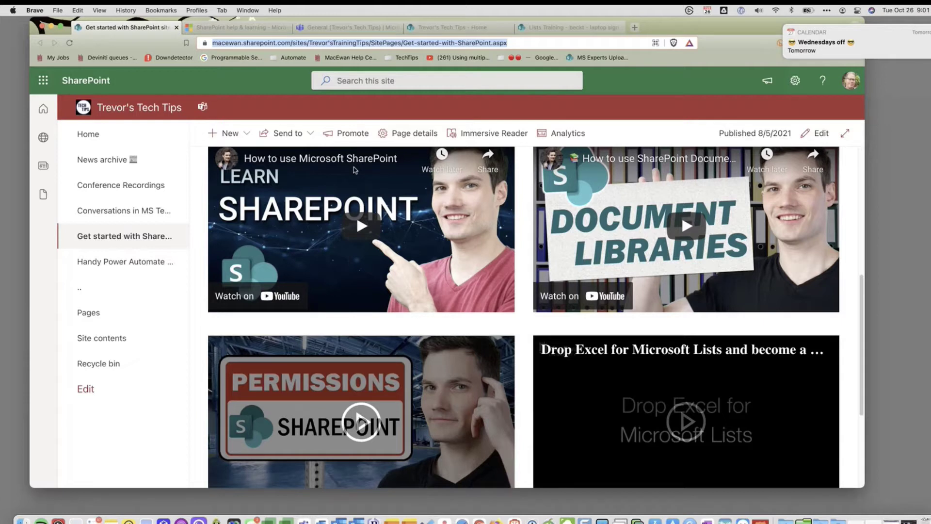
Step: Look through the SharePoint help & learning page, from its topic categories down to the Explore SharePoint section
scroll(505, 262, down, 1)
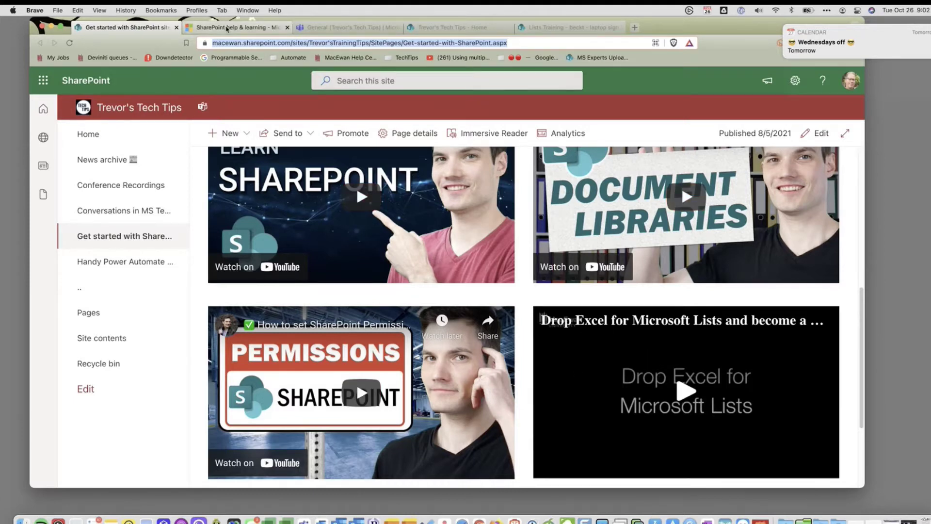
click(226, 28)
scroll(354, 189, up, 3)
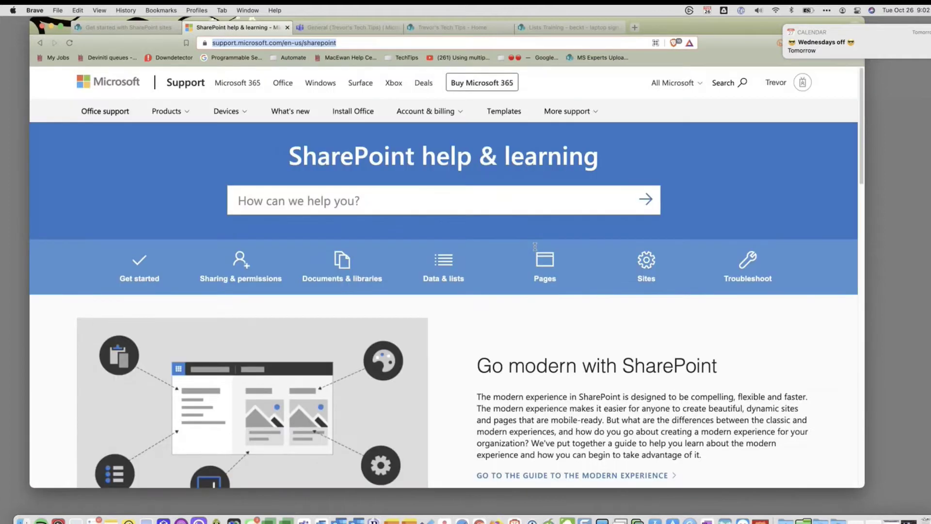
scroll(529, 165, down, 2)
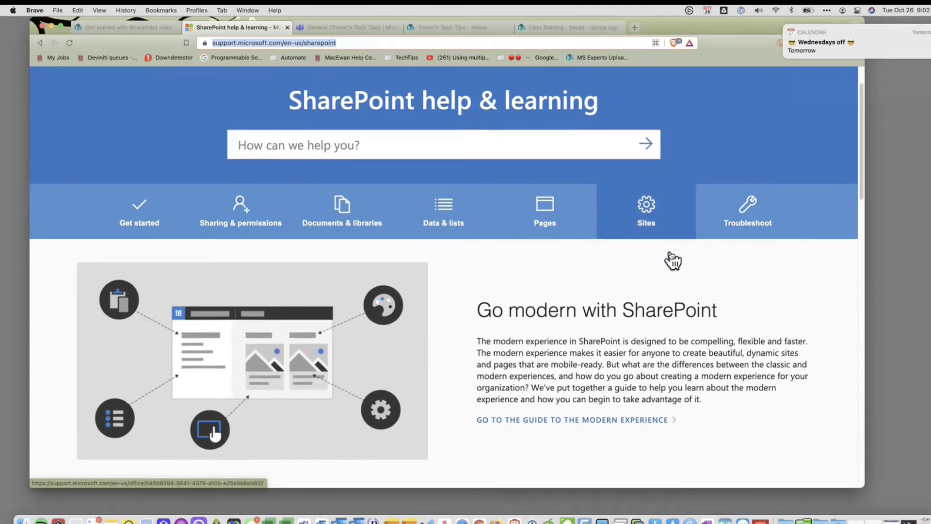
scroll(672, 259, down, 3)
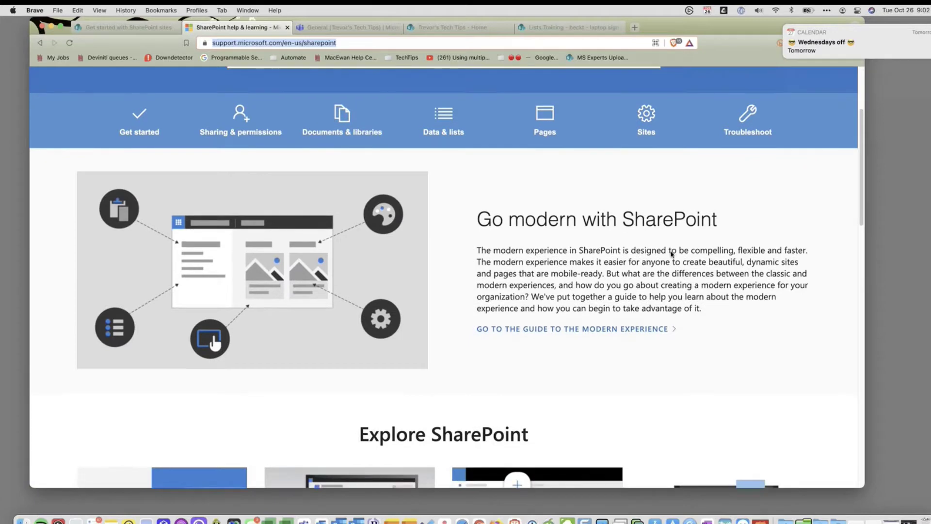
scroll(671, 254, down, 6)
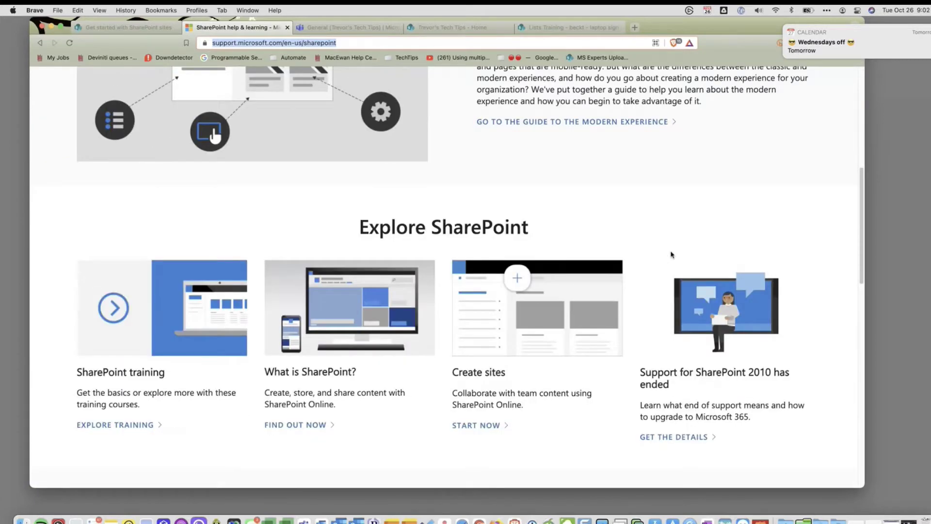
scroll(671, 250, up, 3)
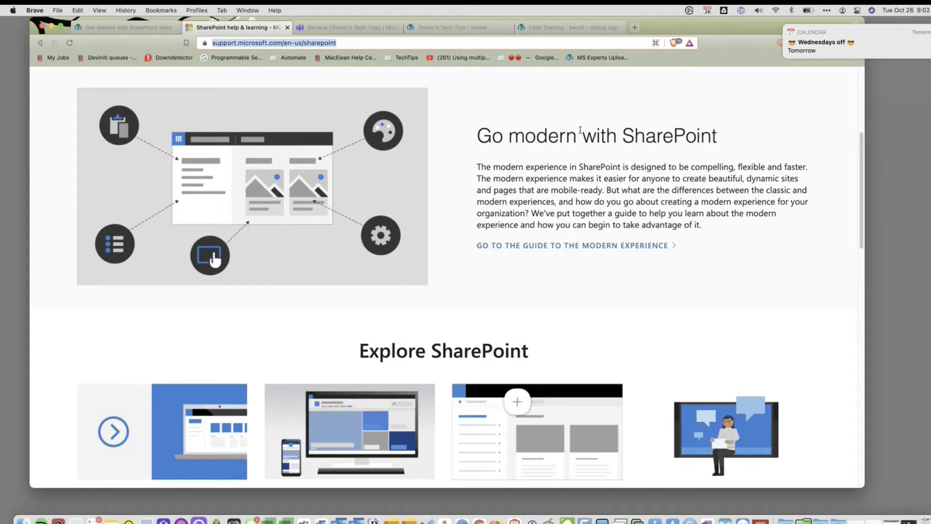
Step: Turn on Do Not Disturb for 1 hour to silence desktop notifications
click(858, 10)
click(895, 39)
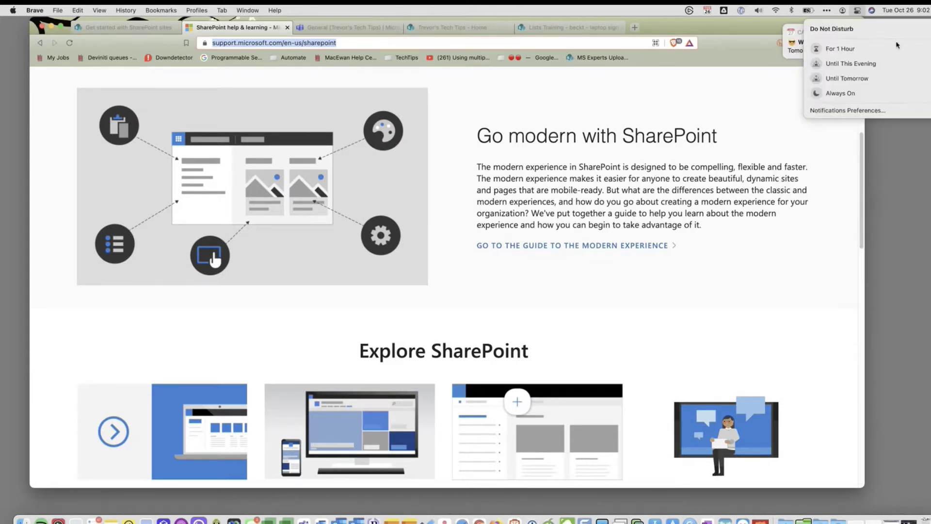
click(840, 52)
click(743, 120)
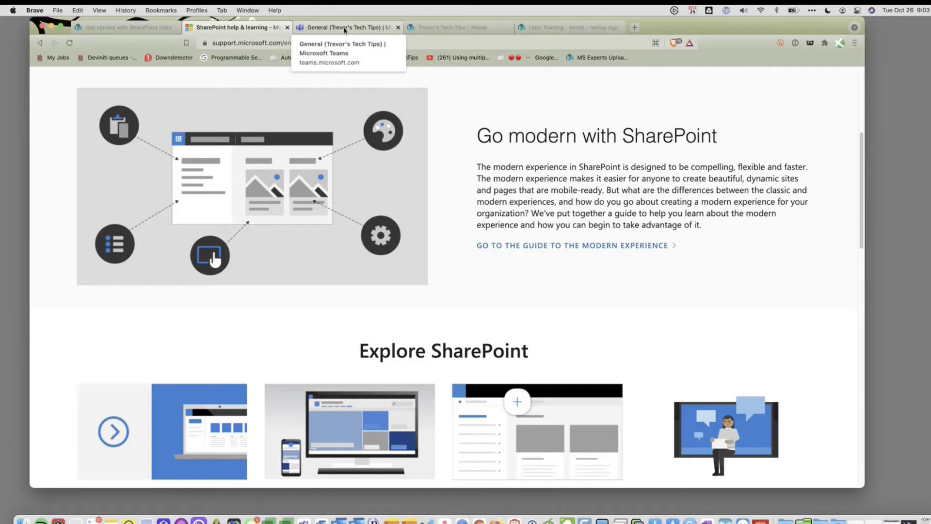
Step: Switch to Microsoft Teams in the browser and look through the files of the Tech Tips team's General channel
mouse_move(313, 10)
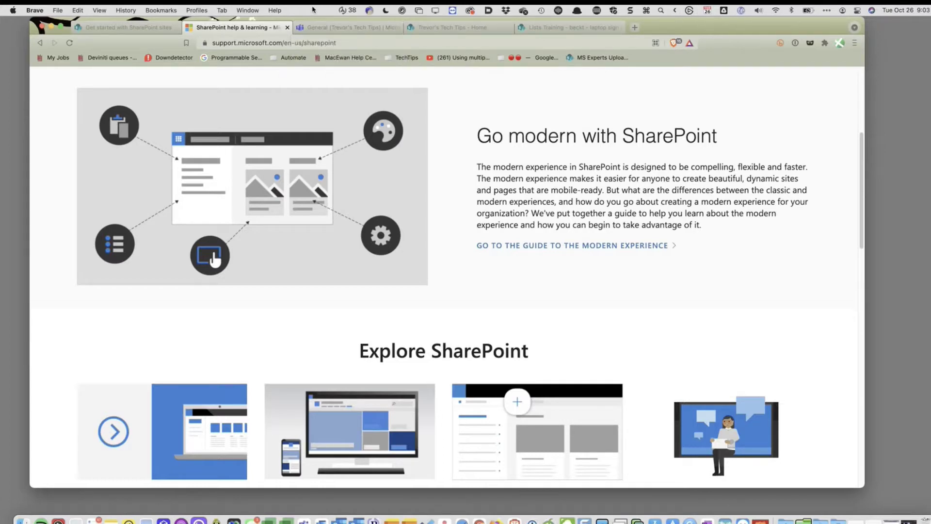
click(344, 27)
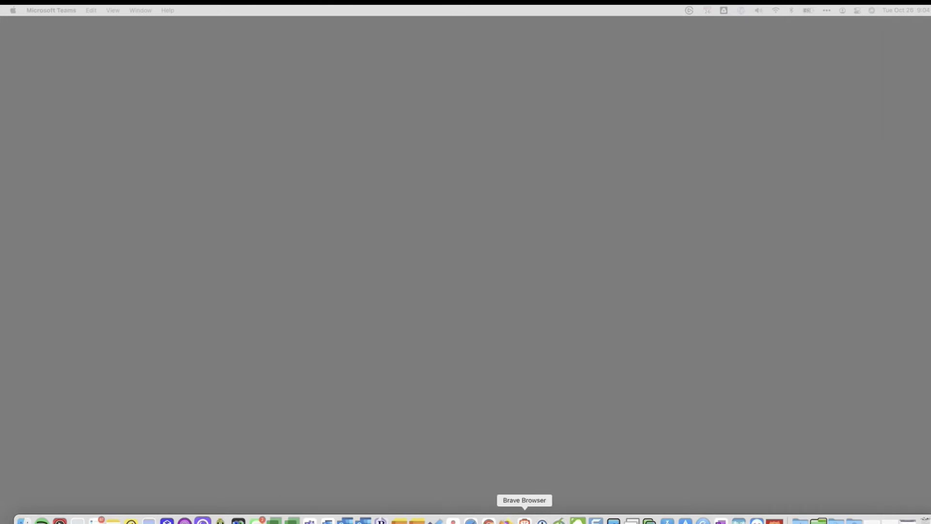
click(524, 521)
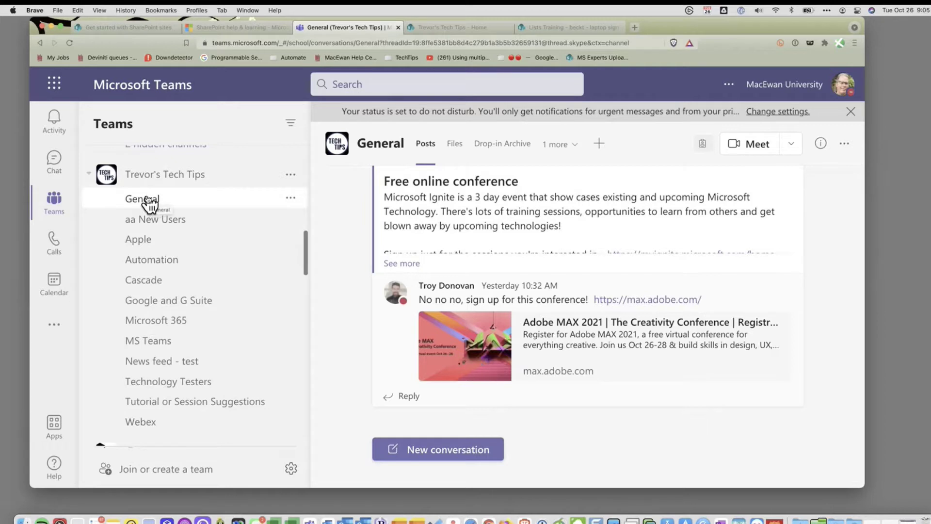
click(455, 146)
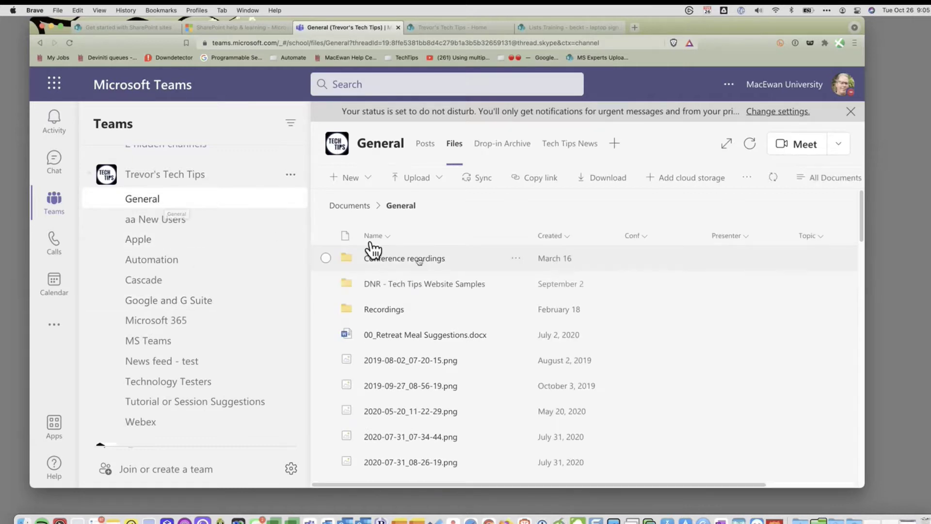
scroll(428, 264, down, 5)
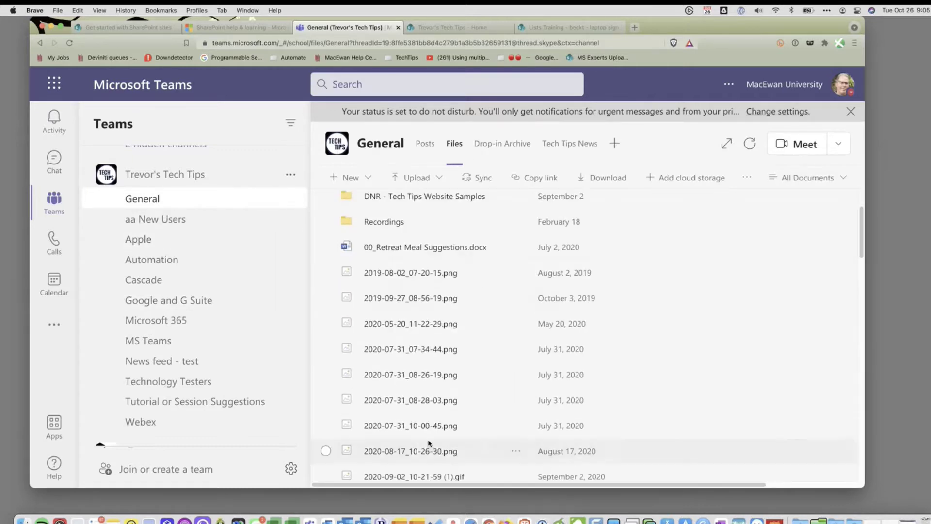
scroll(418, 367, up, 5)
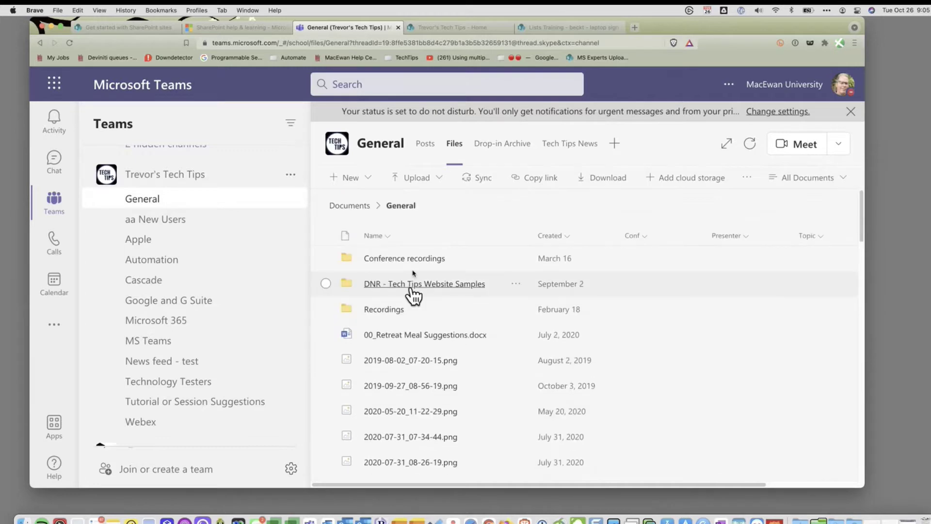
Step: View the files of the Google and G Suite channel and return to its posts
click(210, 302)
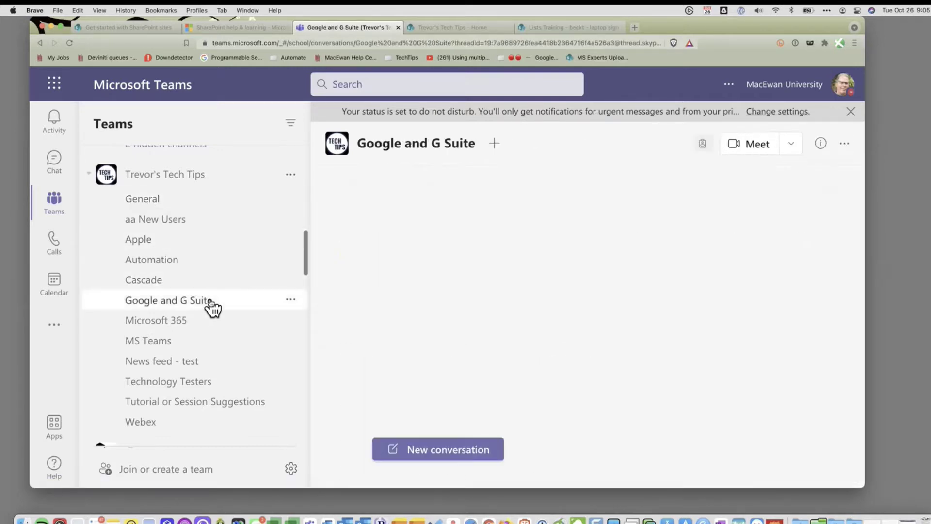
click(531, 150)
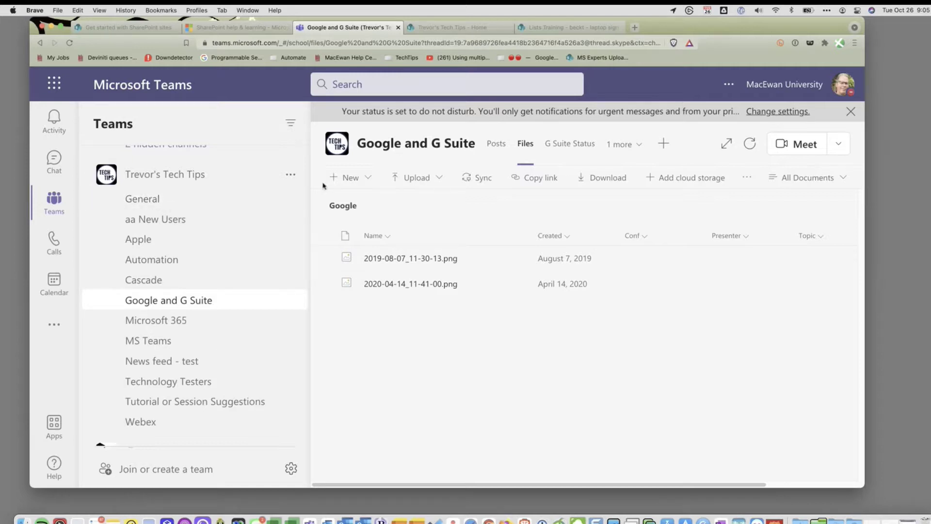
click(491, 148)
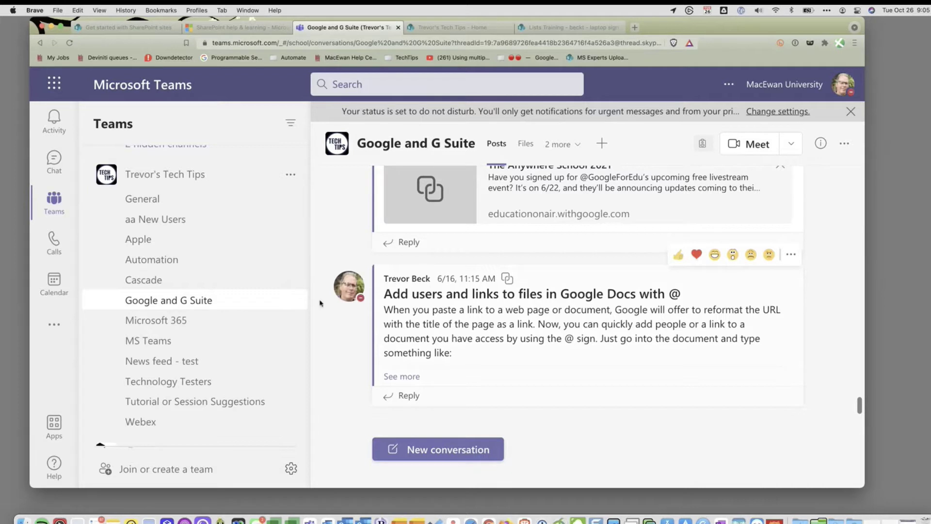
Step: View the posts in the MS Teams channel and skip the break reminder
click(190, 344)
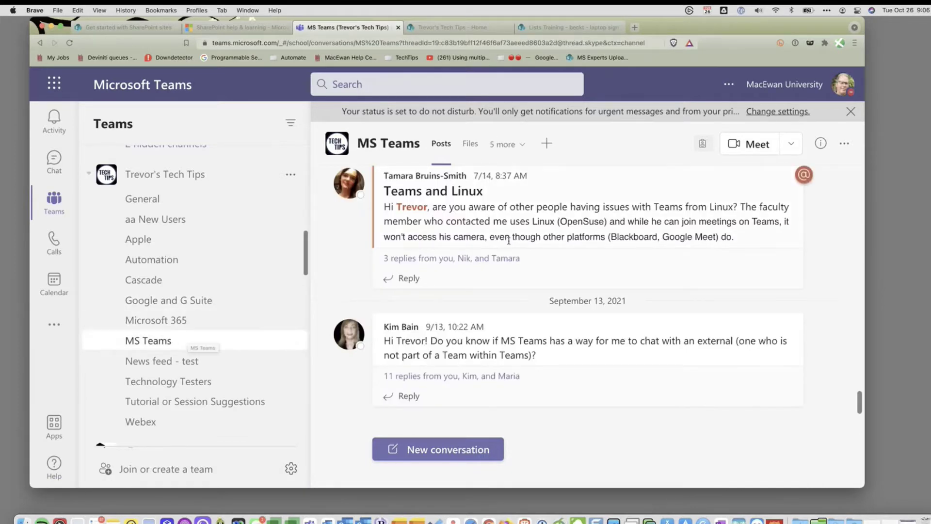
scroll(509, 243, up, 4)
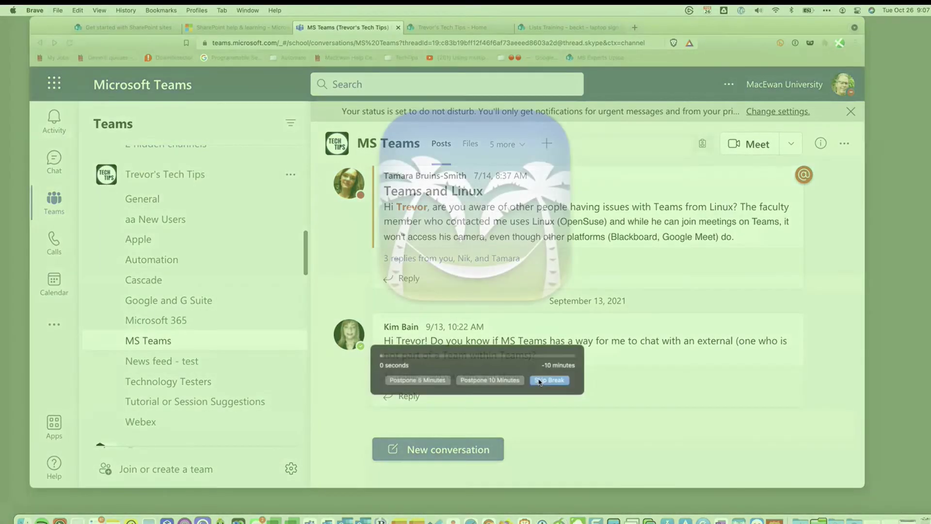
click(539, 382)
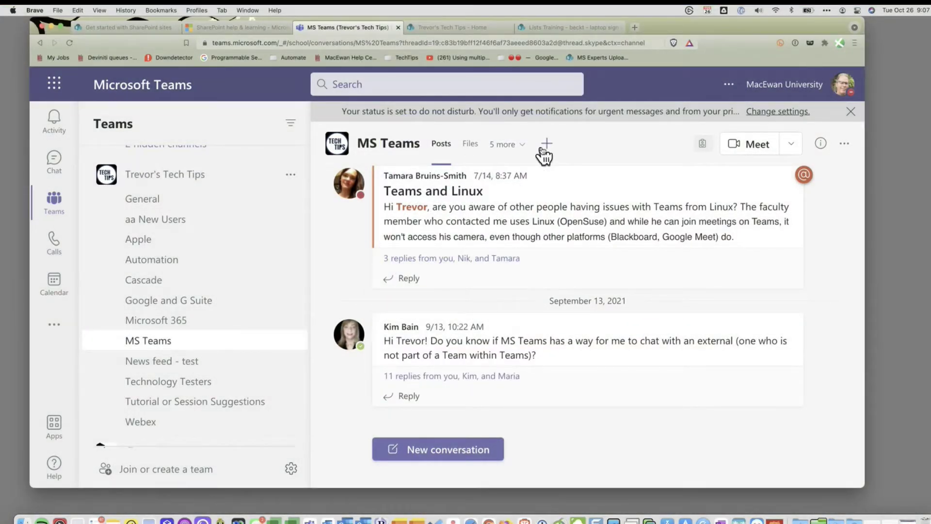
Step: View the apps that can be added as tabs to the General channel and close the gallery
click(152, 208)
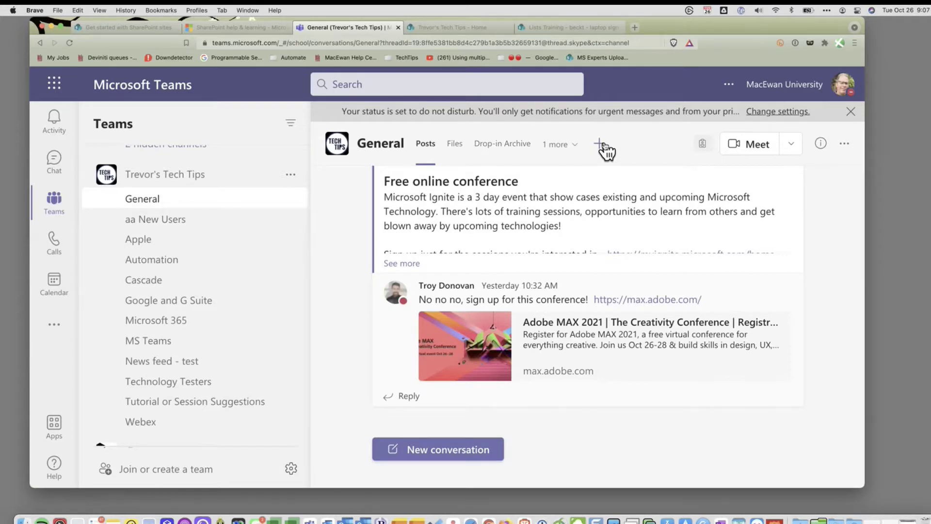
click(601, 145)
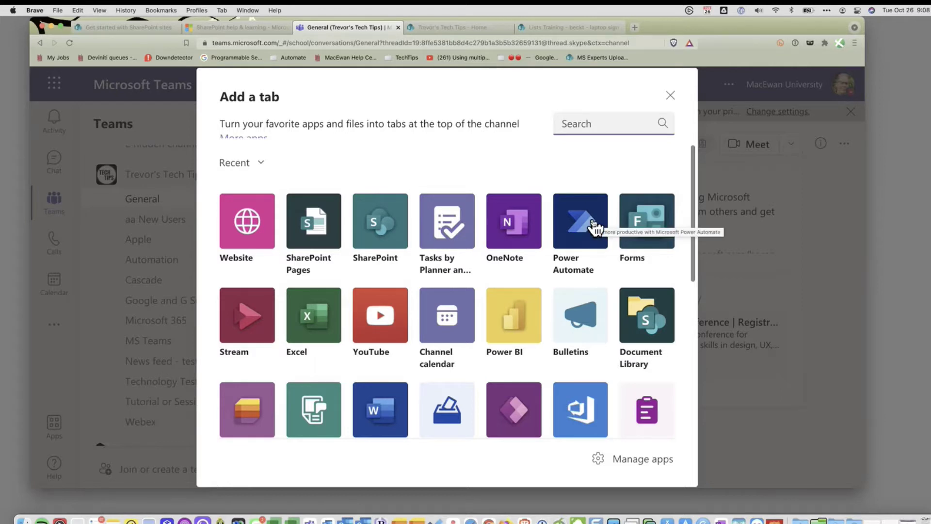
click(670, 96)
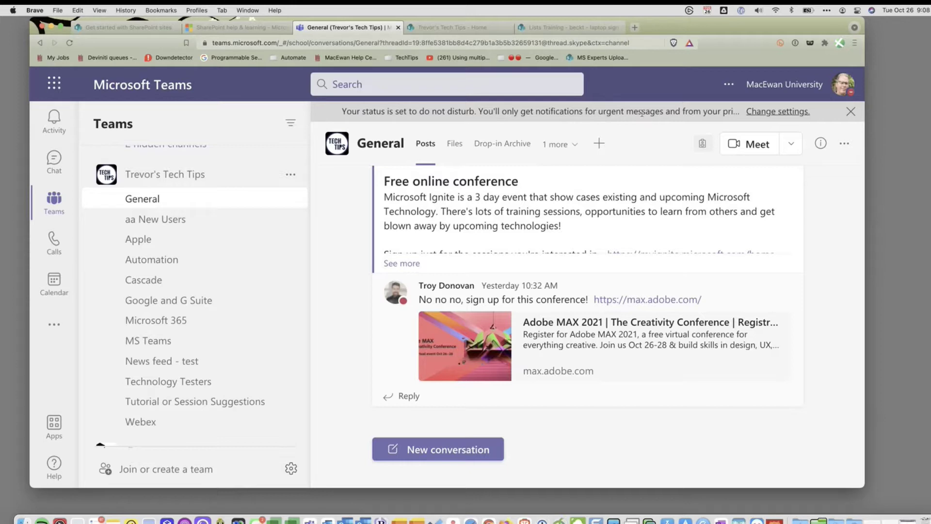
Step: Open the General channel's files folder in SharePoint
click(456, 147)
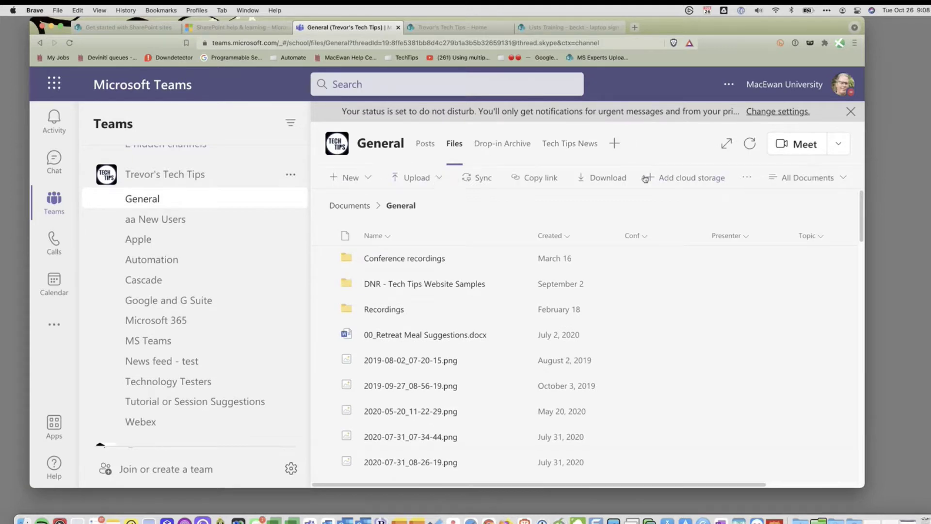
click(748, 179)
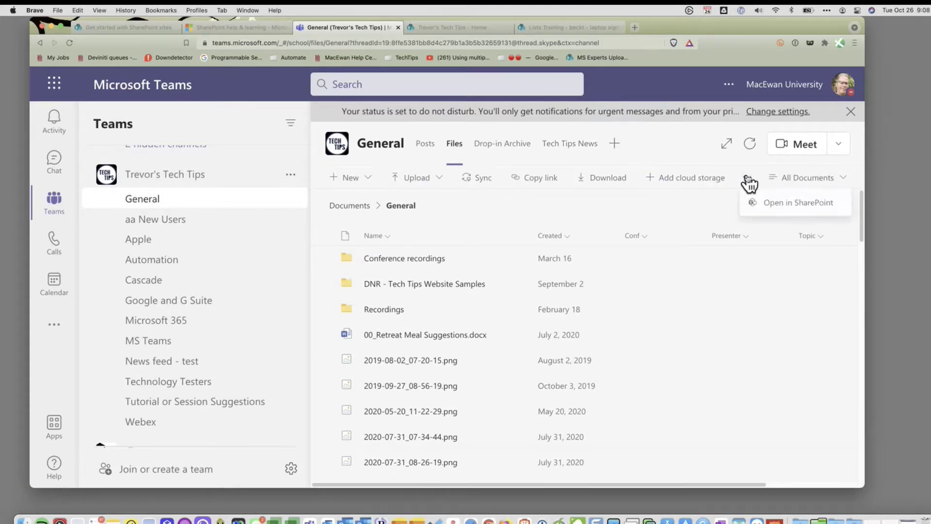
click(781, 204)
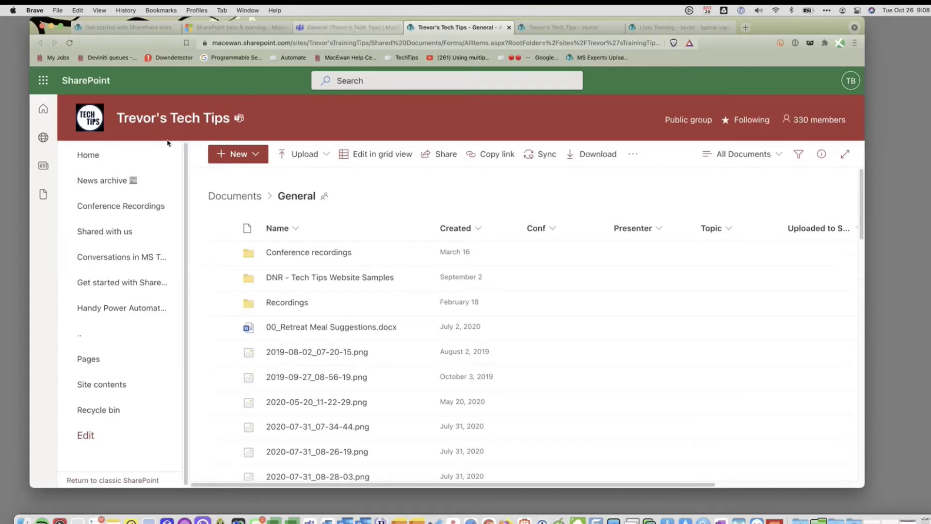
Step: Return to Microsoft Teams, view the General channel's posts and files, and open the Google and G Suite channel
click(352, 32)
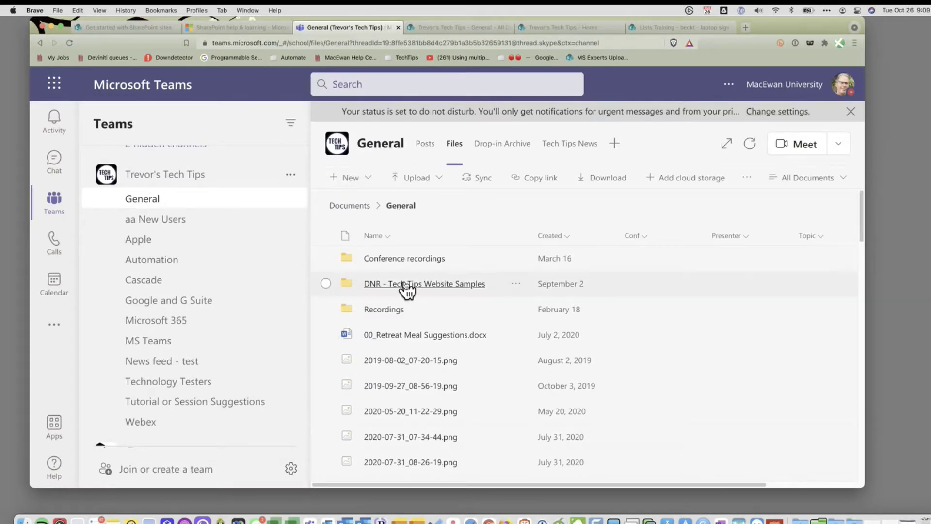
click(429, 148)
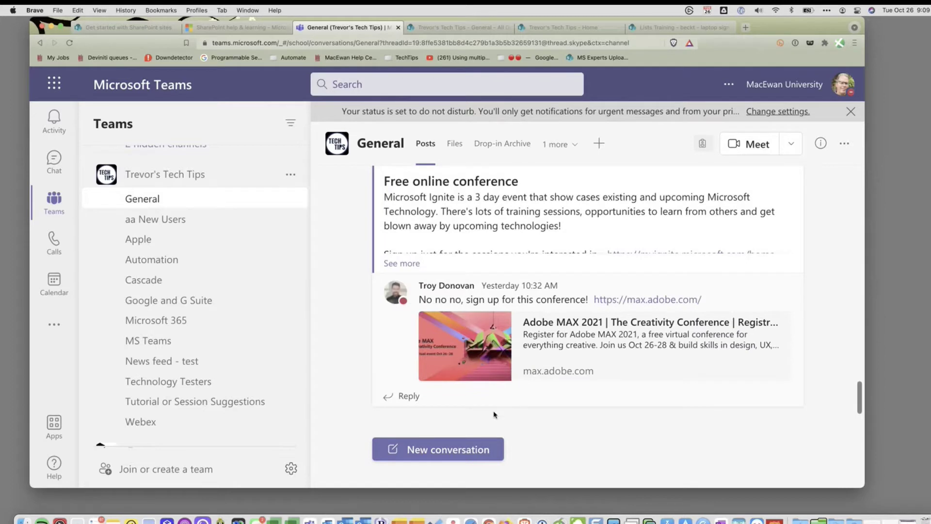
click(456, 146)
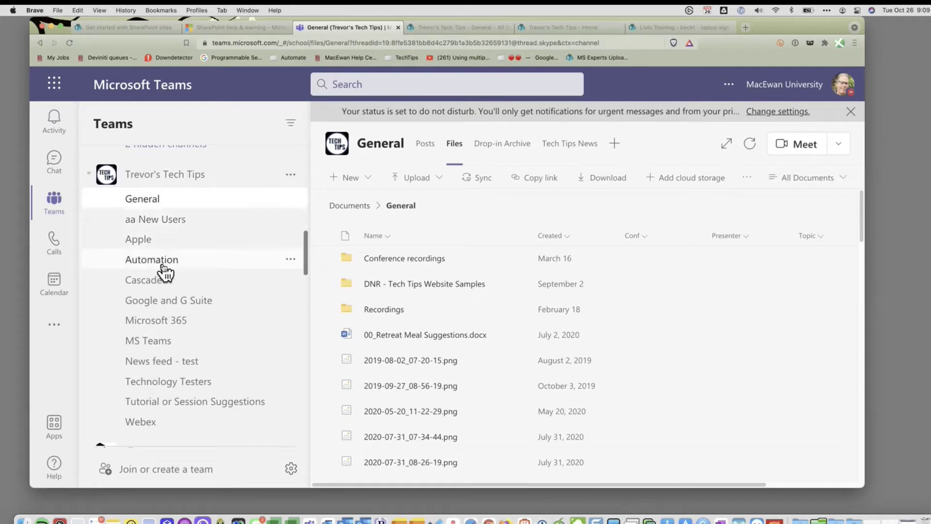
click(155, 310)
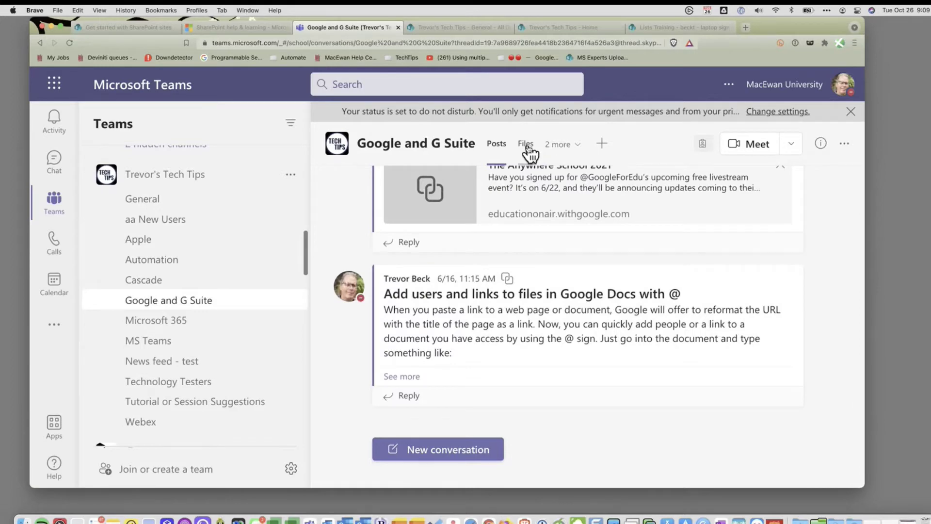
Step: Go up to the Documents library root in SharePoint and compare its folders with the channels in Microsoft Teams
click(478, 28)
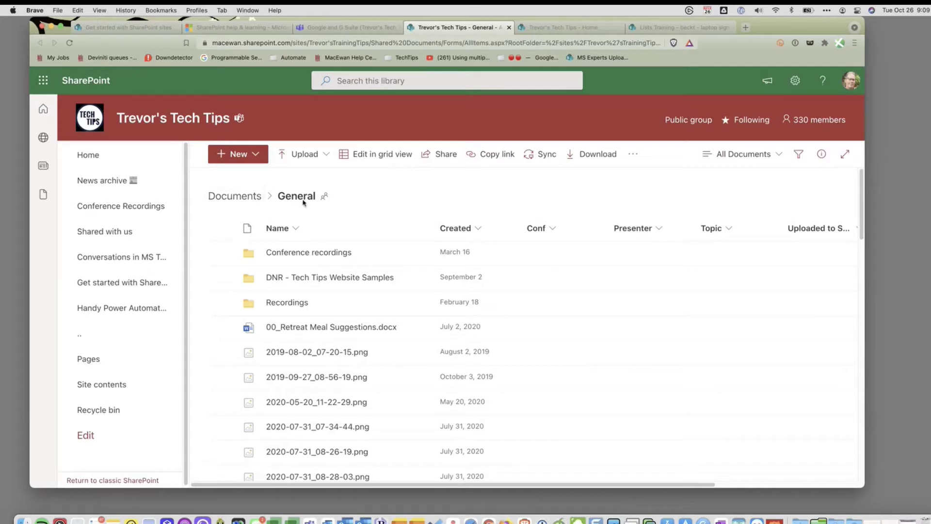
click(252, 201)
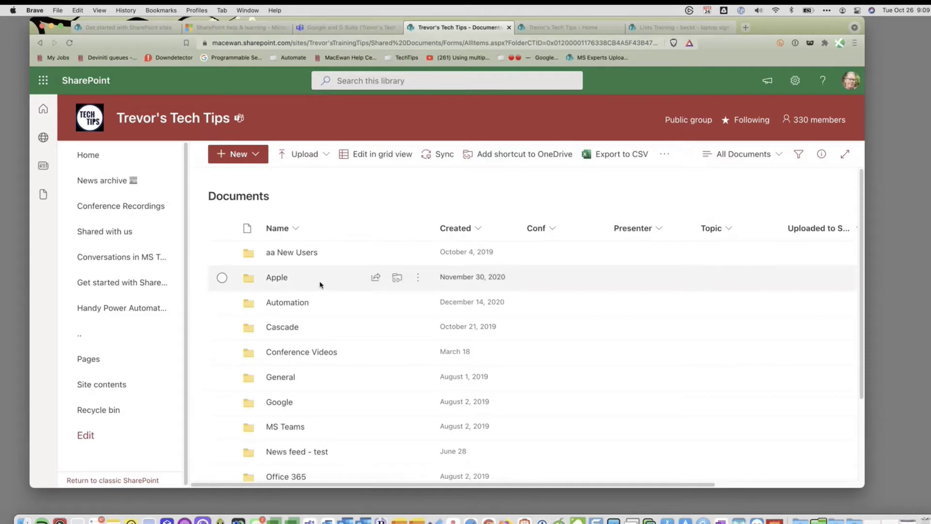
scroll(318, 281, down, 2)
scroll(322, 340, up, 2)
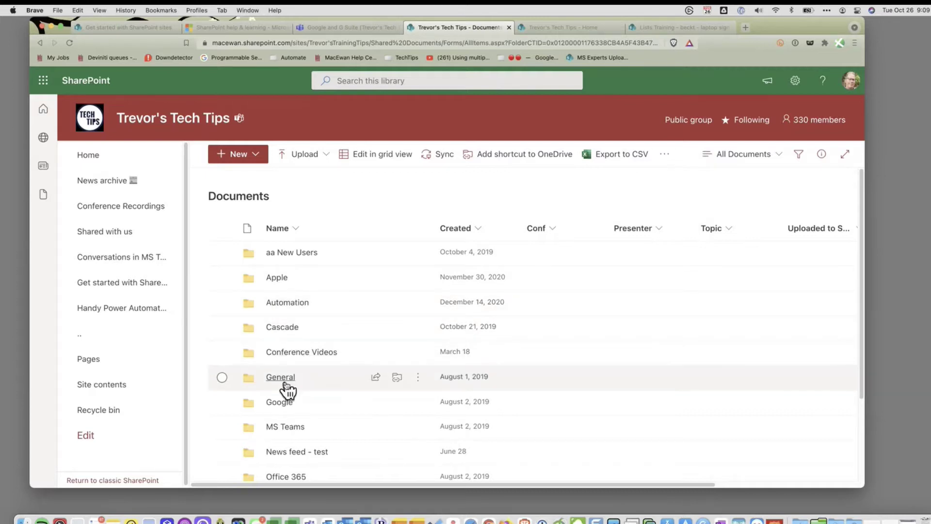
click(360, 29)
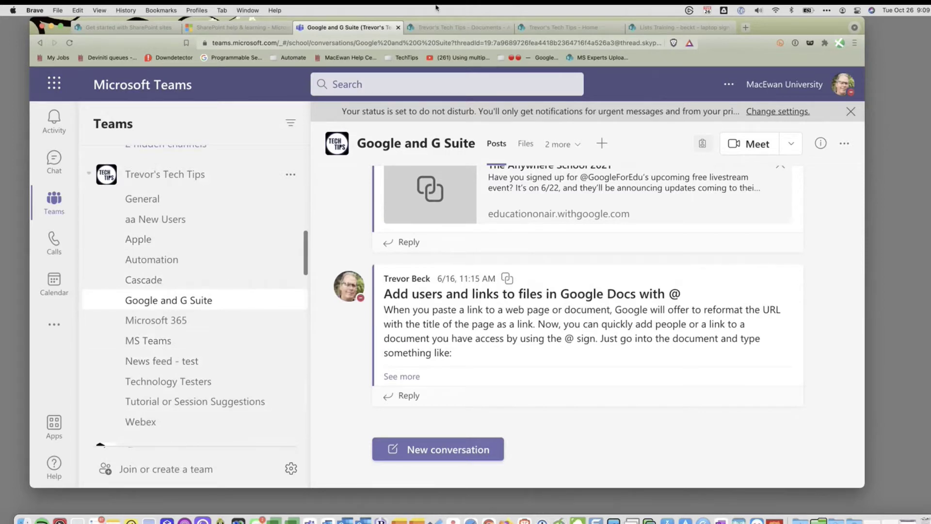
click(456, 28)
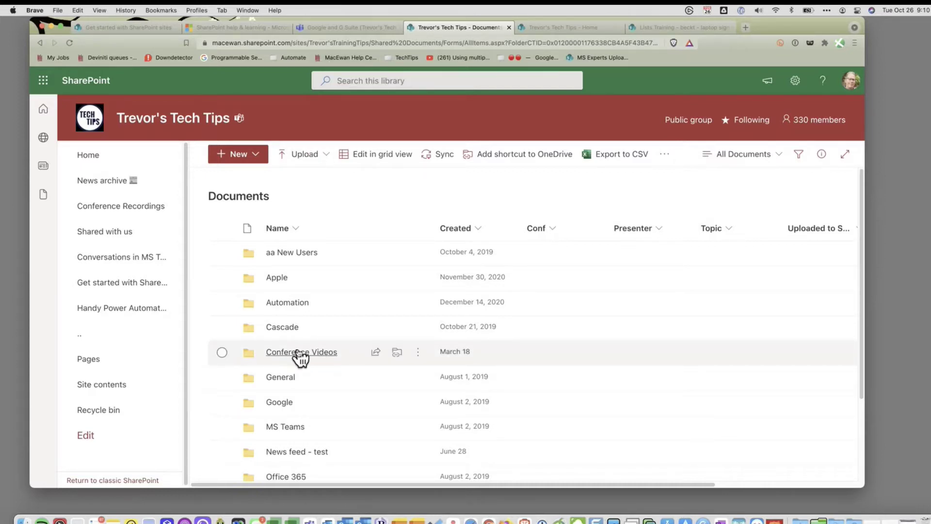
Step: Compare the channel list in Microsoft Teams with all the folders in the SharePoint Documents library
click(357, 29)
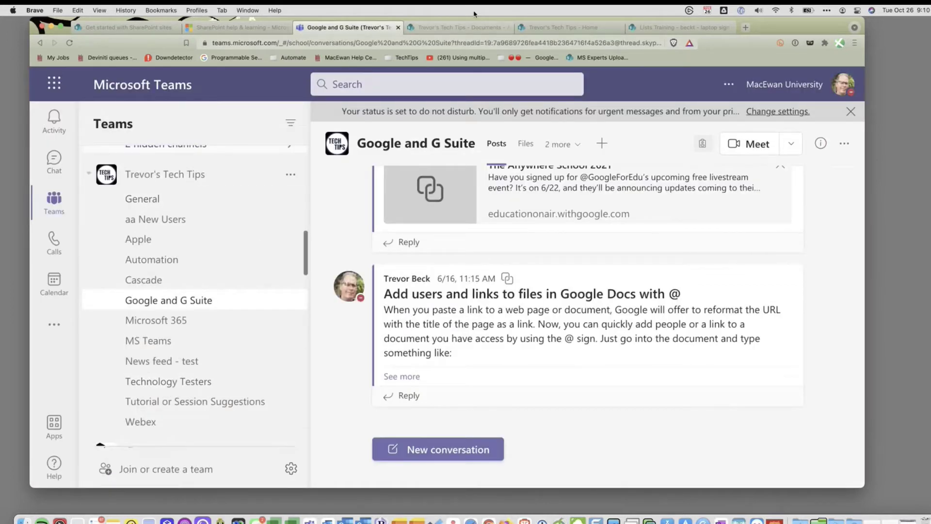
click(463, 29)
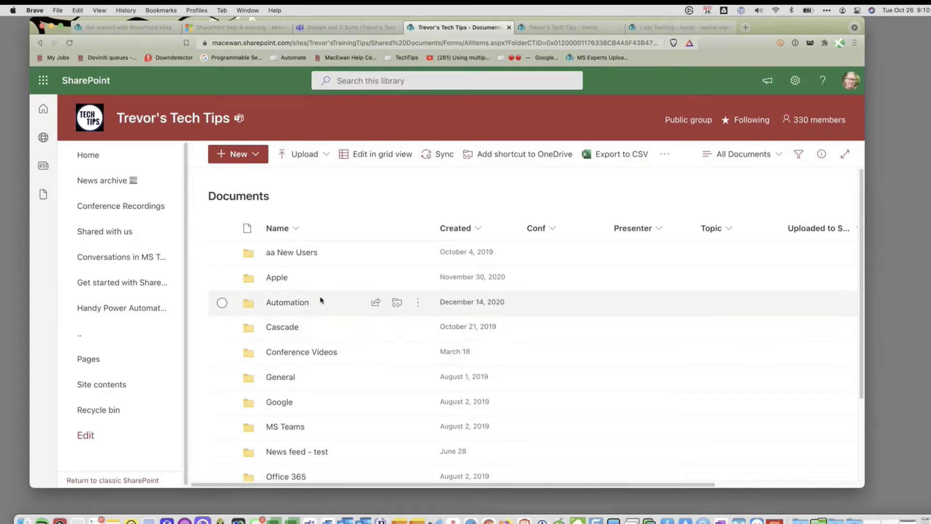
scroll(320, 300, down, 3)
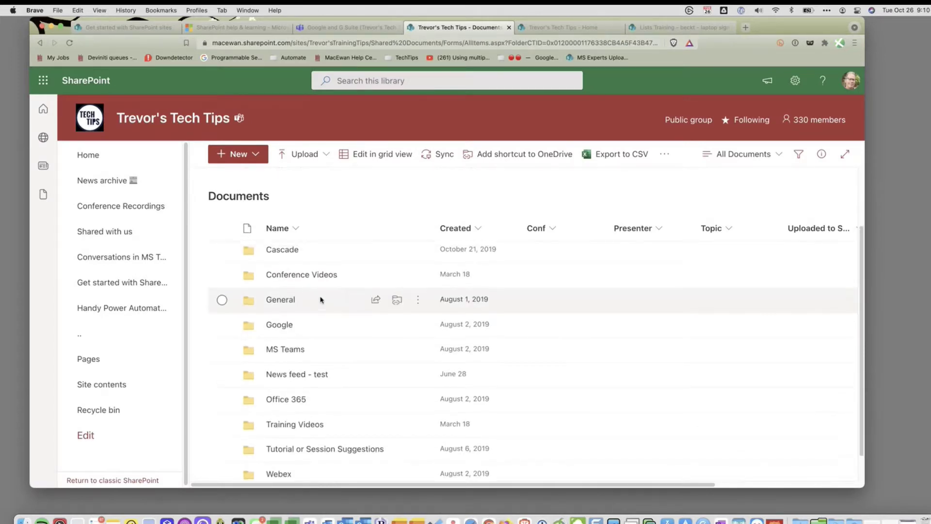
scroll(320, 299, up, 3)
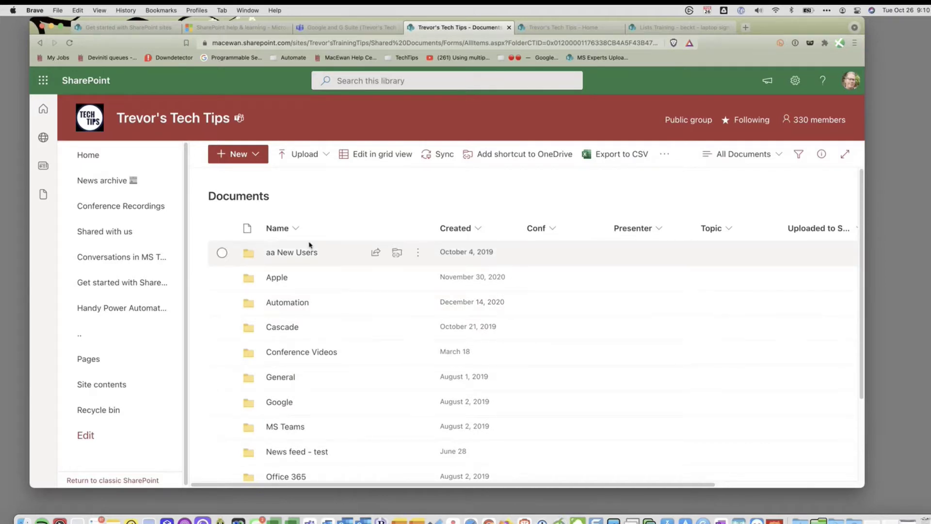
Step: Open the SharePoint site's home page and review its news posts, Technology Drop-in banner and Quick links
click(96, 158)
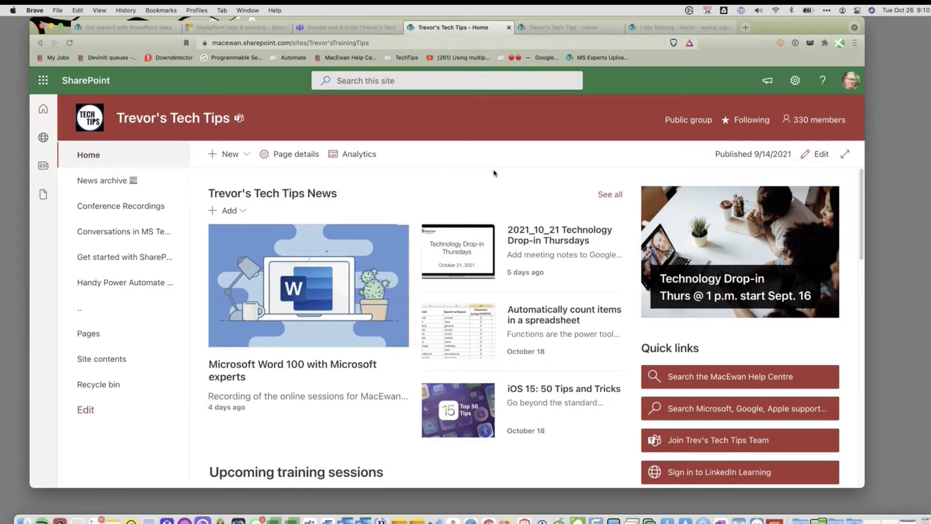
scroll(493, 173, down, 1)
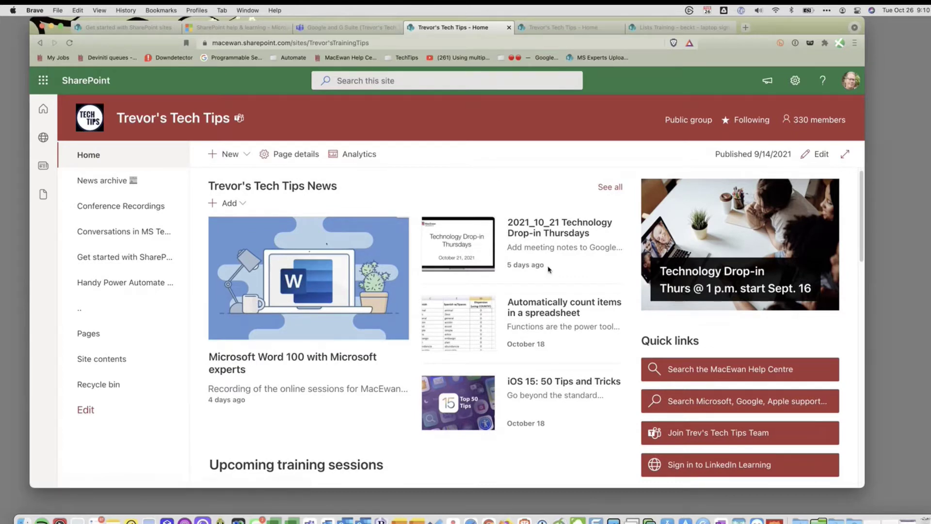
scroll(549, 270, down, 1)
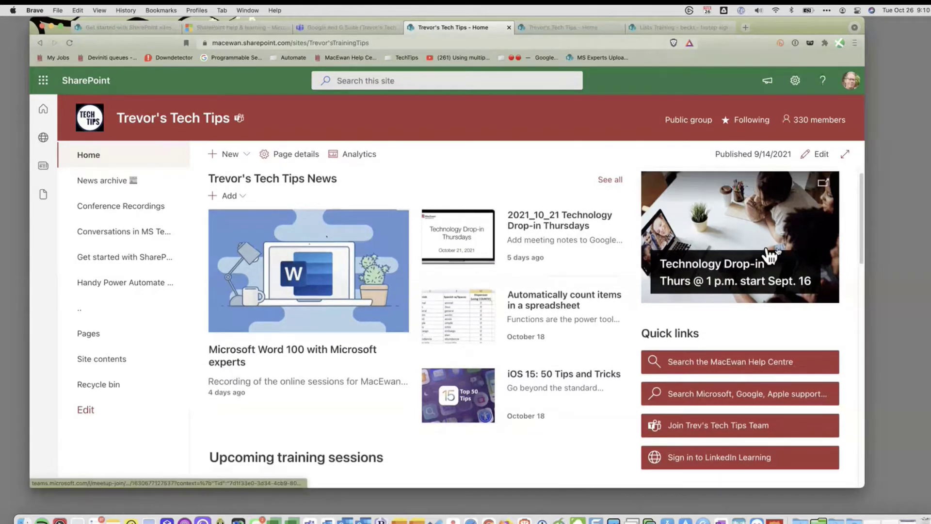
scroll(770, 256, down, 3)
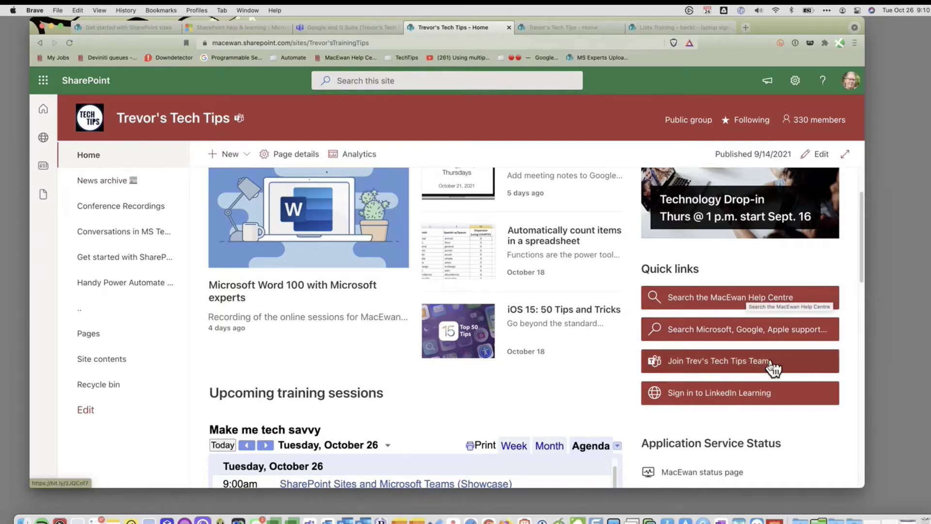
scroll(792, 361, down, 1)
scroll(792, 361, down, 3)
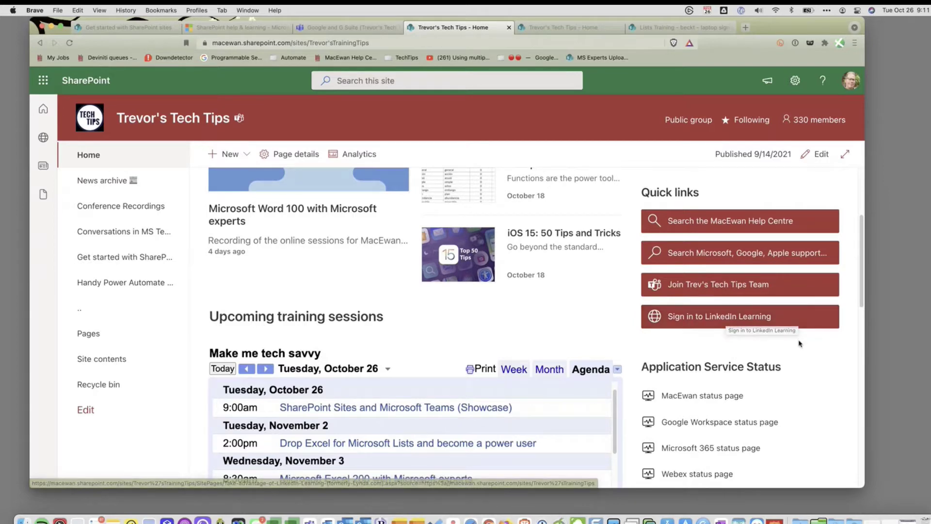
Step: Review the Upcoming training sessions calendar and the Application Service Status links on the home page
scroll(831, 362, down, 5)
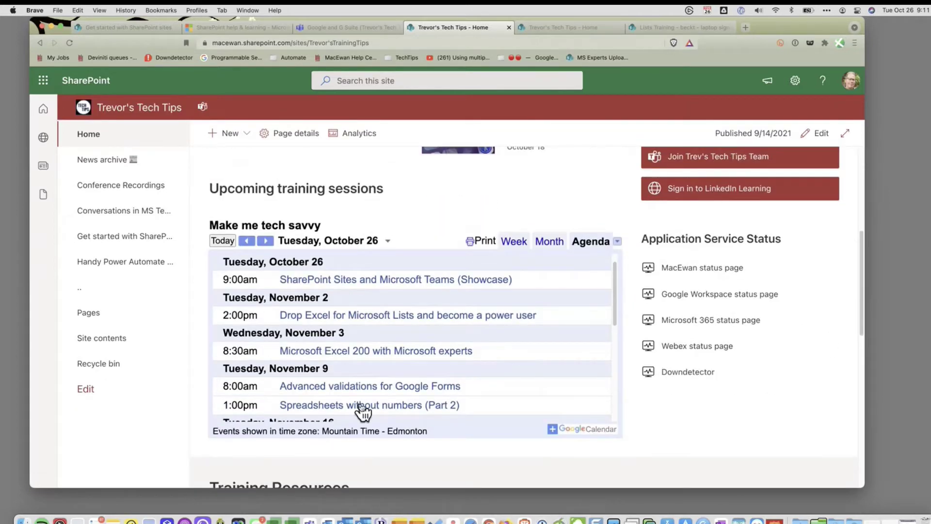
scroll(425, 302, down, 1)
scroll(425, 302, down, 1)
scroll(425, 302, up, 2)
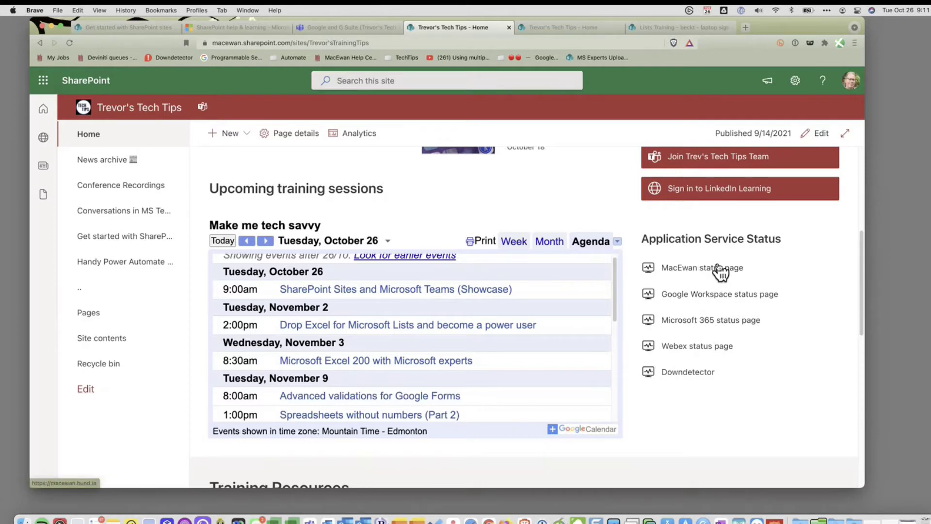
scroll(708, 325, down, 3)
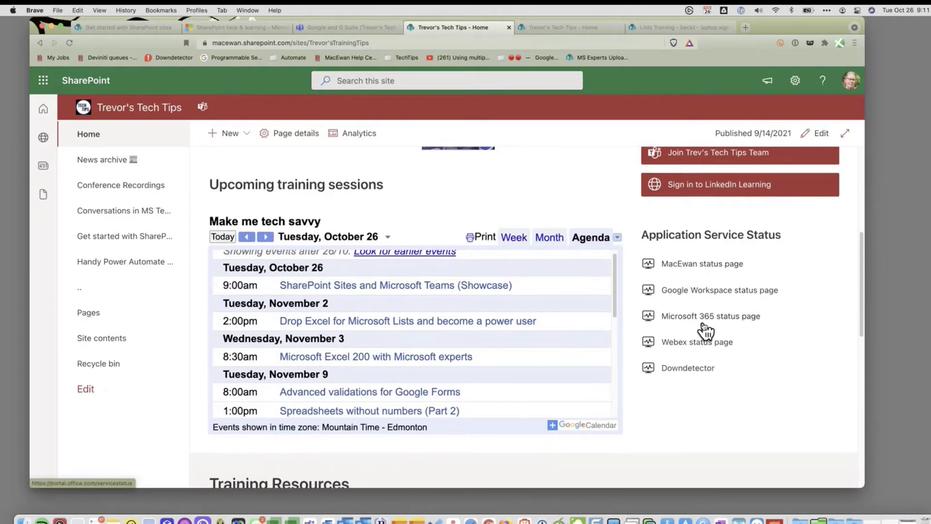
Step: Review the Training Resources video playlists on the home page and return to the news section
scroll(706, 332, down, 5)
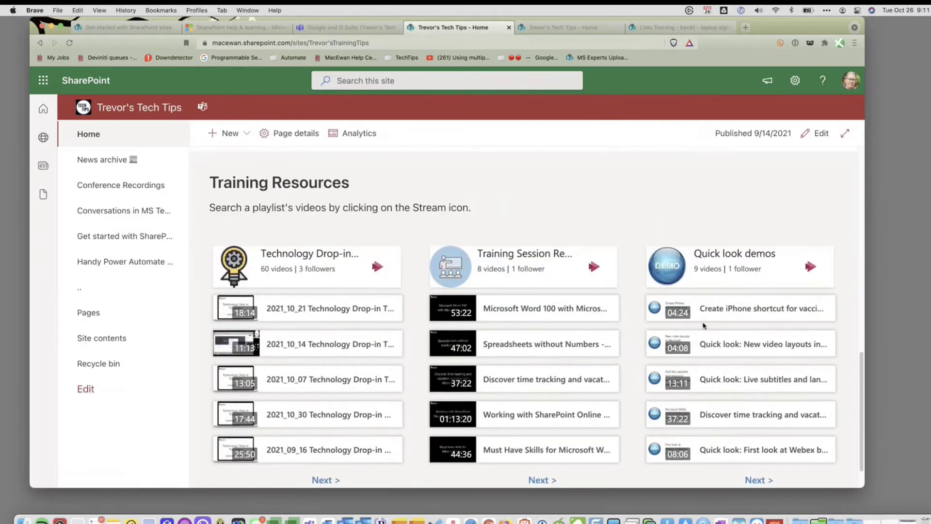
scroll(520, 357, down, 1)
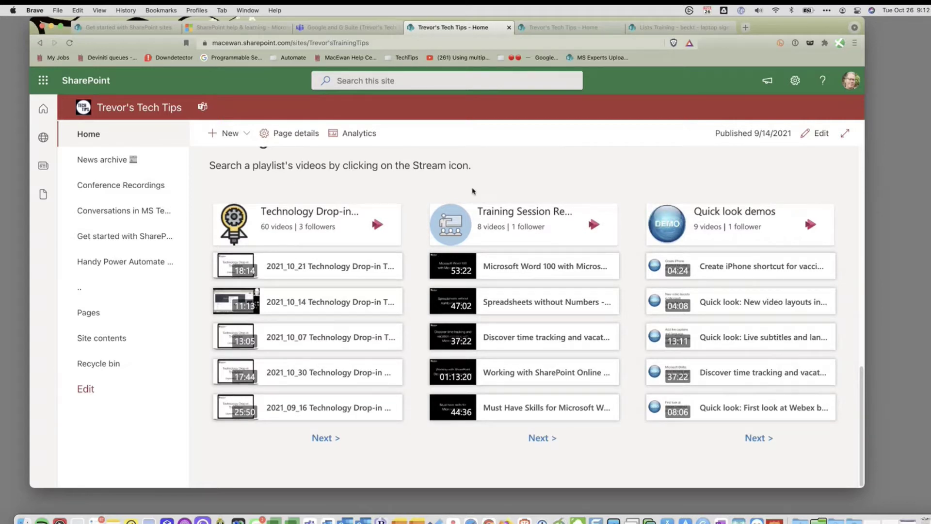
scroll(499, 175, up, 5)
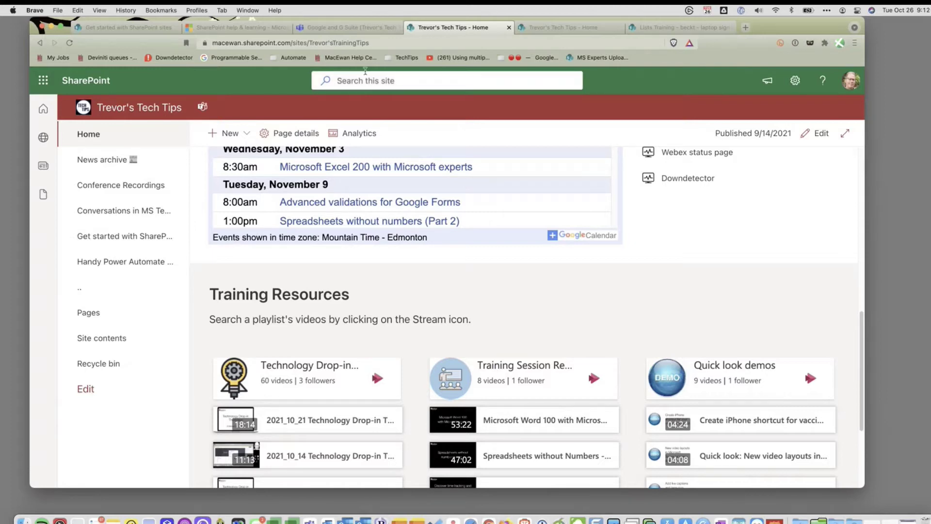
scroll(538, 237, up, 10)
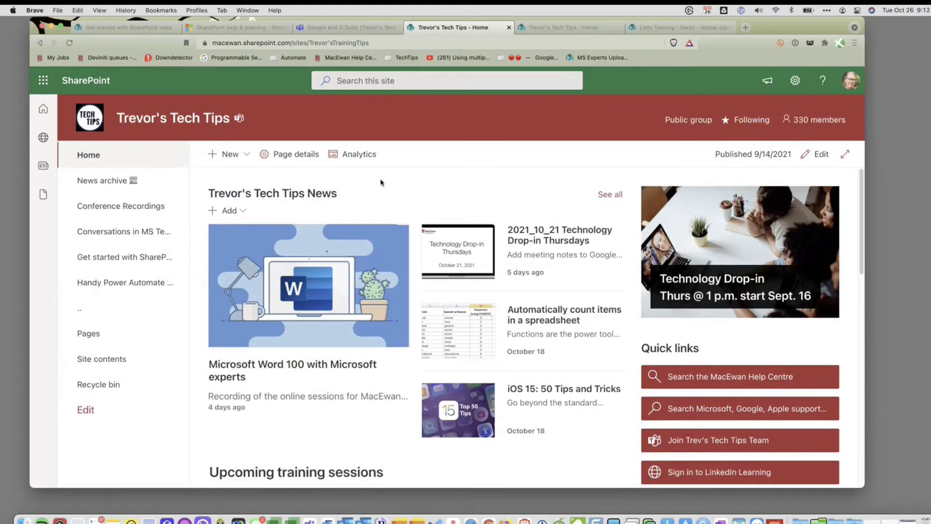
scroll(546, 293, down, 3)
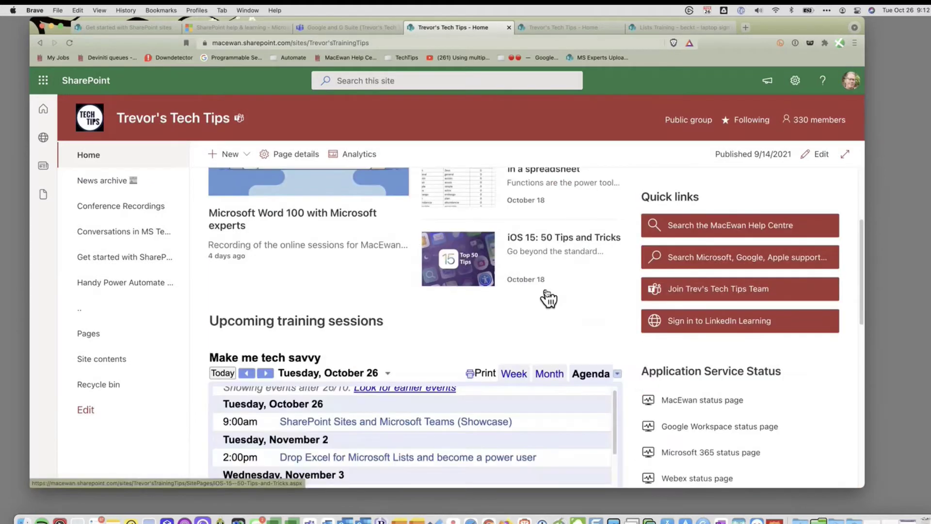
scroll(543, 297, up, 3)
Step: Switch to the General channel in Microsoft Teams, view the apps available for a new tab, and close the gallery
click(329, 27)
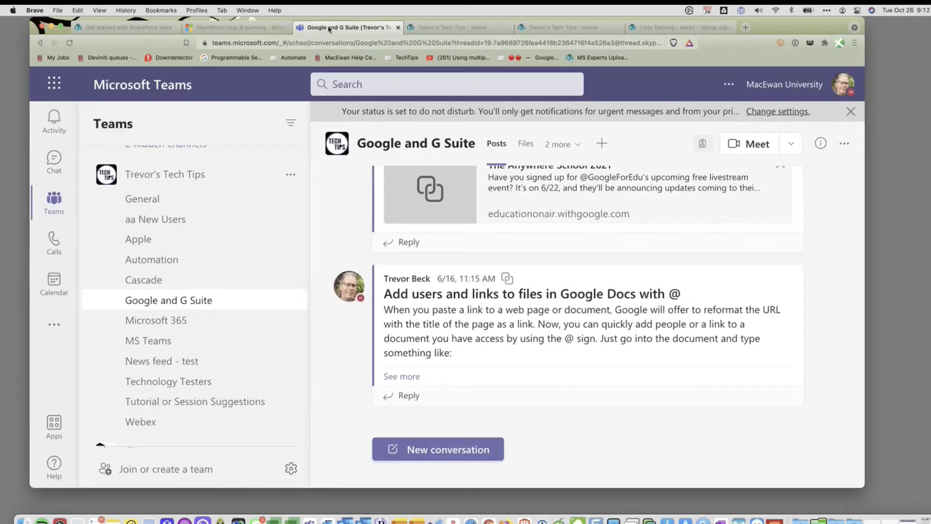
click(161, 202)
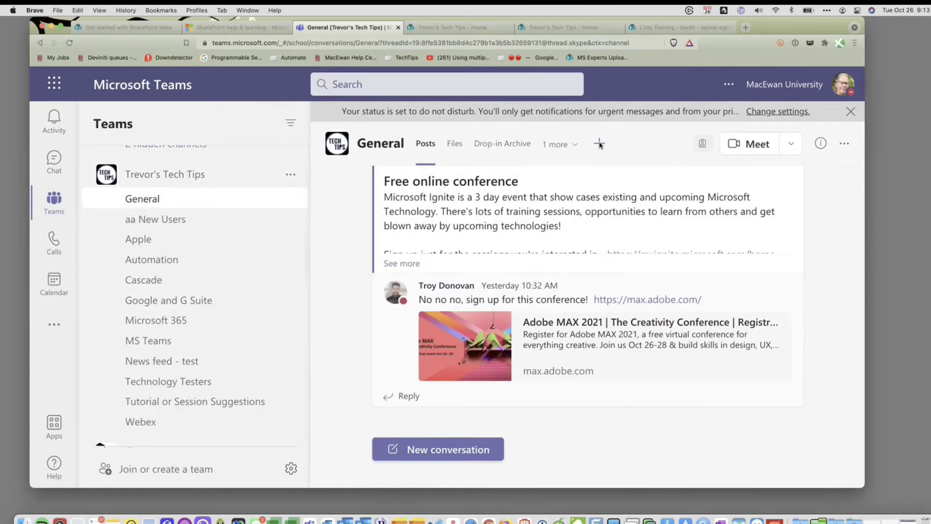
click(599, 144)
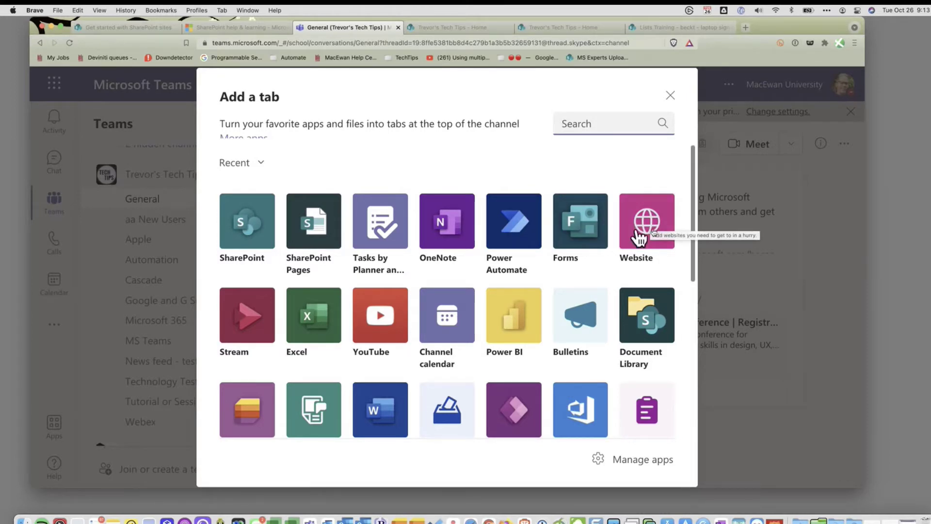
click(670, 97)
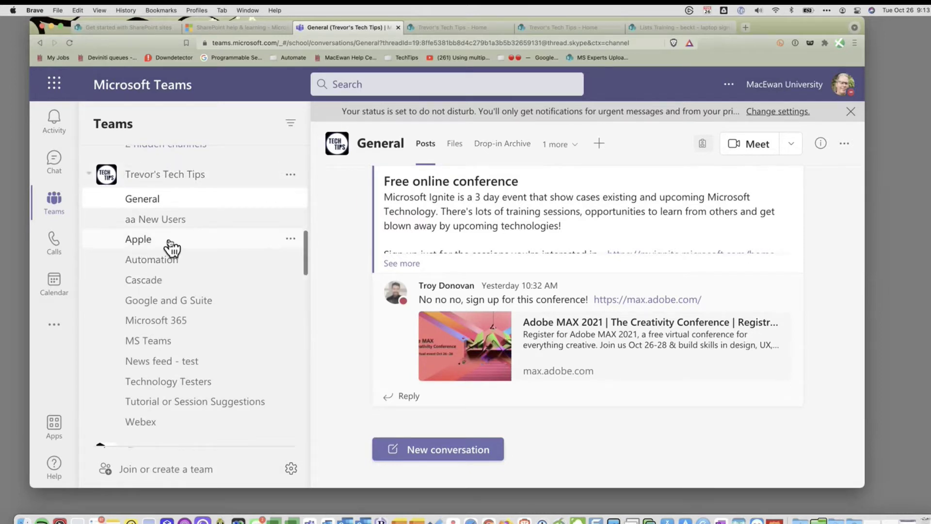
Step: Open the General channel's Drop-in Archive and look through the Technology Drop-in Thursdays agendas
click(510, 152)
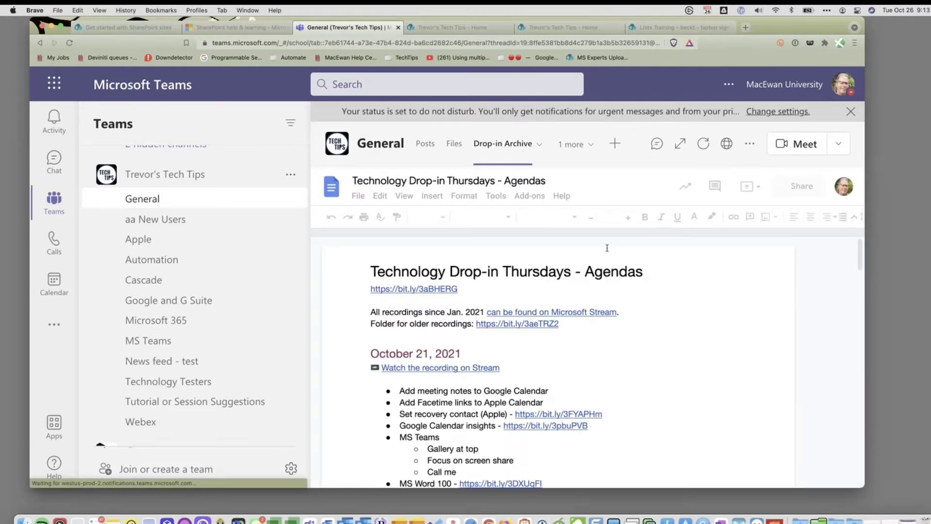
scroll(657, 307, down, 3)
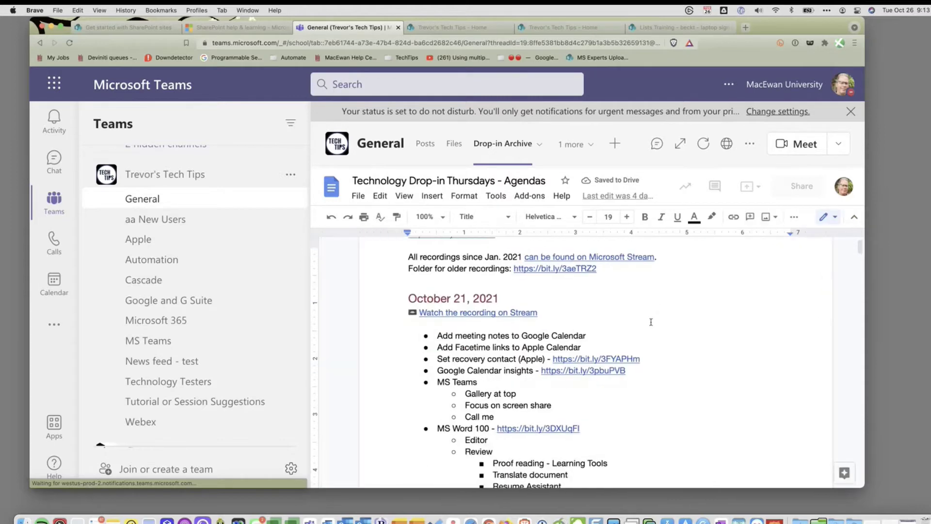
scroll(472, 327, down, 15)
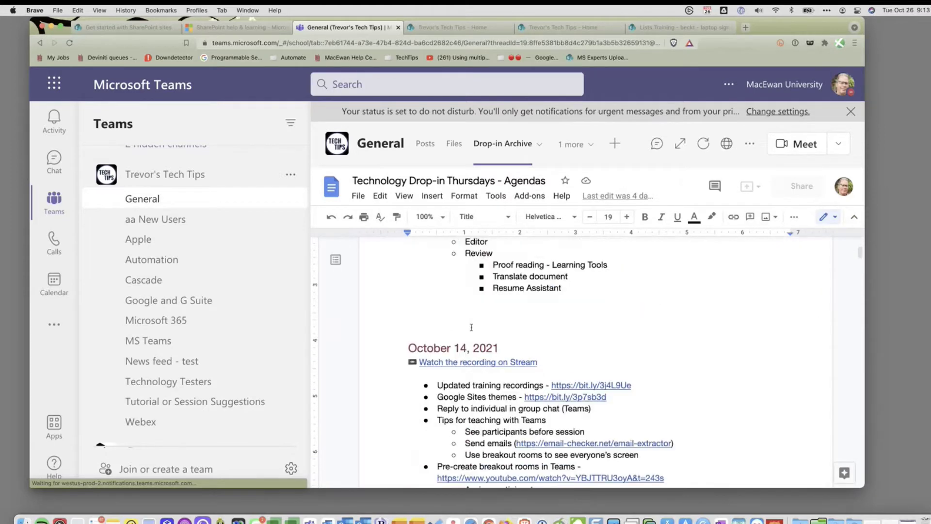
scroll(472, 327, up, 20)
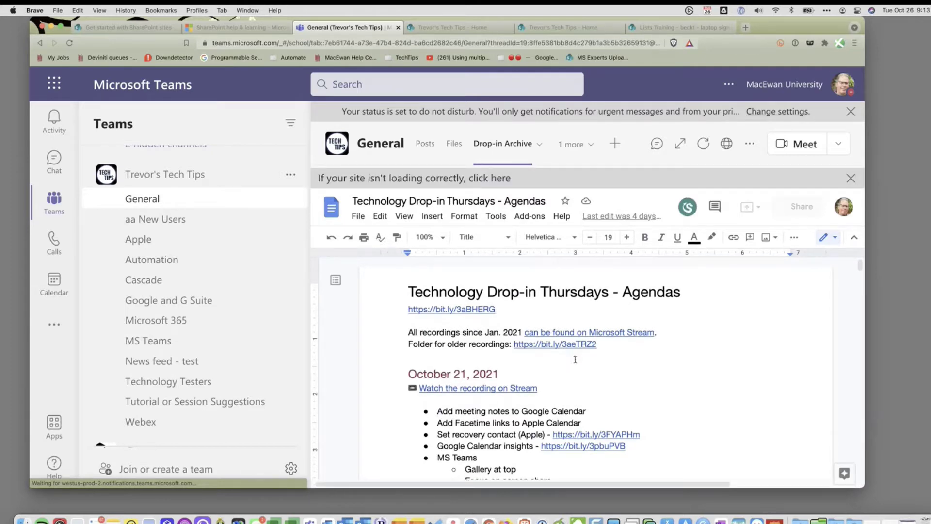
scroll(575, 357, down, 2)
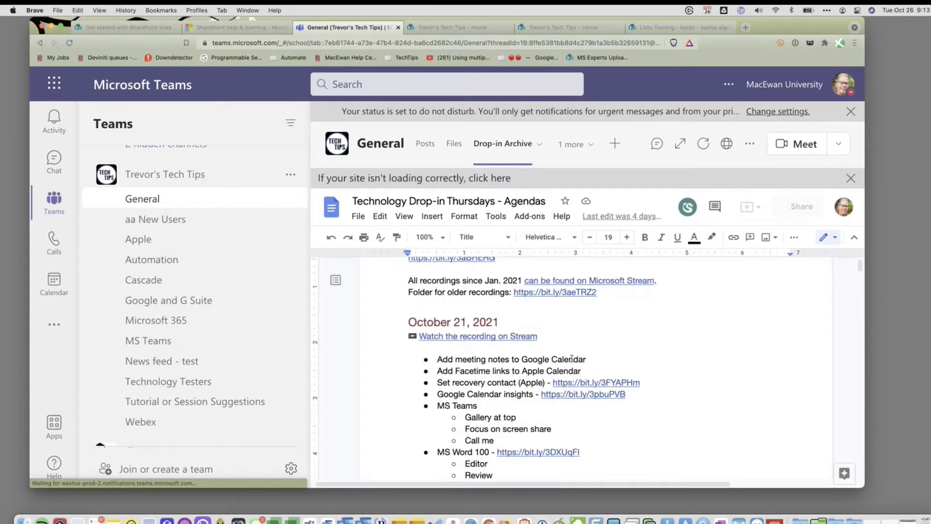
Step: View the Tech Tips News page embedded in the General channel down to Training Resources, and return to the SharePoint home page
click(583, 154)
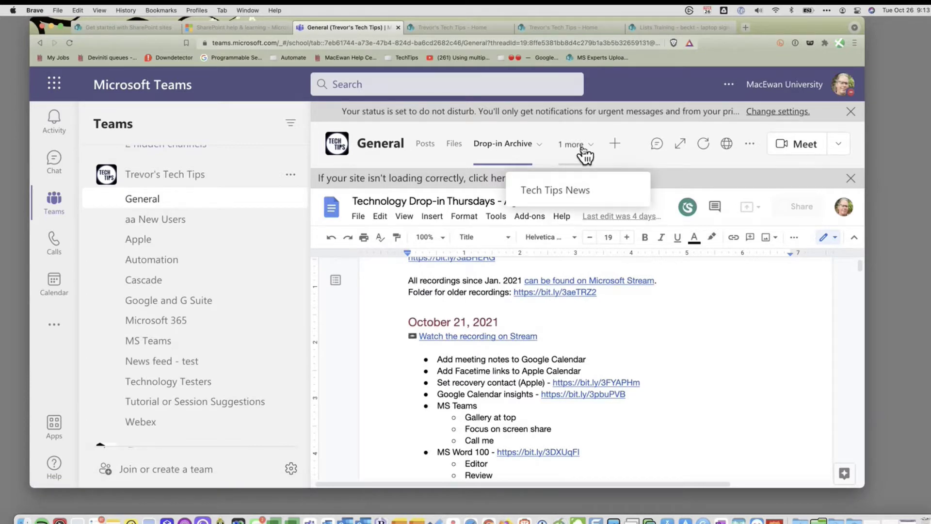
click(576, 197)
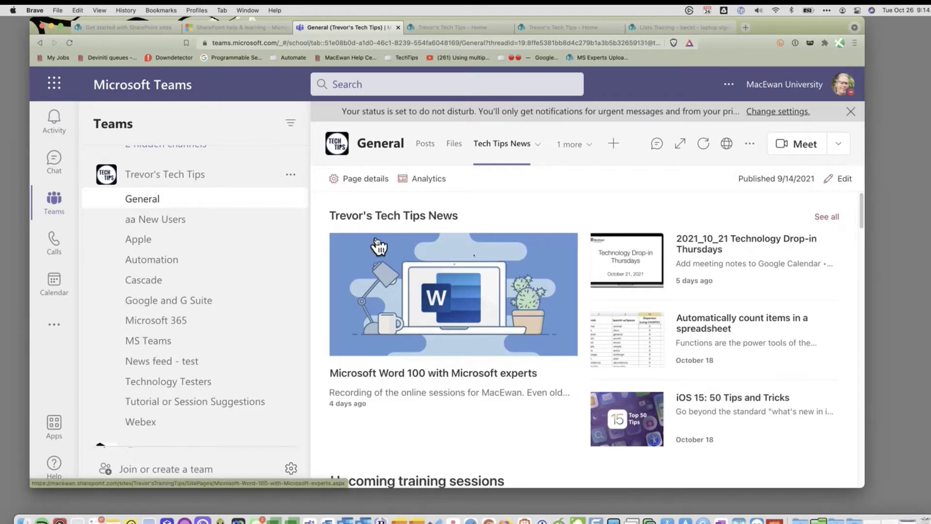
scroll(675, 297, down, 5)
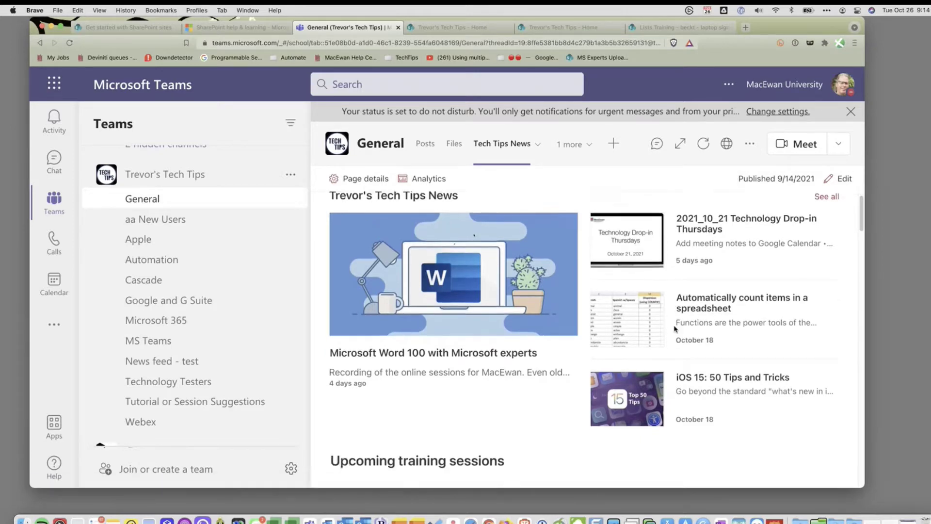
scroll(586, 330, down, 8)
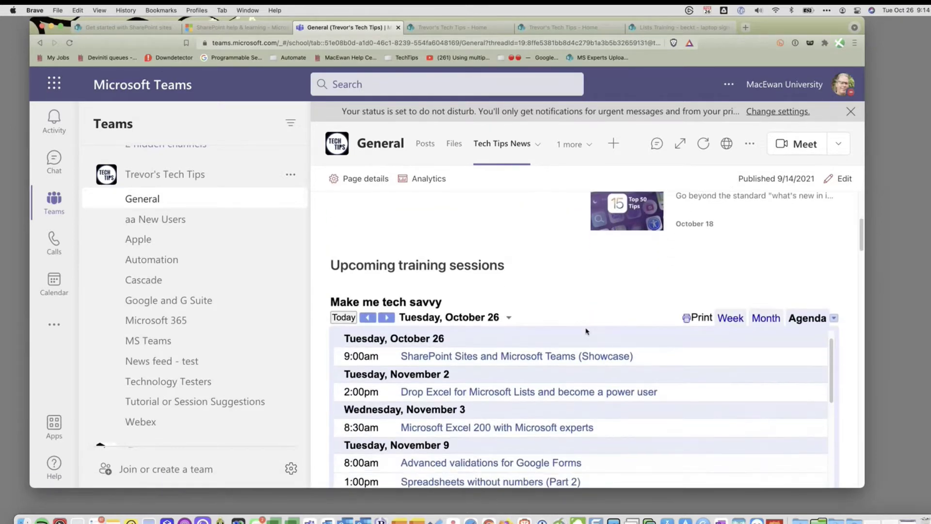
scroll(587, 331, down, 3)
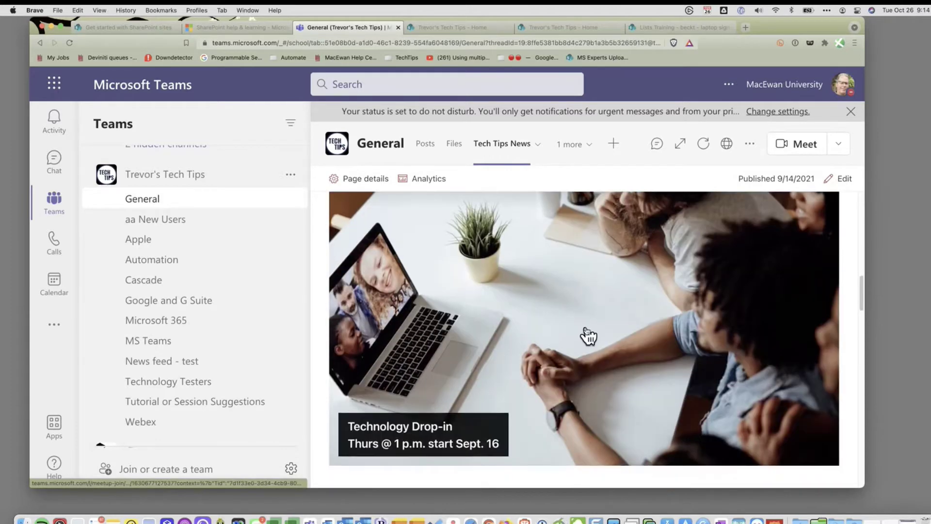
scroll(588, 335, down, 1)
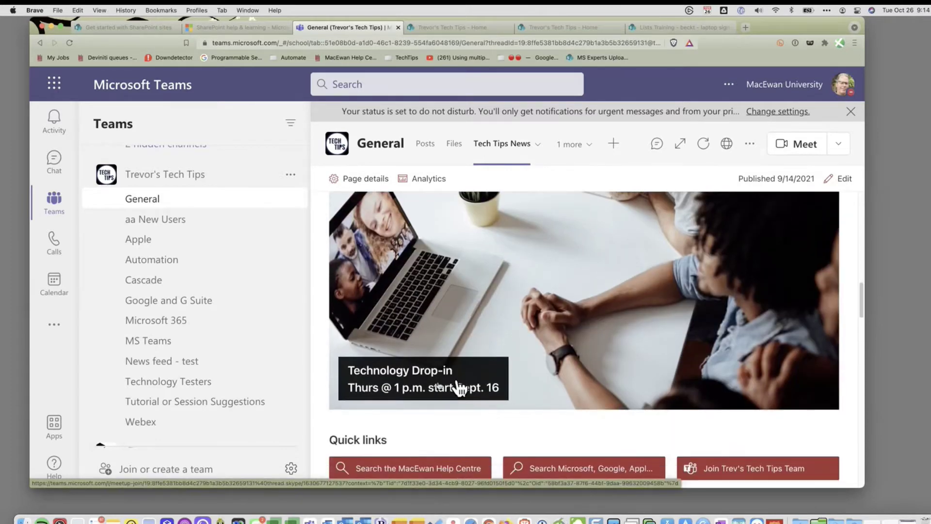
scroll(677, 324, down, 3)
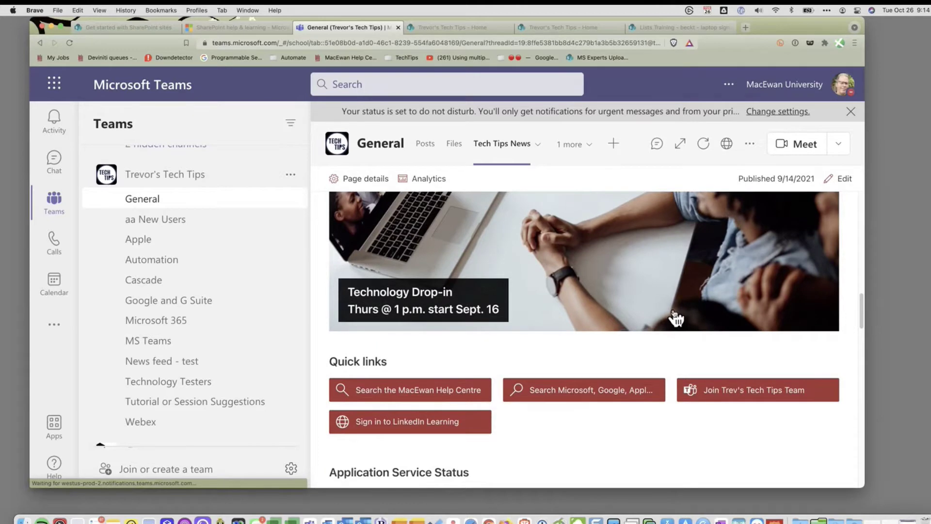
scroll(673, 319, down, 3)
scroll(588, 393, down, 5)
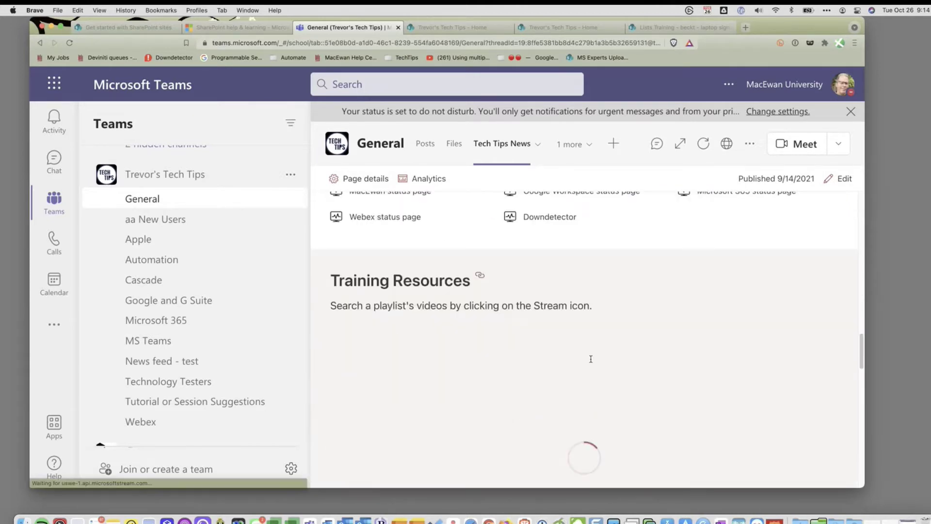
click(454, 27)
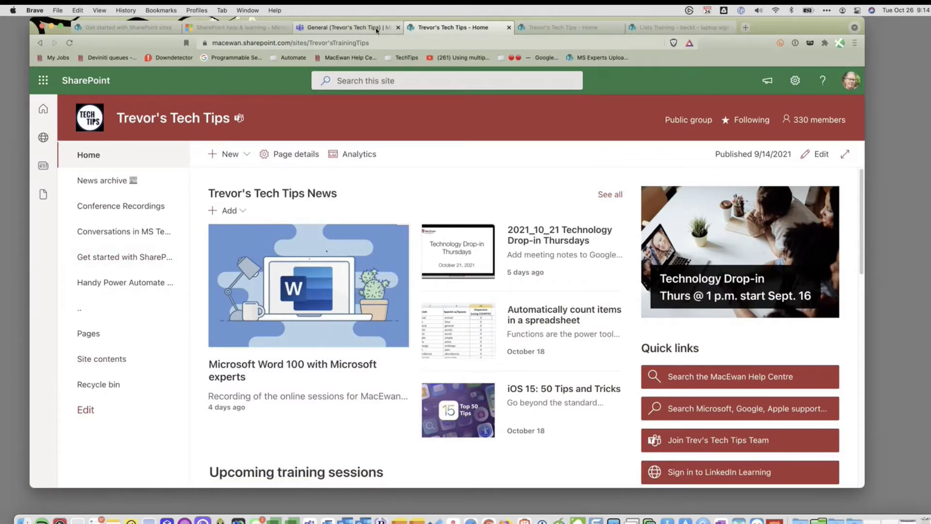
Step: View the Tech Tips News page in Microsoft Teams from its upcoming training sessions up to the news, and return to the SharePoint home page
click(347, 27)
scroll(646, 307, up, 10)
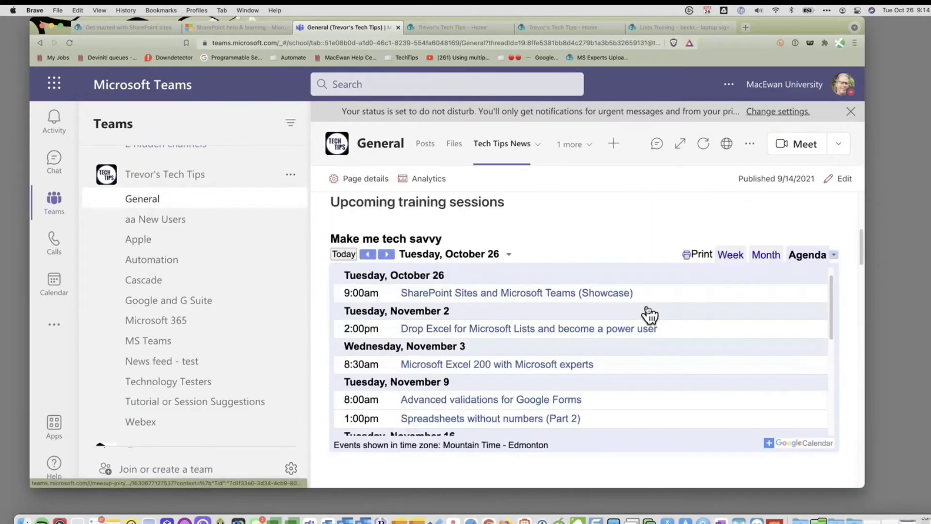
scroll(647, 310, up, 5)
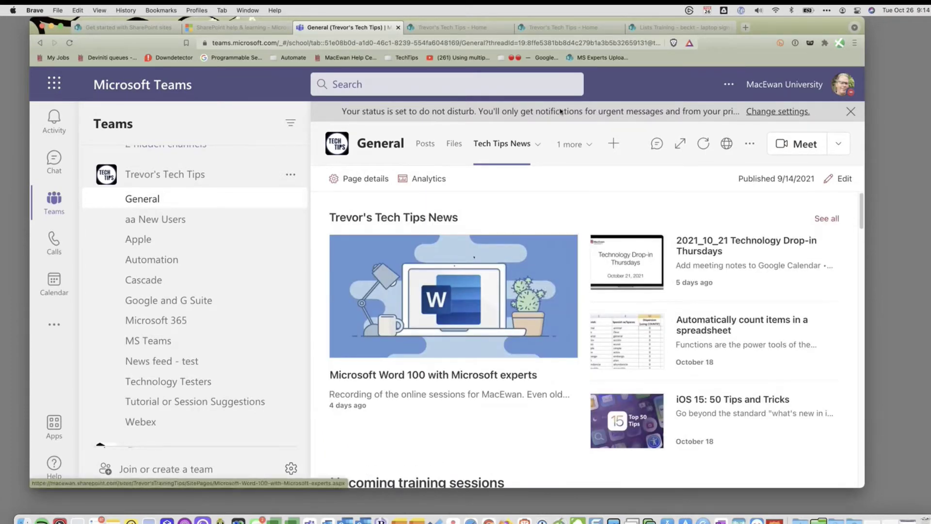
click(460, 28)
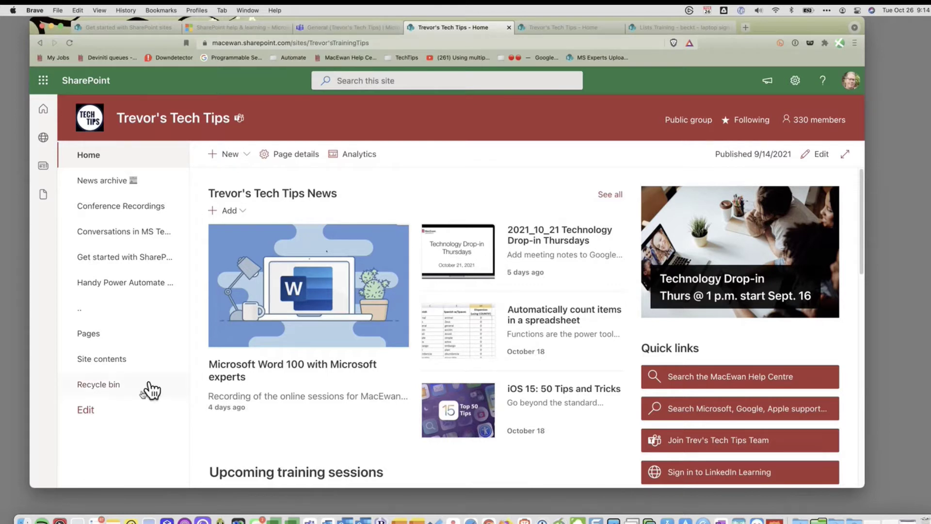
Step: Open the Conference Videos folder in the Documents library from the site contents
click(94, 360)
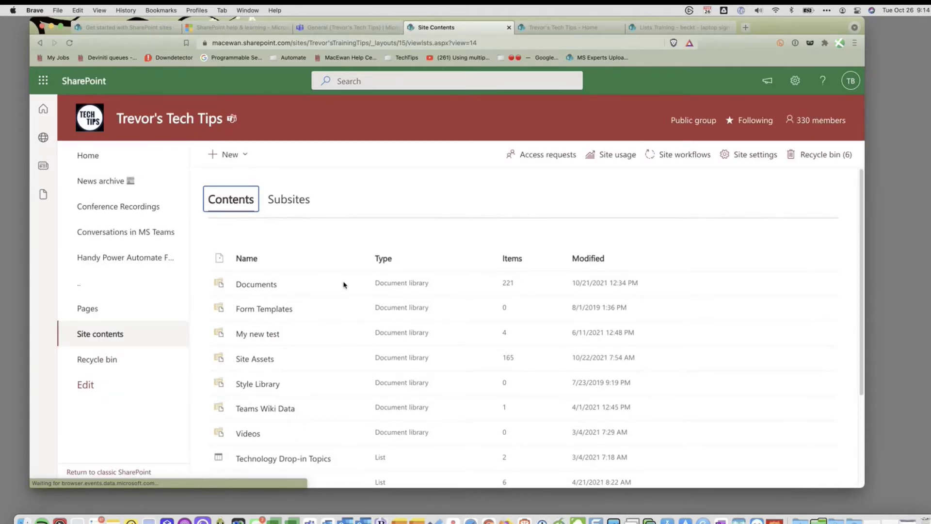
click(257, 287)
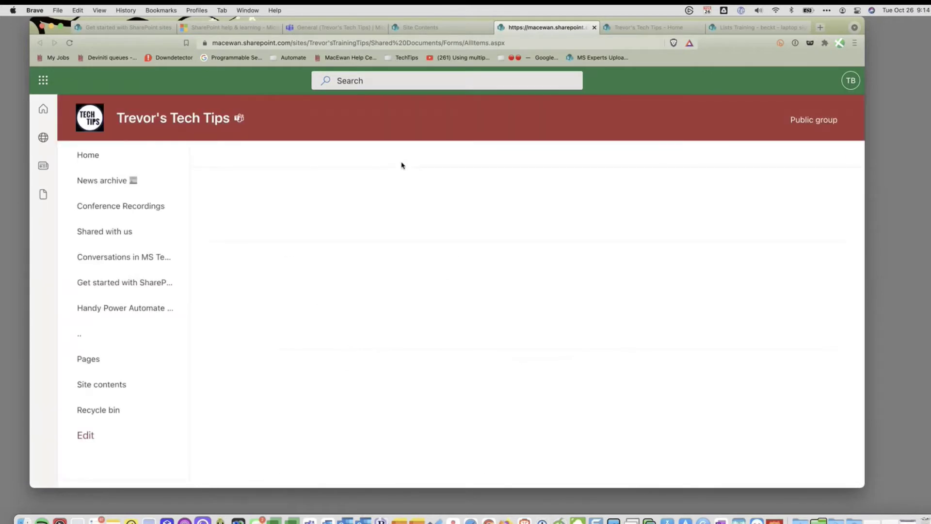
click(314, 356)
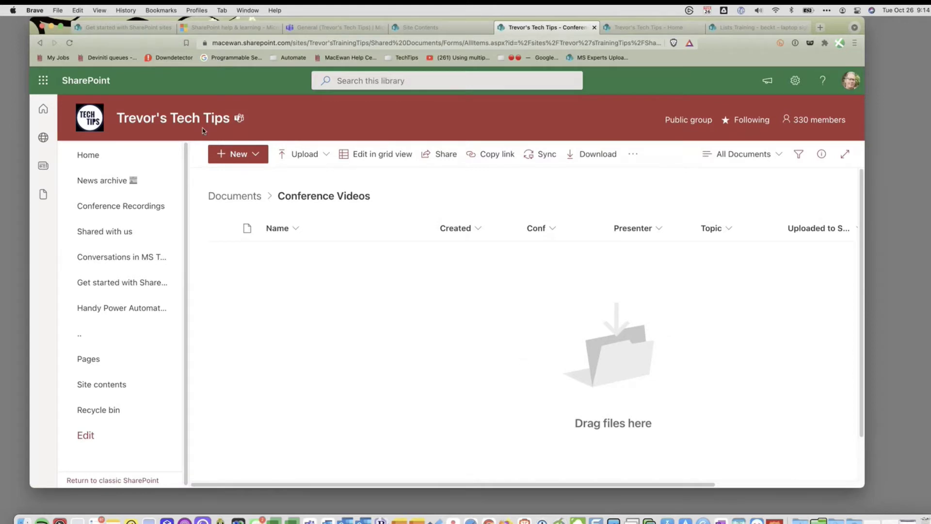
Step: Create a folder named "Test and delete" inside Conference Videos
click(256, 159)
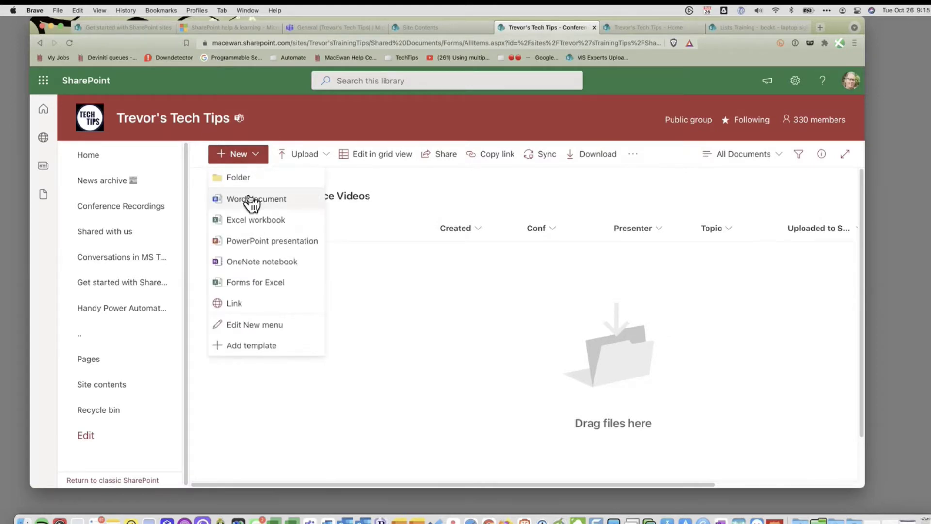
click(243, 179)
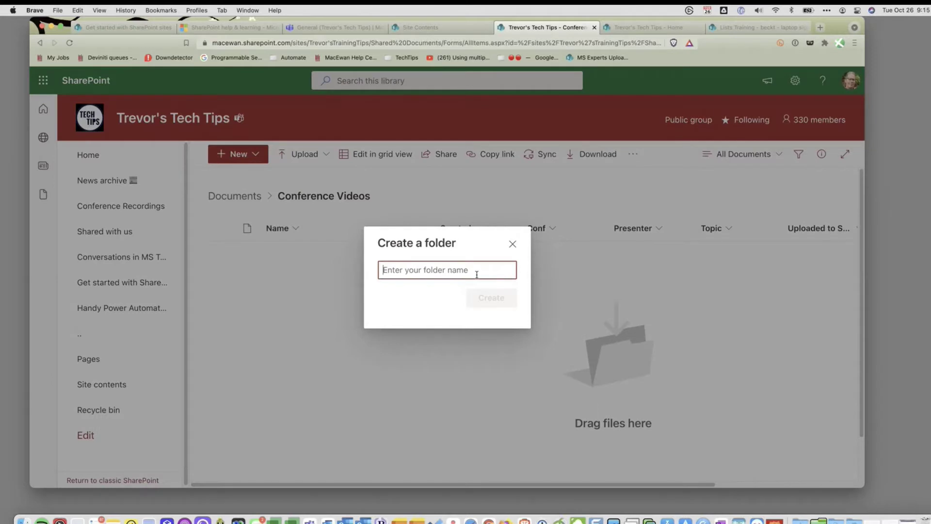
text(Test and de)
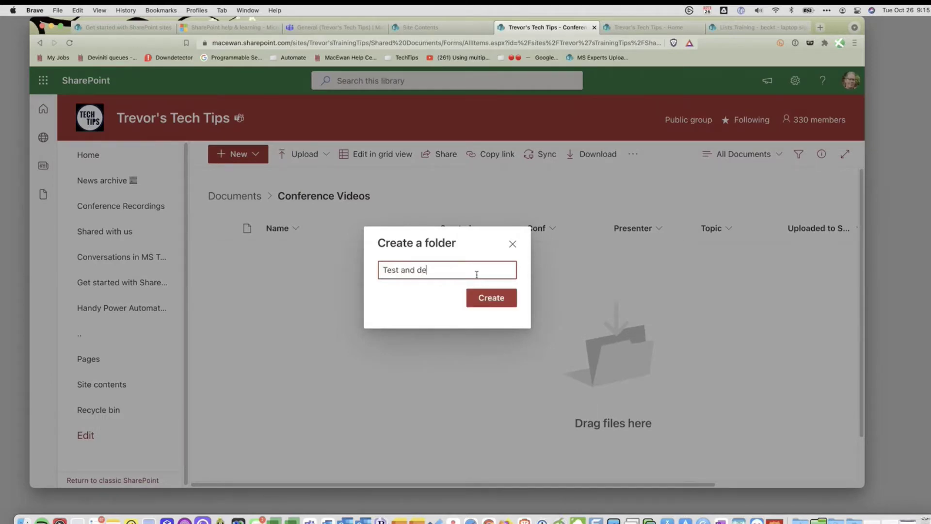
text(lete)
click(489, 300)
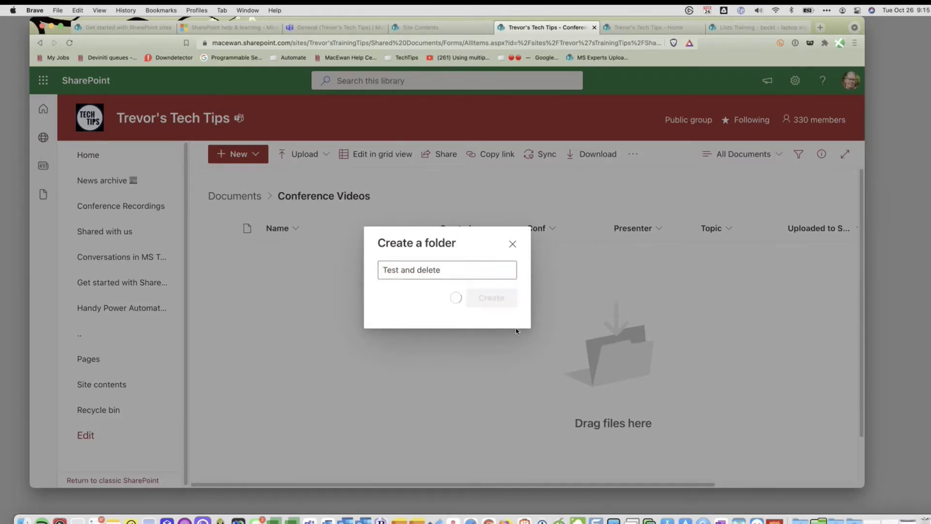
Step: Copy the Conference Videos folder's web address and open the Open House channel of the MS Teams Training Playground team in Microsoft Teams
click(369, 42)
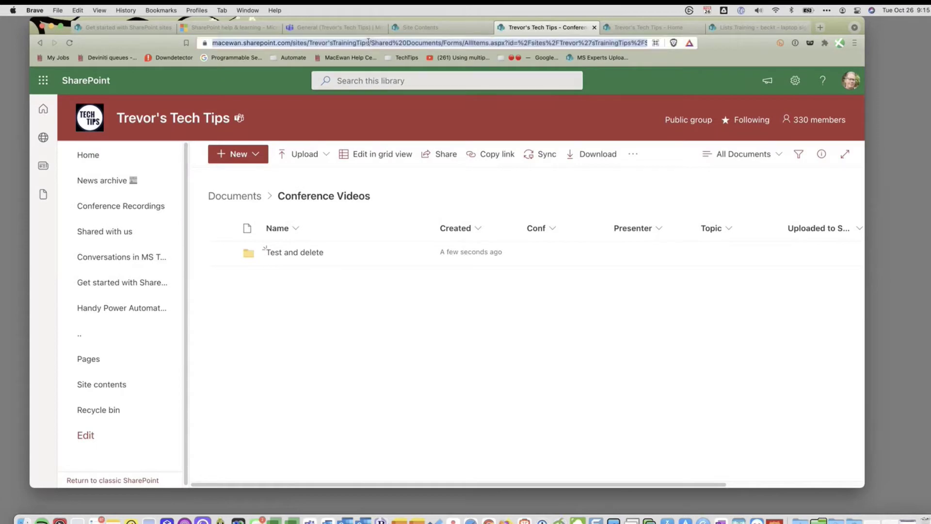
click(335, 27)
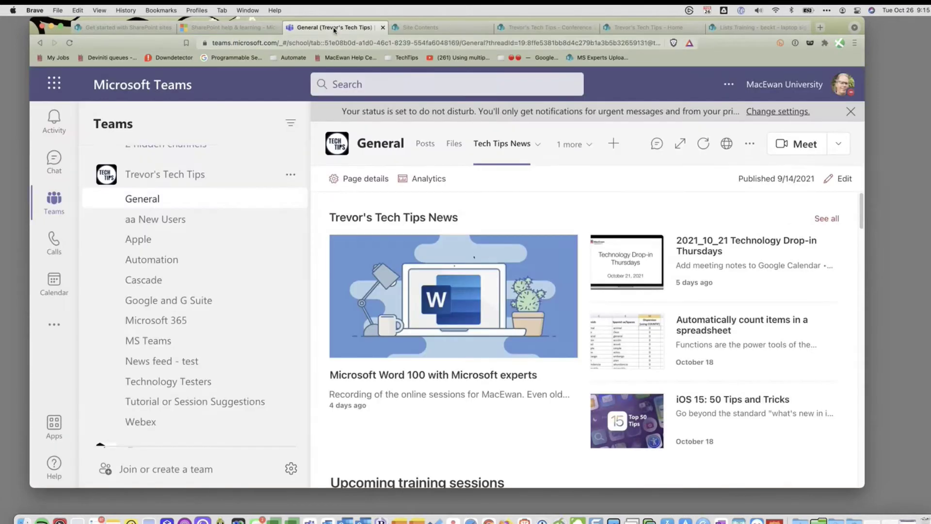
scroll(201, 303, down, 5)
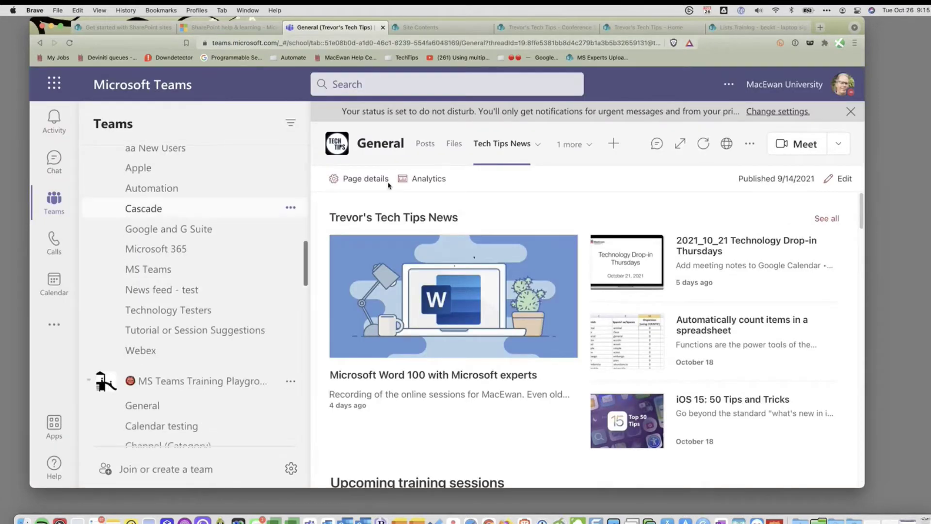
scroll(239, 282, down, 6)
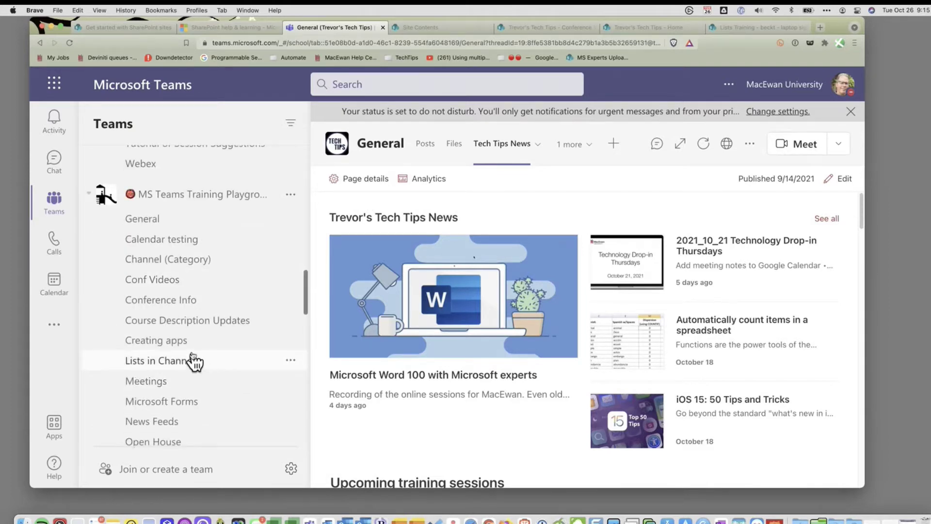
click(185, 346)
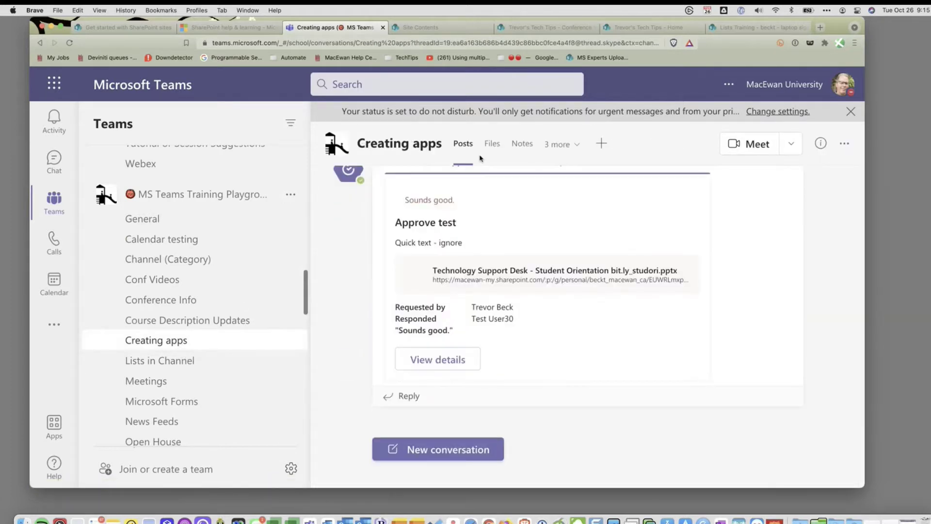
scroll(256, 343, down, 3)
click(223, 379)
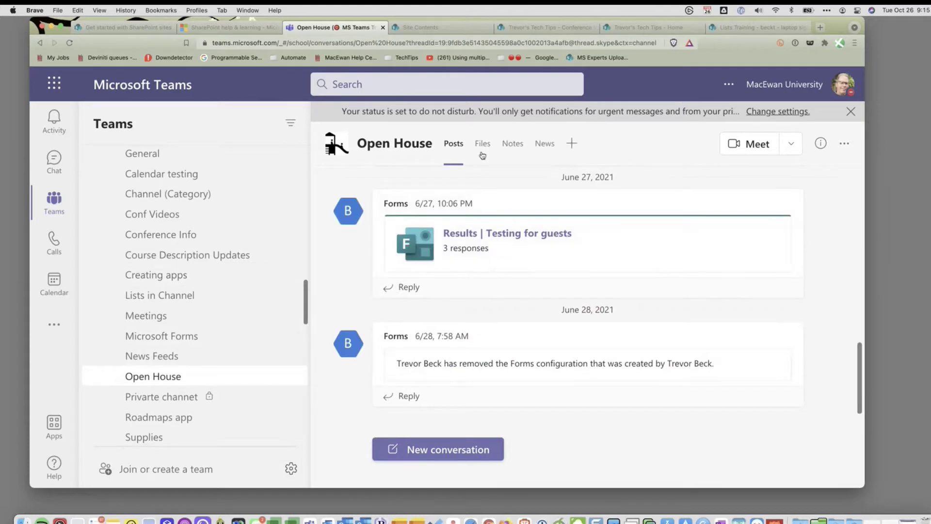
Step: Add a Website tab named "Test" to the Open House channel, linked to the copied Conference Videos address, without posting about it to the channel
click(572, 144)
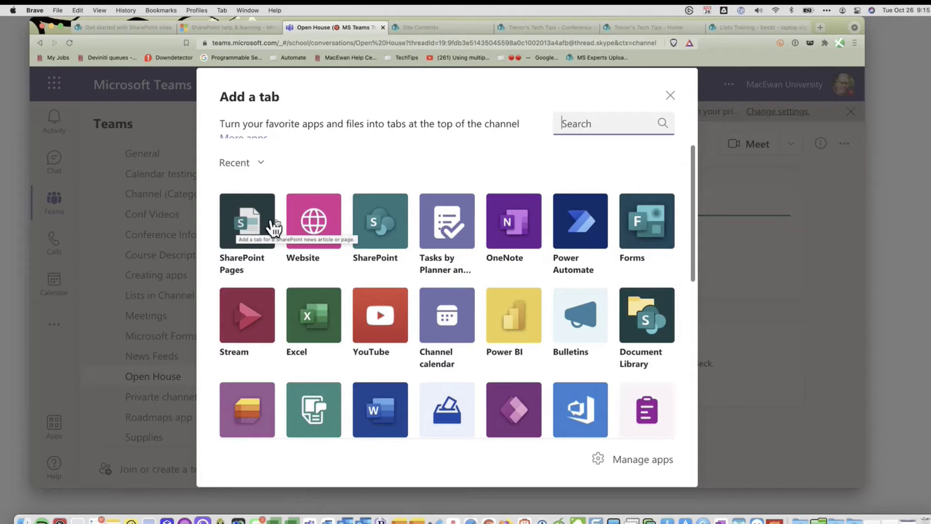
key(Escape)
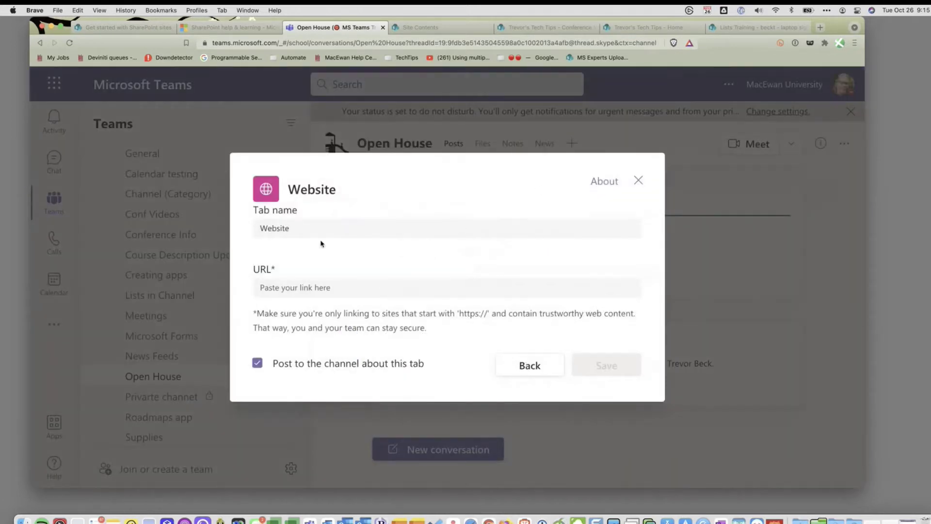
double_click(291, 226)
text(Test)
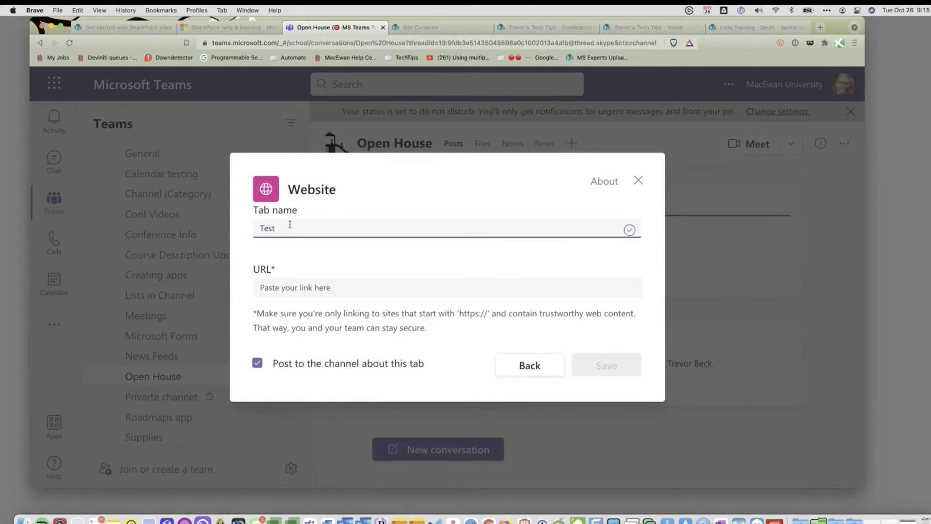
click(279, 287)
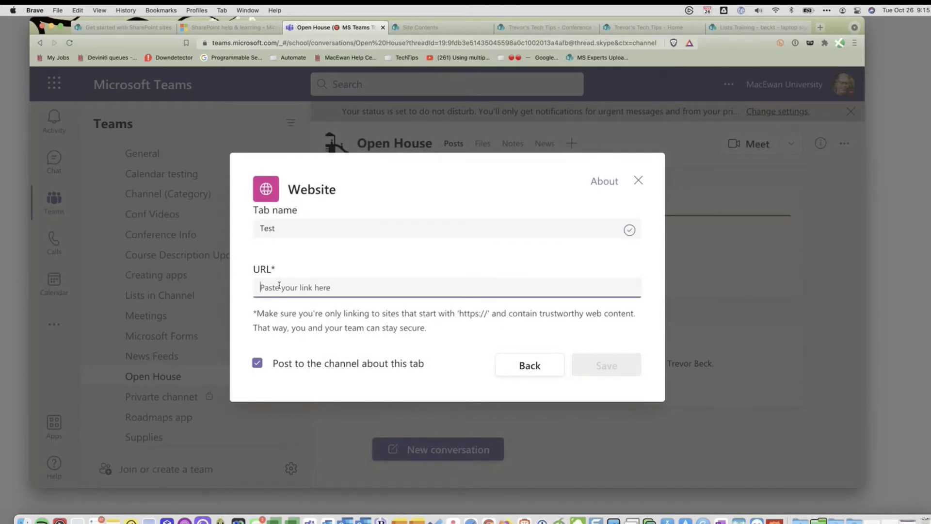
key(super+v)
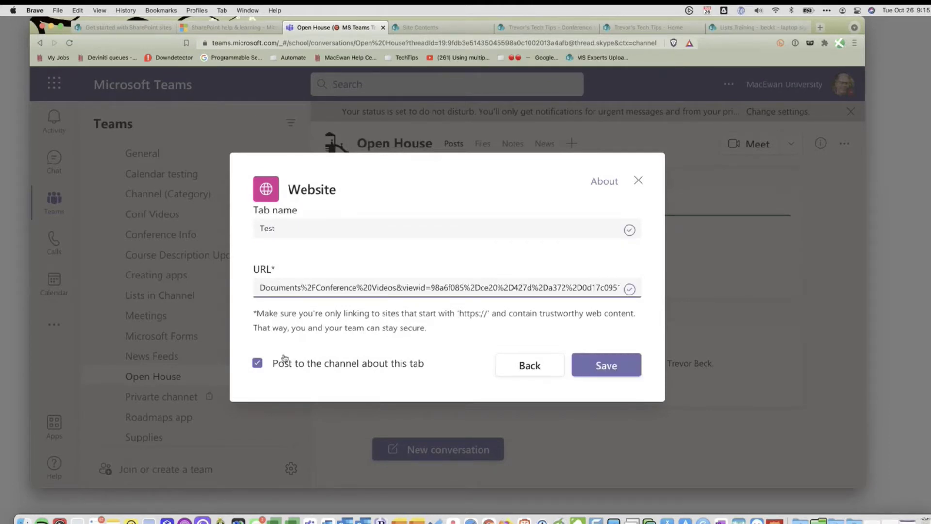
click(286, 364)
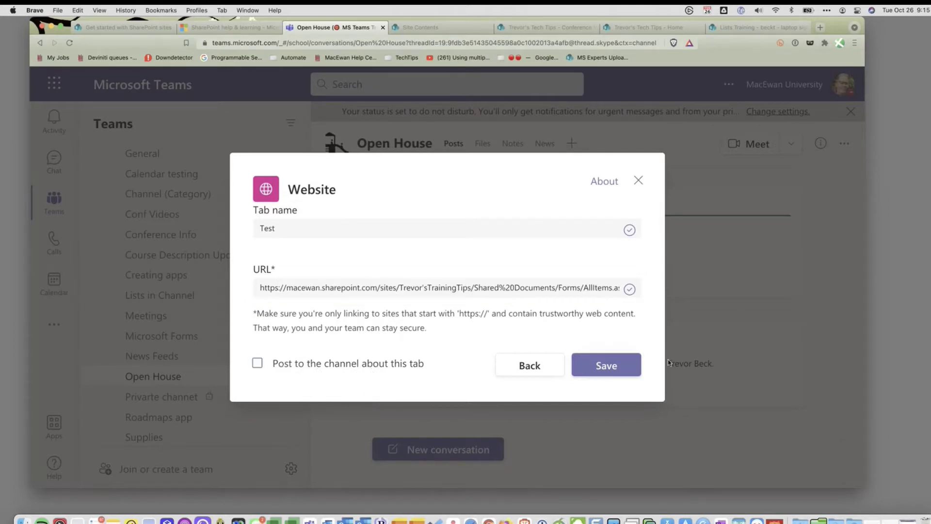
click(623, 371)
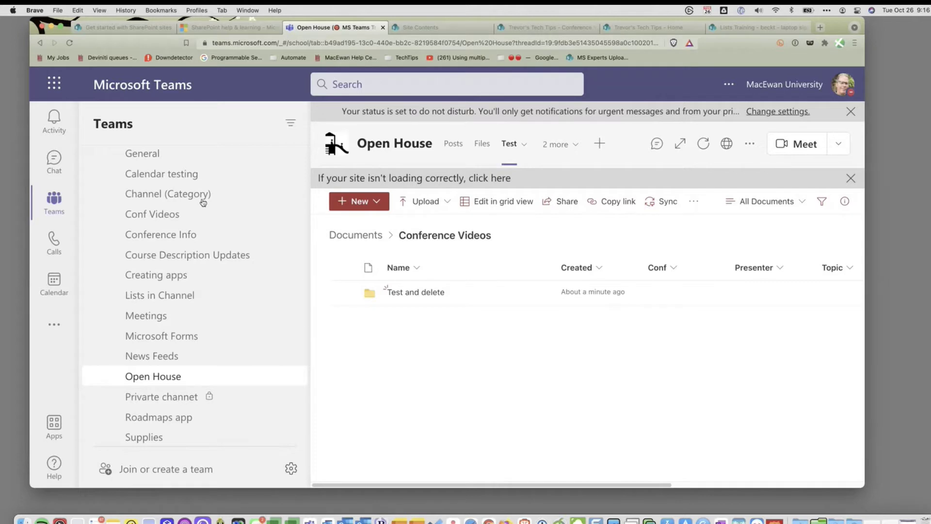
Step: Look over the Tech Tips channels in Microsoft Teams, and switch to the SharePoint site's home page
scroll(181, 251, down, 5)
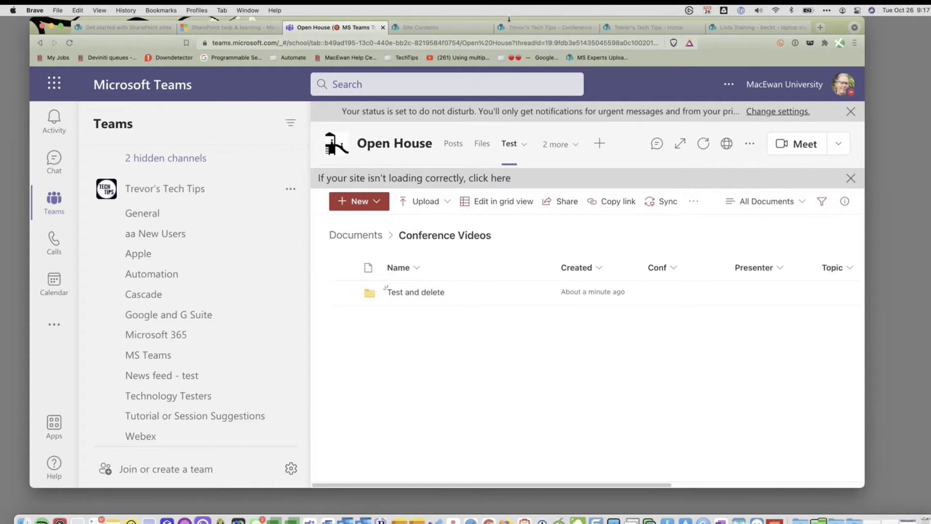
click(443, 29)
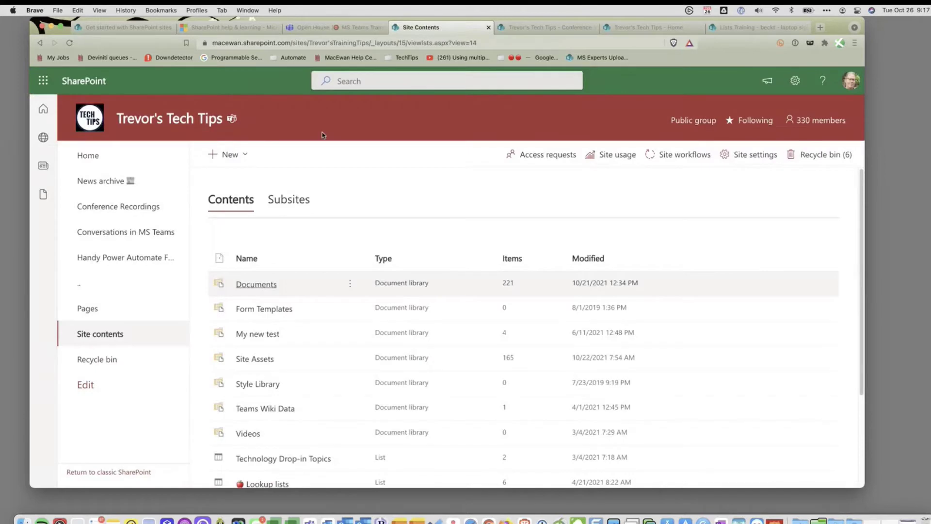
click(83, 161)
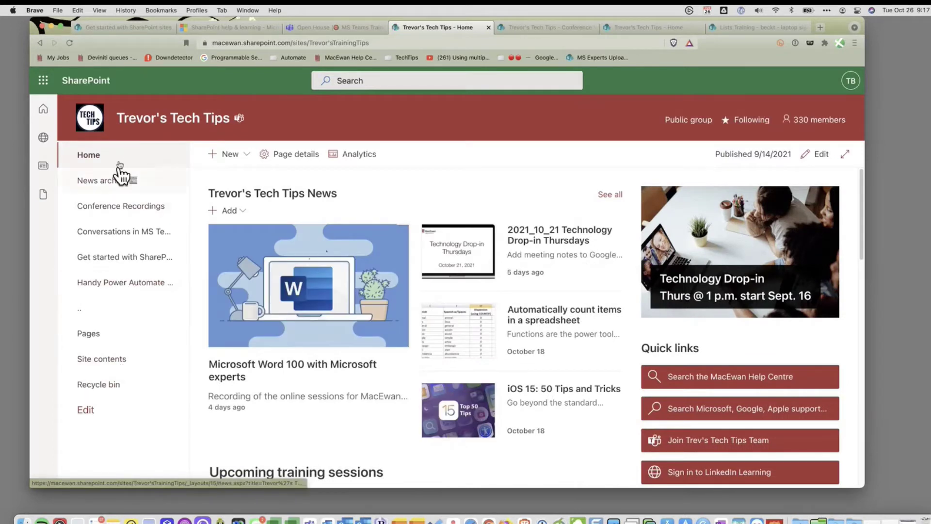
Step: Examine the site navigation's new-link form and the Site contents link's settings in edit mode, discarding everything
click(85, 411)
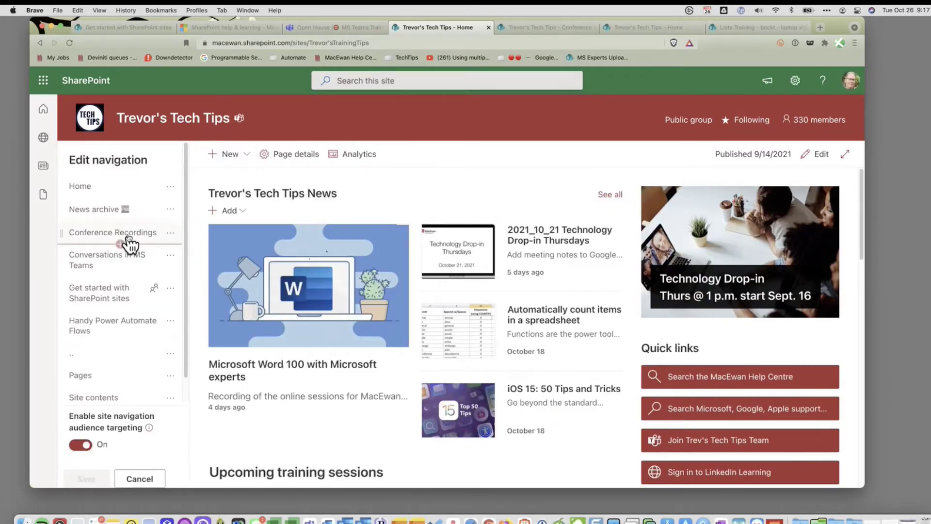
click(121, 344)
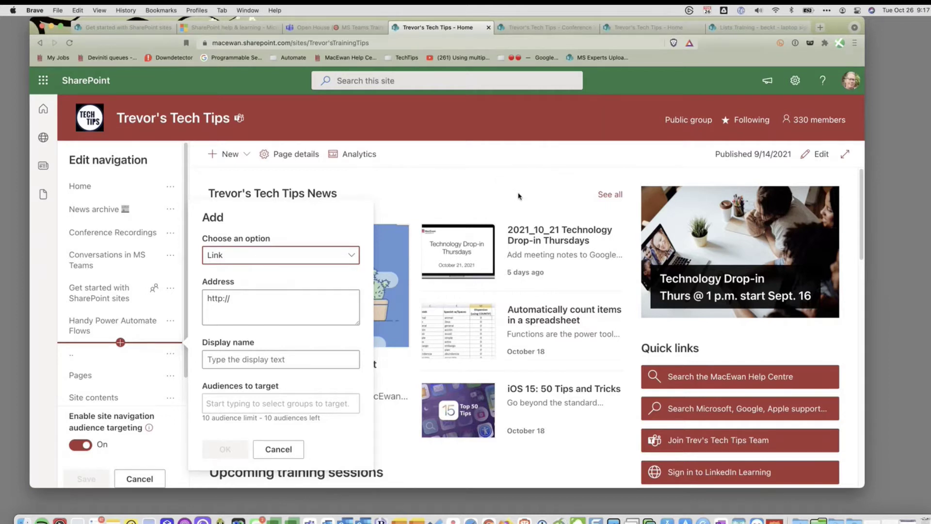
click(268, 297)
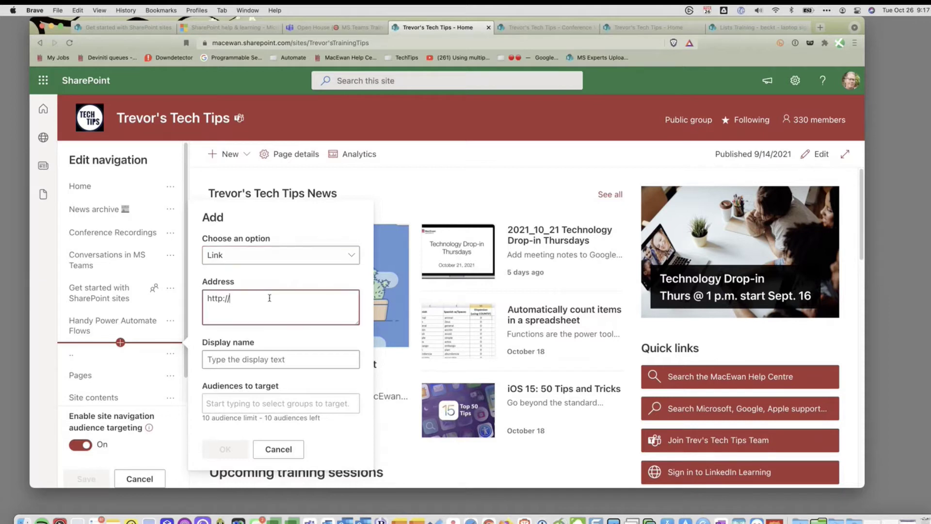
click(246, 359)
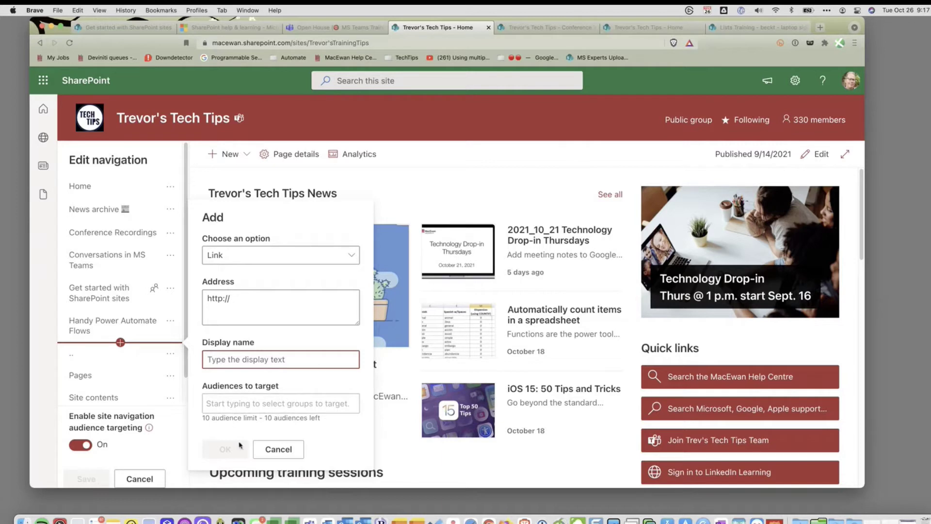
click(288, 452)
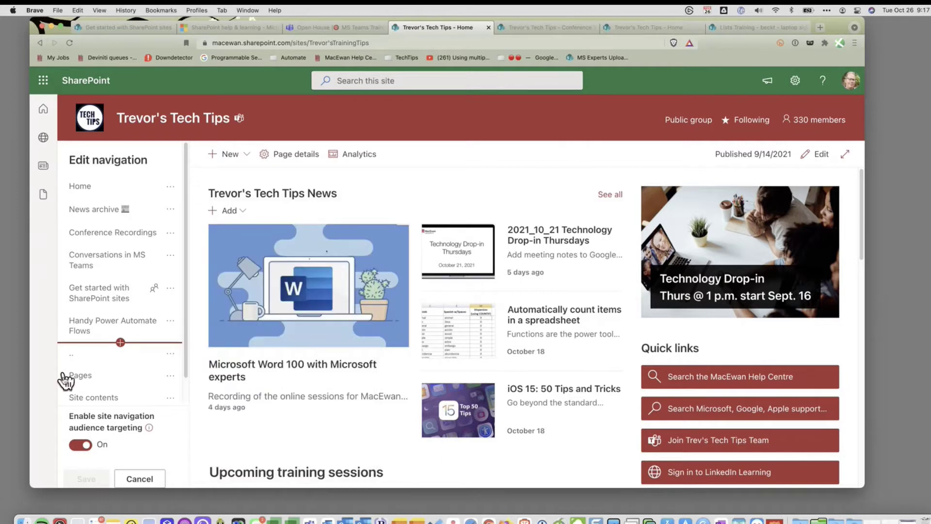
click(101, 399)
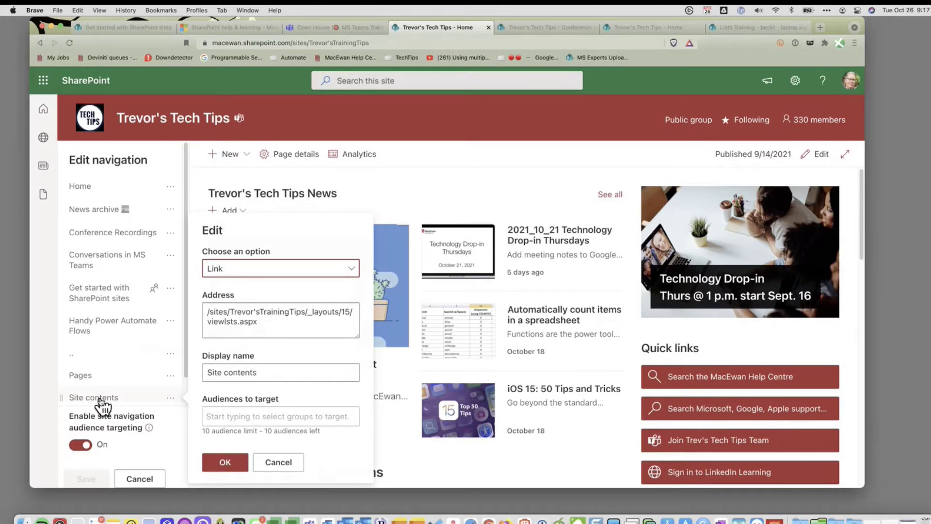
click(278, 461)
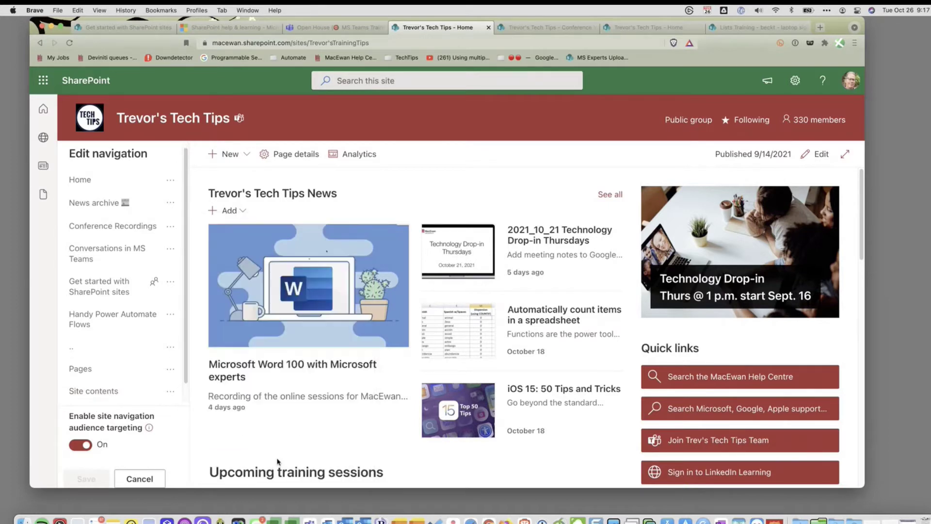
click(136, 480)
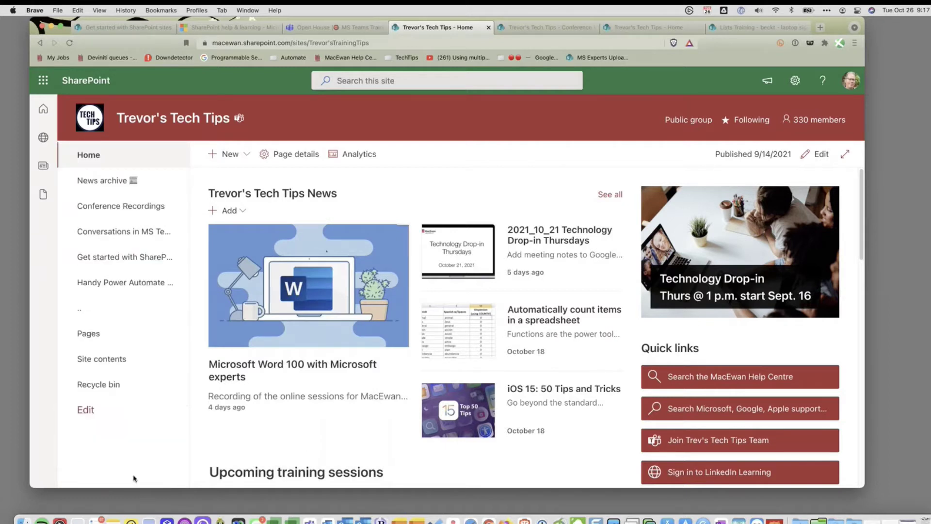
Step: Open the site contents and look through the site's document libraries and lists
click(99, 360)
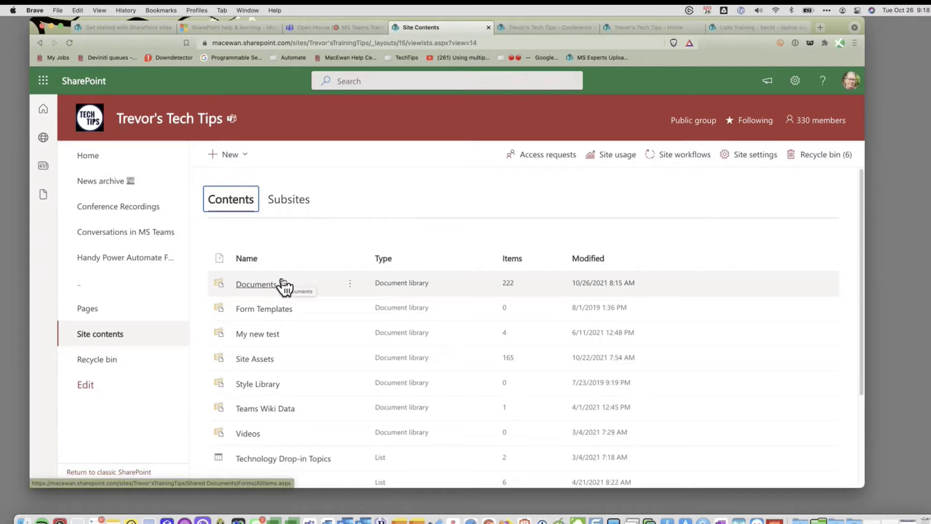
scroll(318, 315, down, 2)
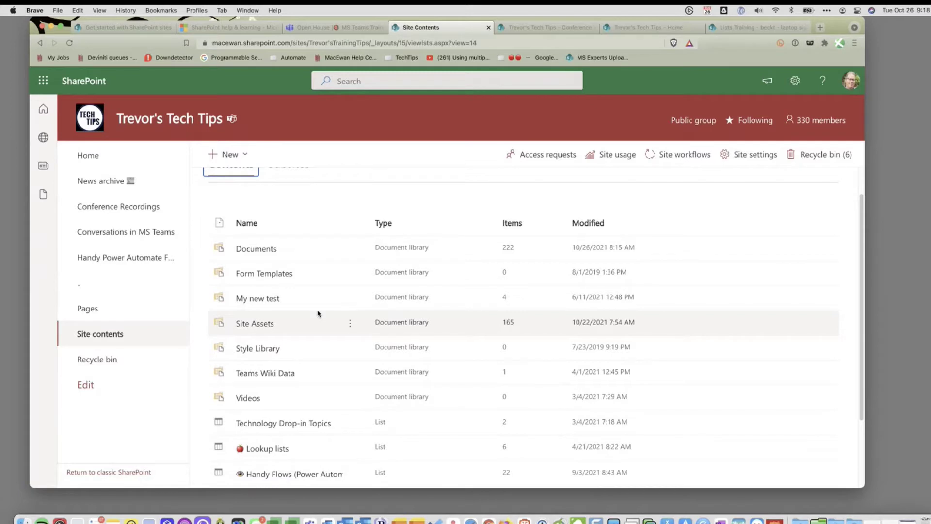
scroll(313, 309, down, 5)
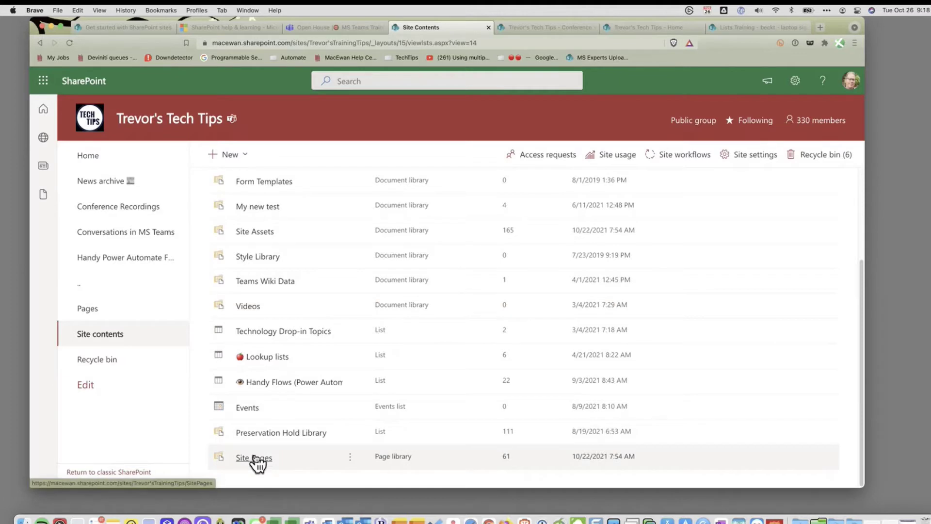
scroll(257, 464, up, 5)
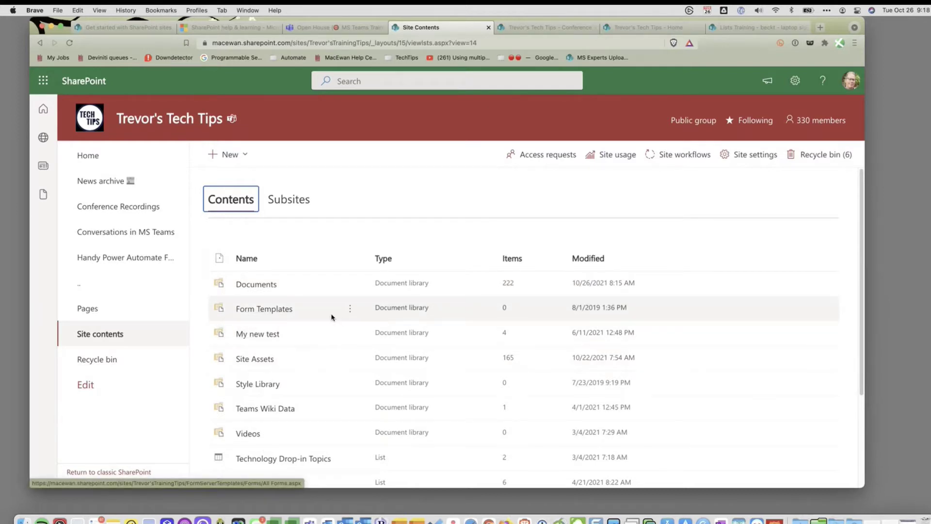
scroll(332, 316, down, 3)
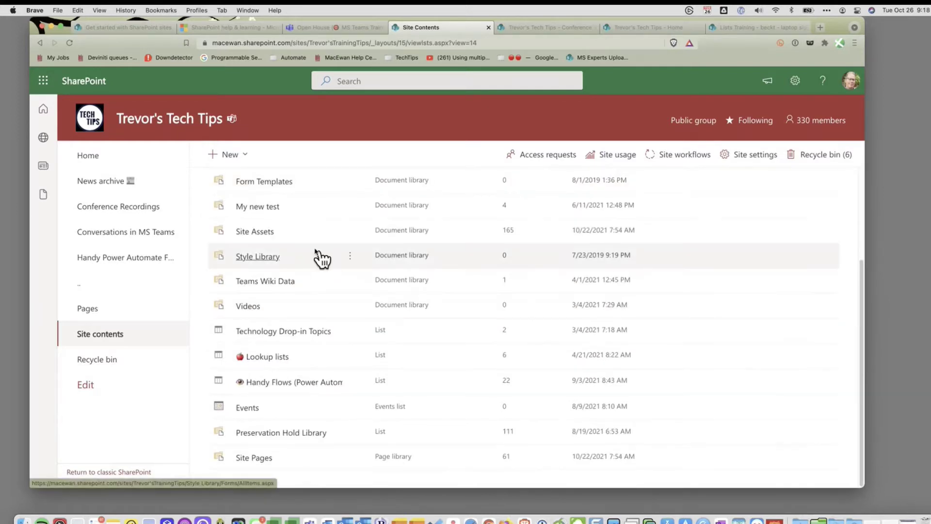
Step: Open the Site Pages library and look through the pages grouped by author
click(265, 461)
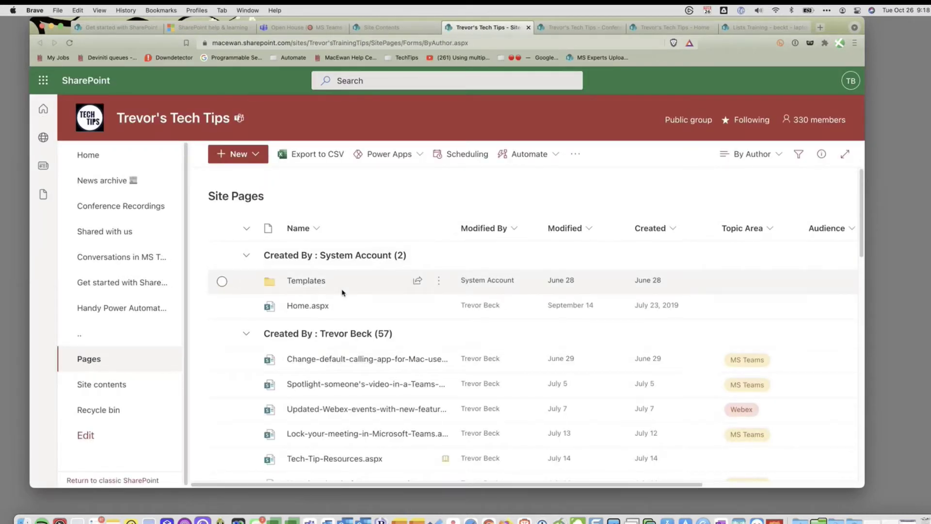
scroll(337, 315, down, 2)
scroll(333, 329, down, 10)
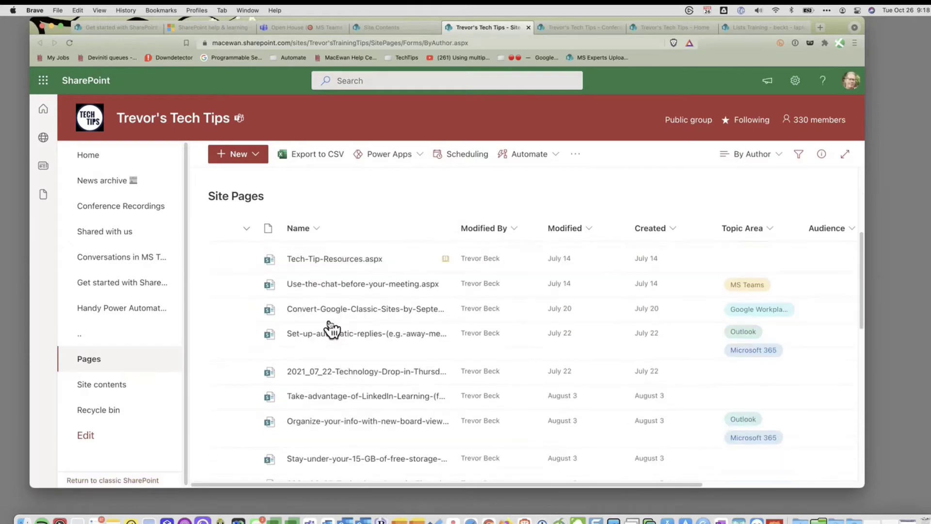
scroll(333, 407, down, 6)
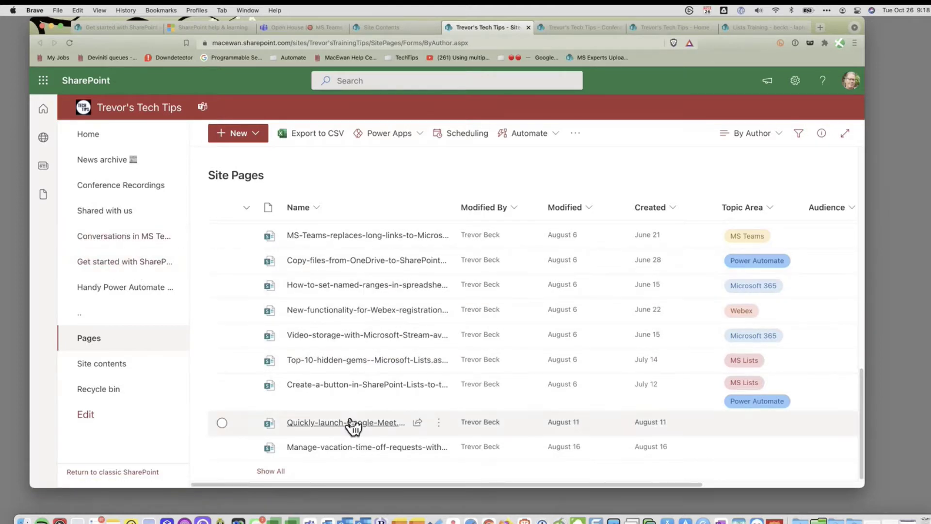
scroll(371, 254, up, 5)
scroll(371, 255, up, 10)
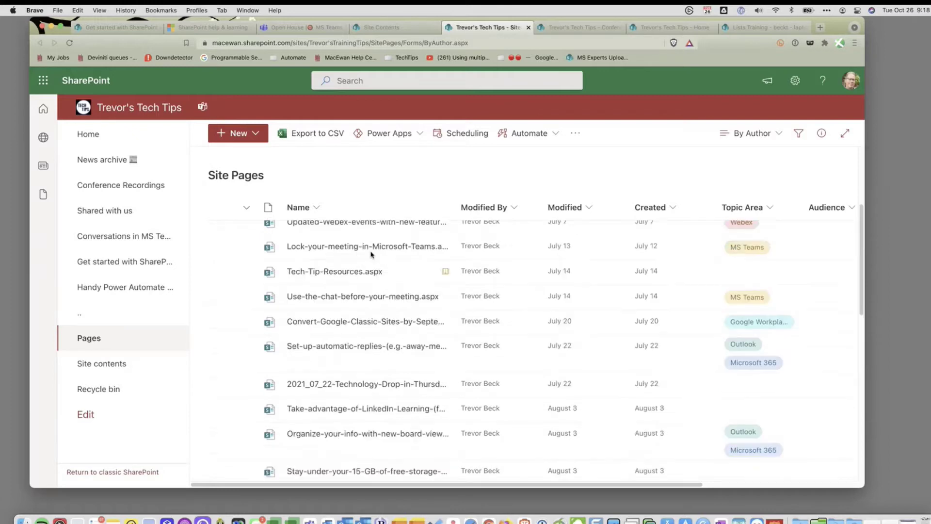
scroll(346, 393, down, 5)
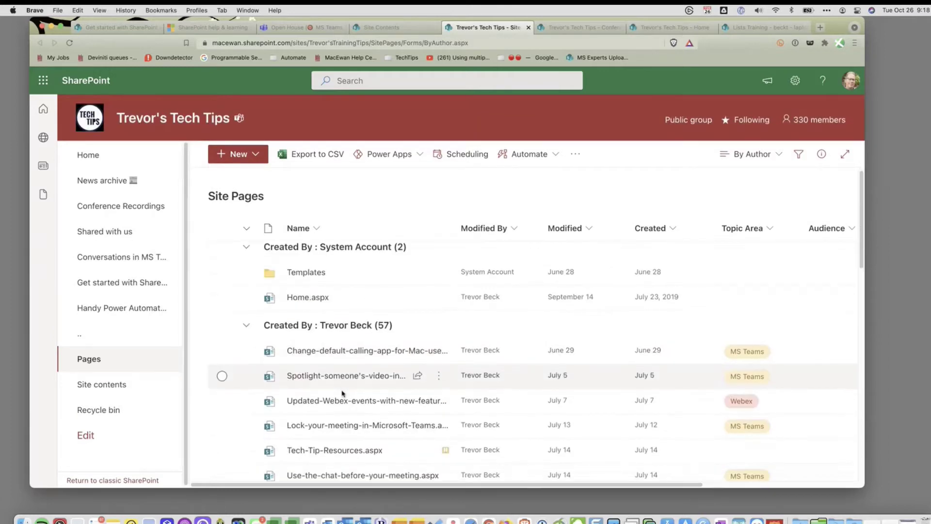
scroll(343, 395, up, 3)
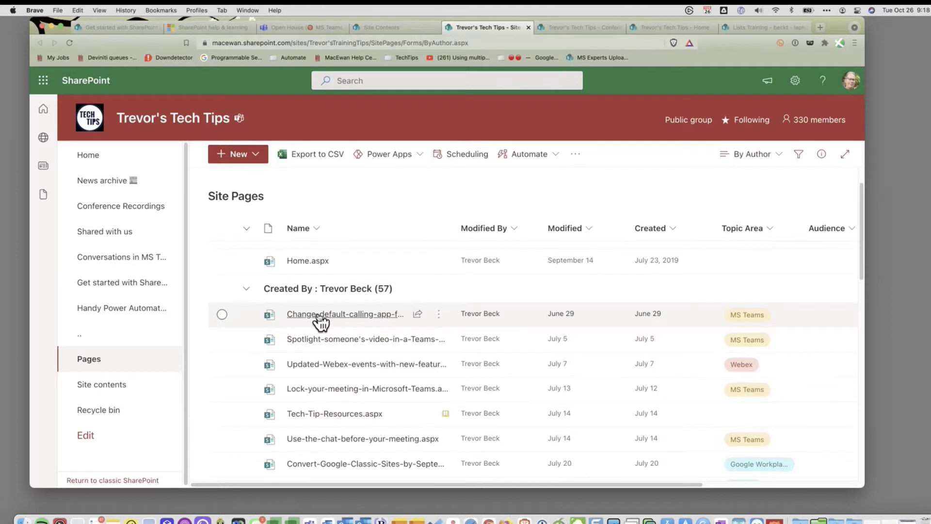
mouse_move(320, 318)
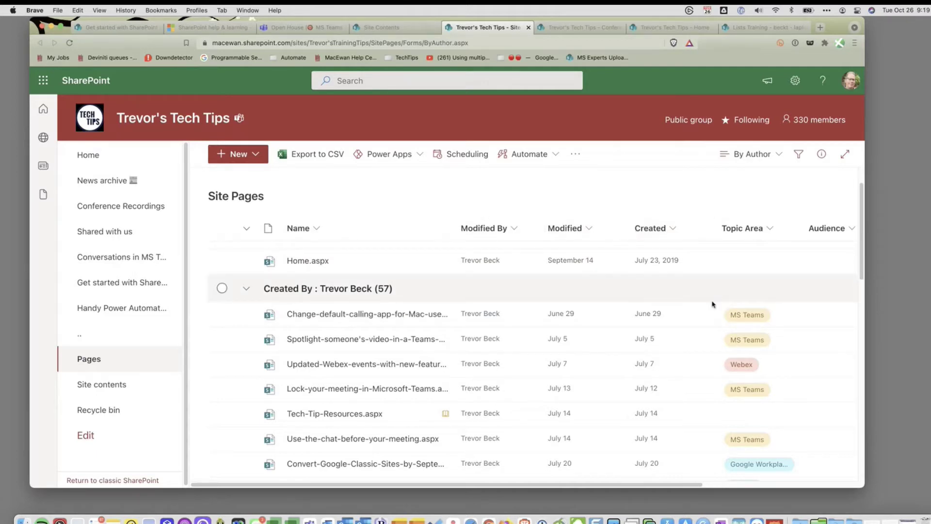
Step: Examine the choices in the Topic Area column's edit settings, and close them without saving
drag(676, 484, 808, 484)
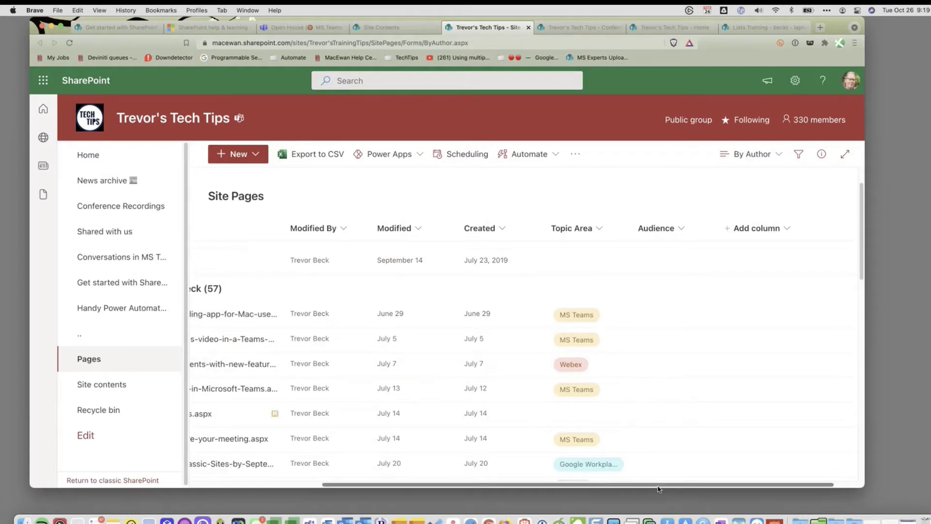
drag(659, 487, 576, 486)
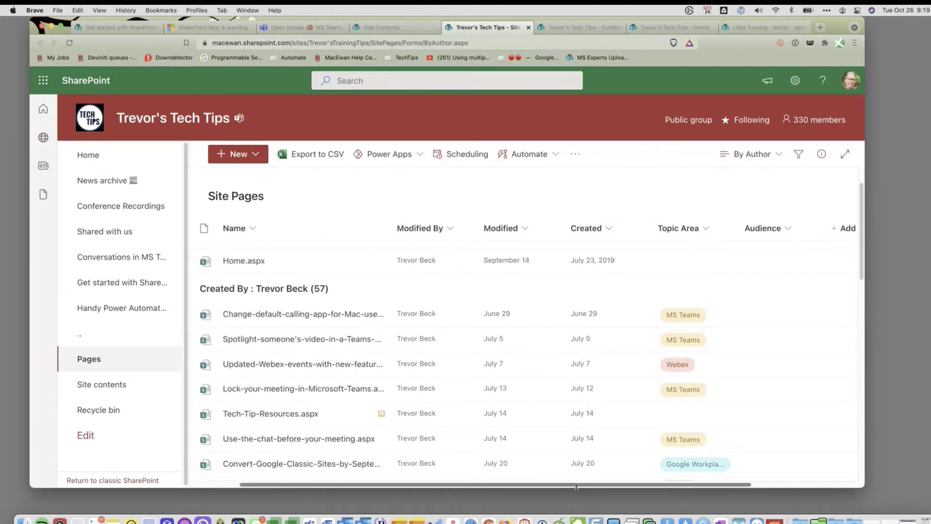
click(705, 230)
mouse_move(701, 270)
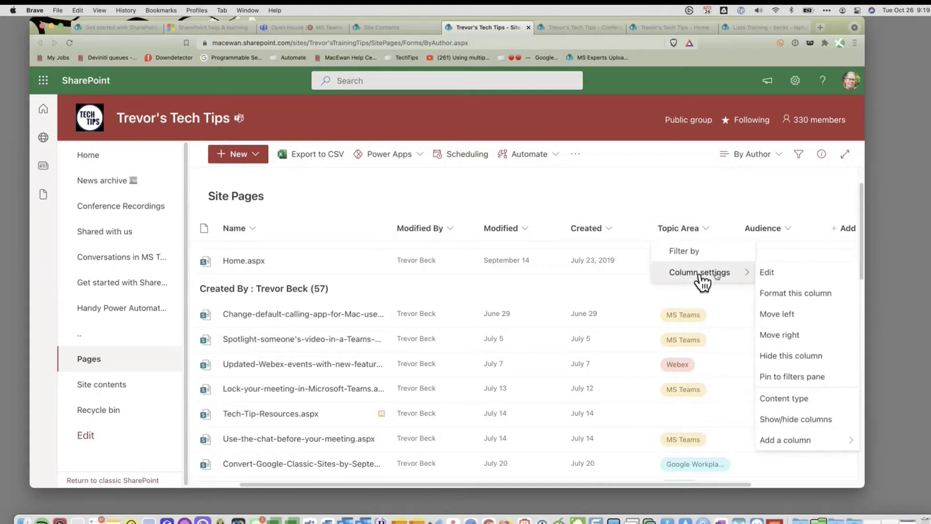
click(775, 274)
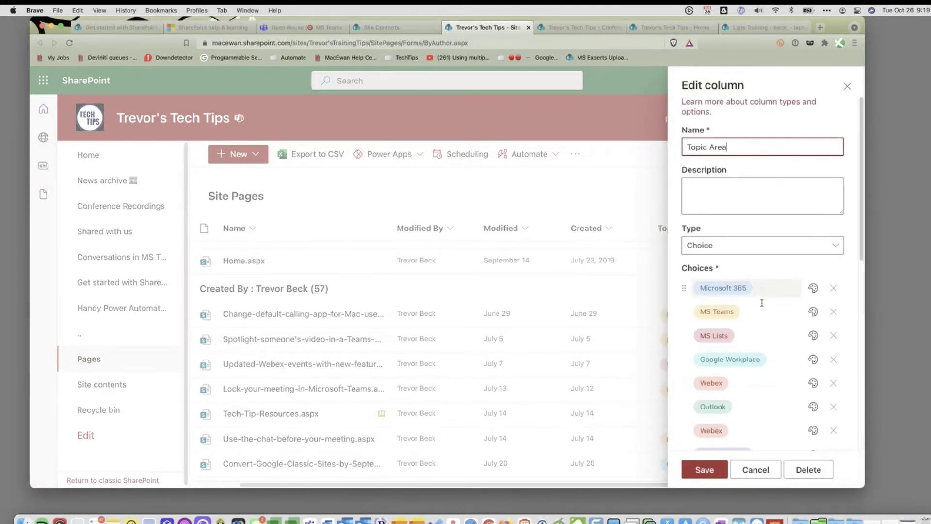
scroll(759, 309, down, 10)
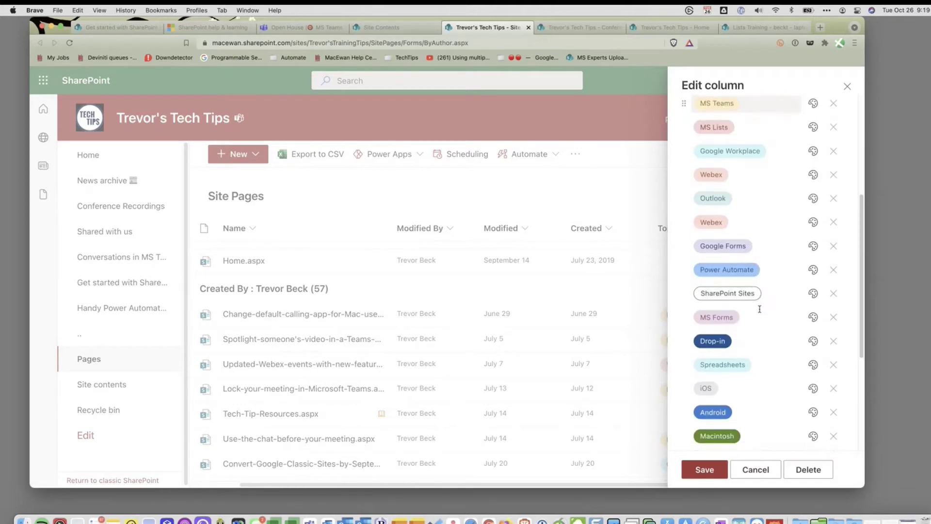
scroll(764, 184, up, 10)
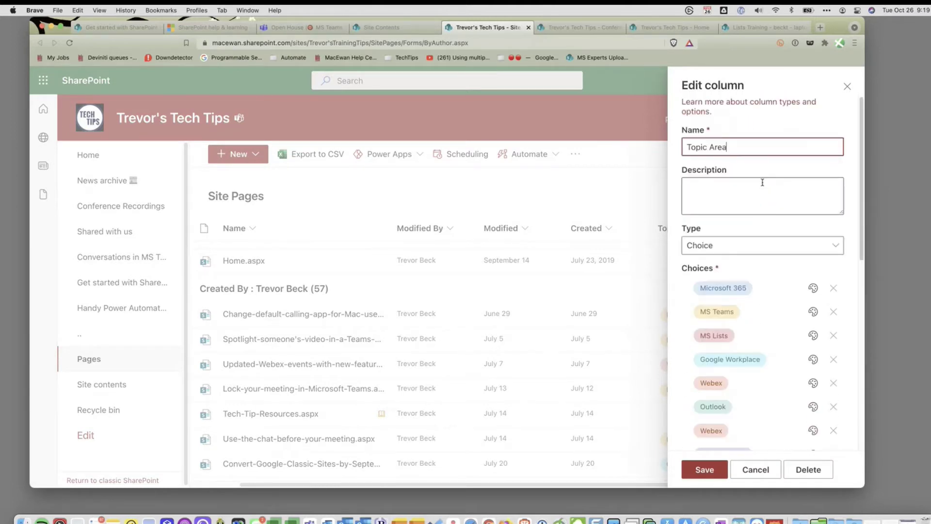
click(764, 469)
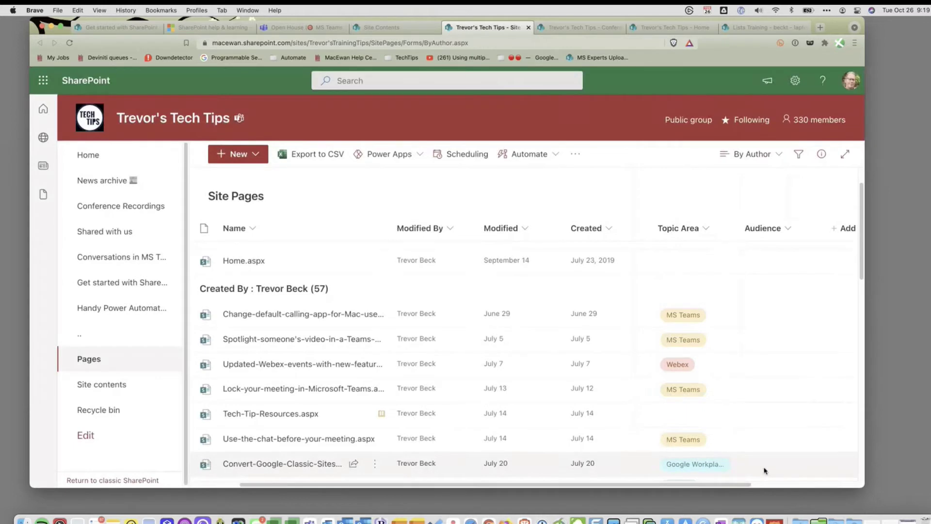
Step: Filter the Site Pages library by the MS Teams topic area and look over the filtered pages
click(708, 235)
click(696, 256)
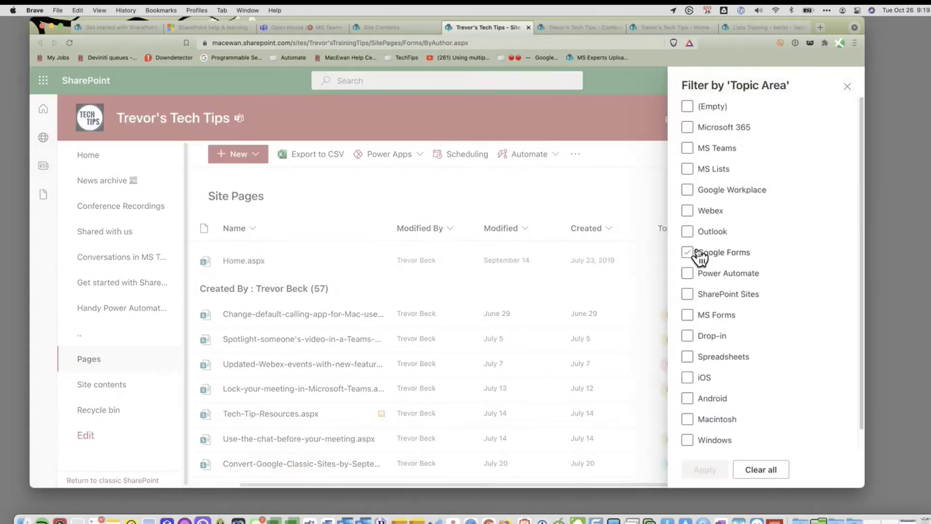
click(688, 148)
click(697, 476)
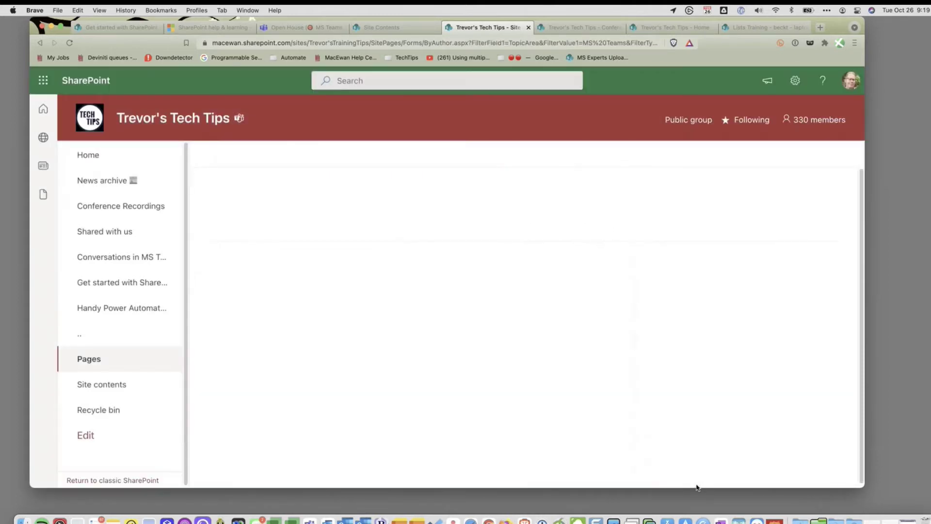
scroll(670, 281, down, 2)
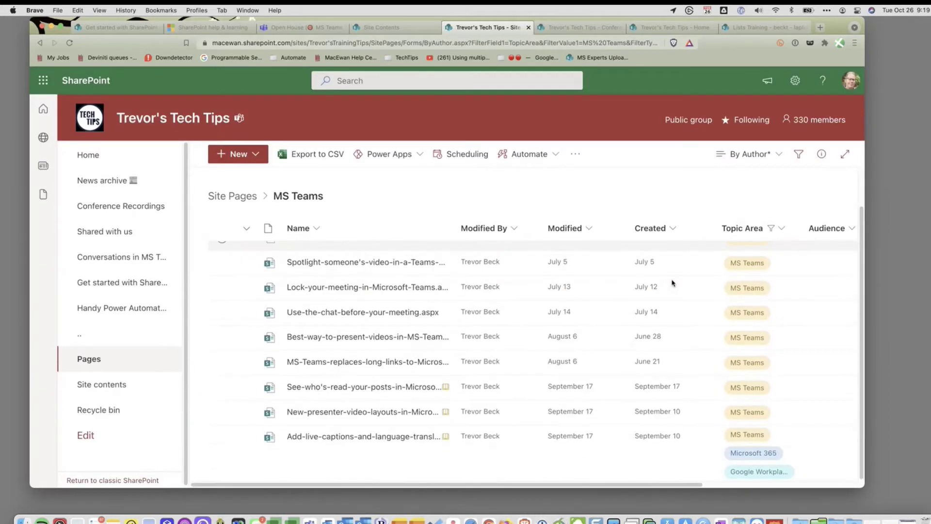
scroll(673, 283, up, 2)
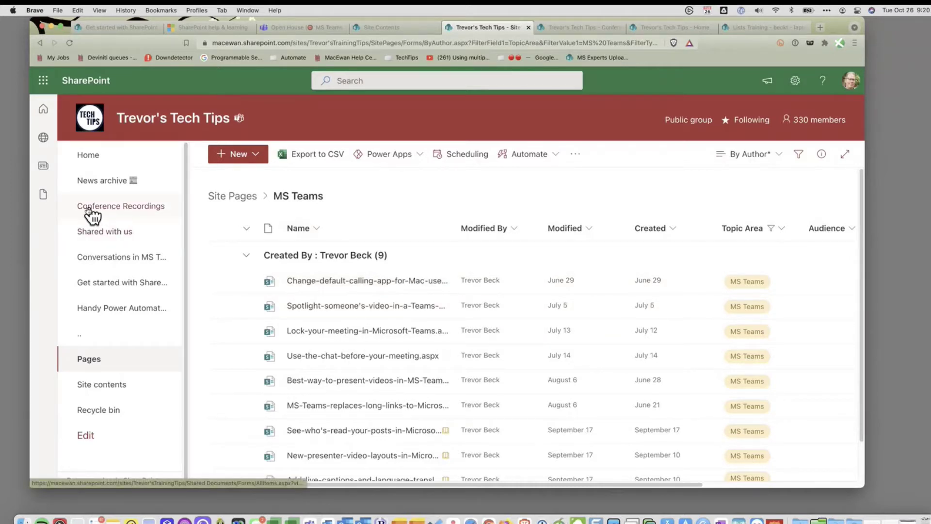
Step: Open the Conference Recordings folder and look through the videos with their conference, presenter and topic details
click(131, 207)
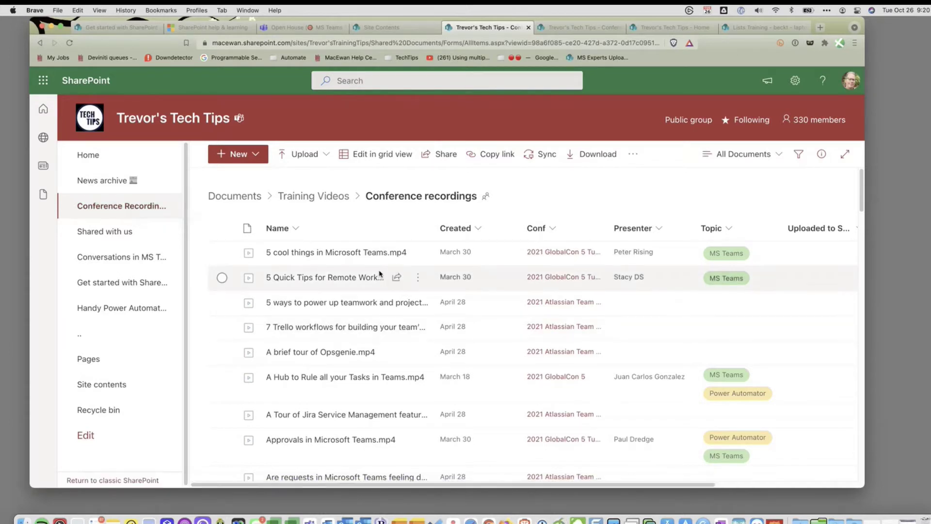
scroll(342, 272, down, 5)
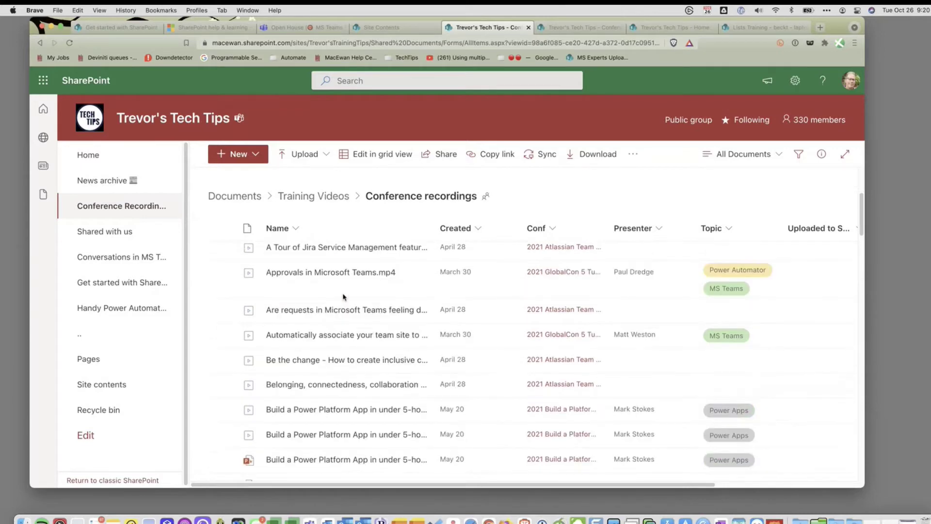
scroll(346, 303, down, 3)
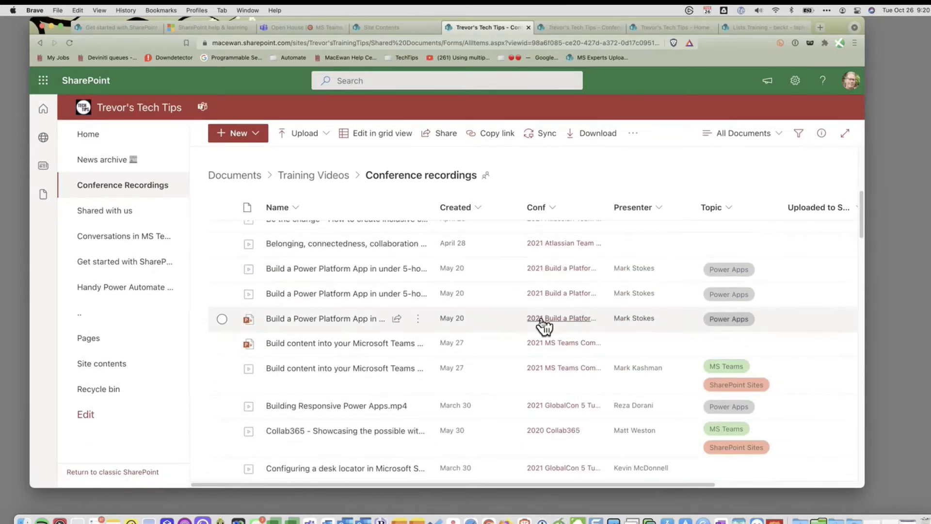
scroll(536, 414, down, 5)
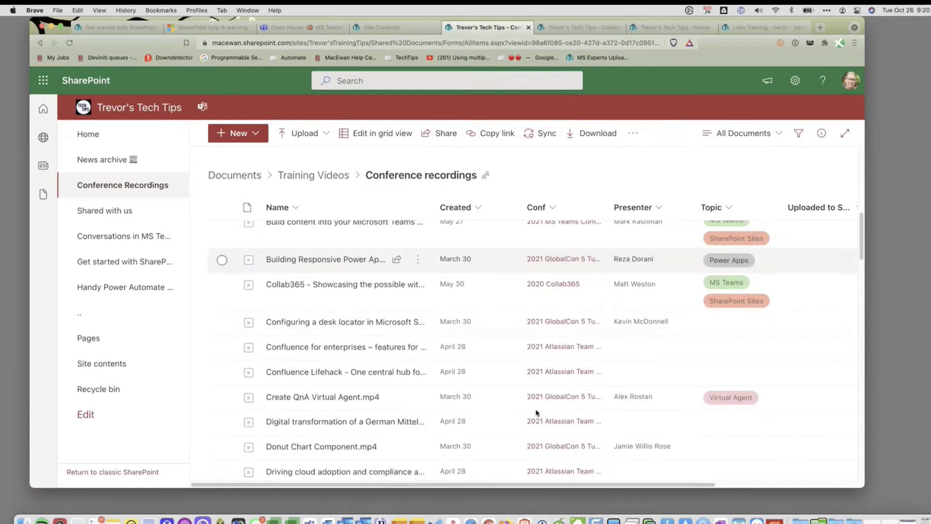
scroll(625, 385, up, 10)
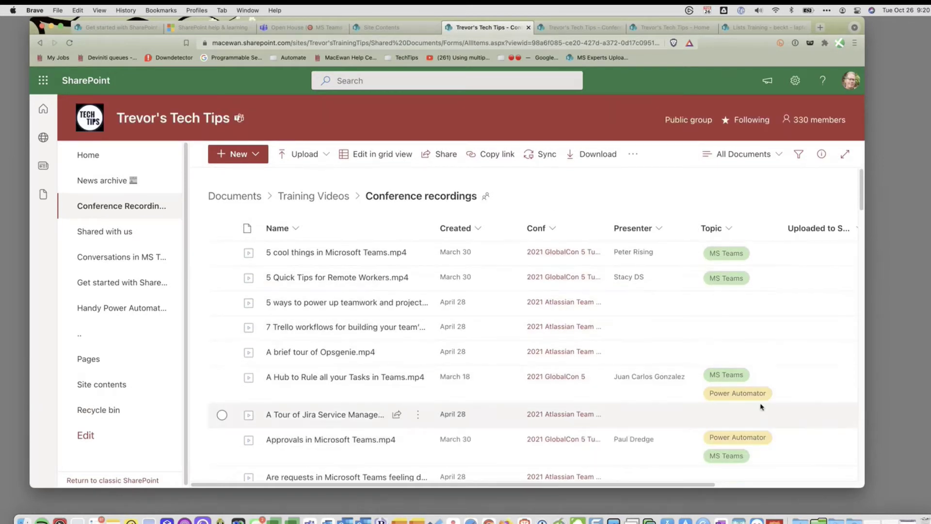
scroll(740, 395, down, 4)
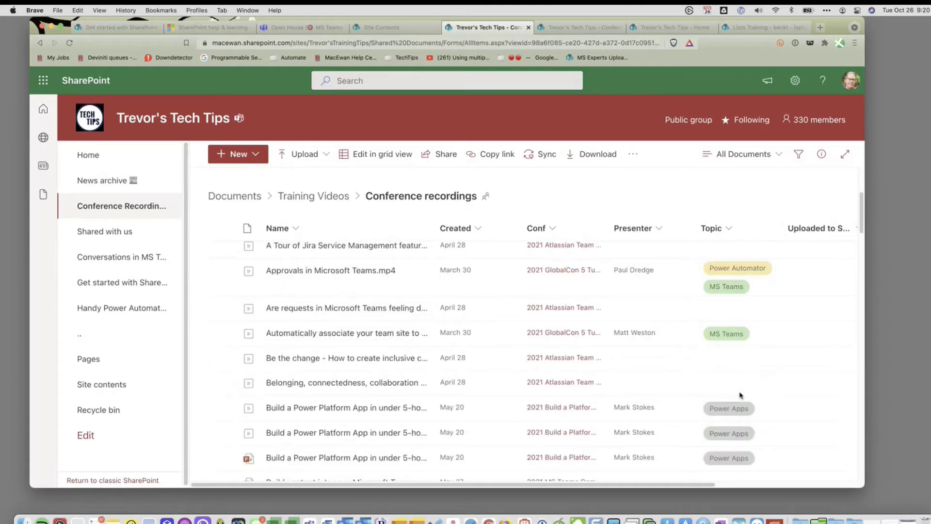
scroll(741, 395, down, 2)
scroll(741, 395, up, 5)
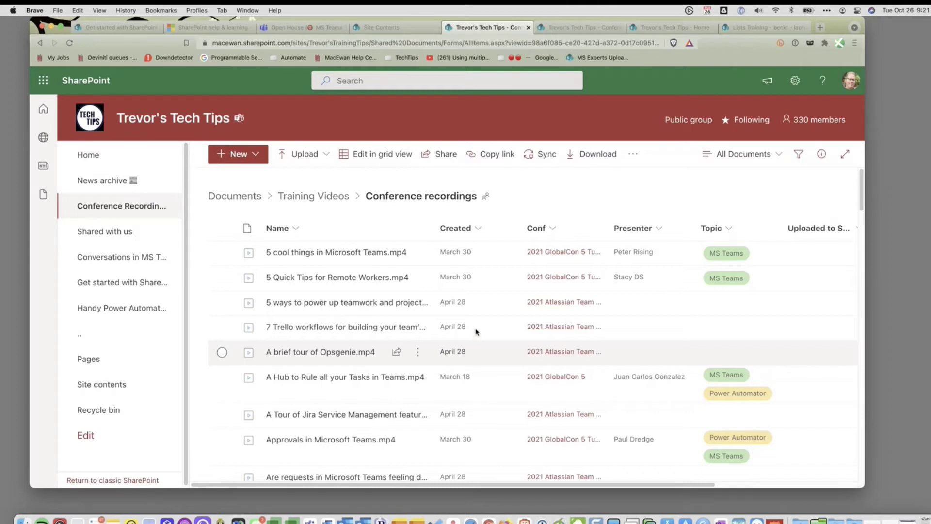
Step: Examine the column types that can be added and the Conference recordings view's show/hide column choices, and close them without changes
scroll(687, 485, right, 6)
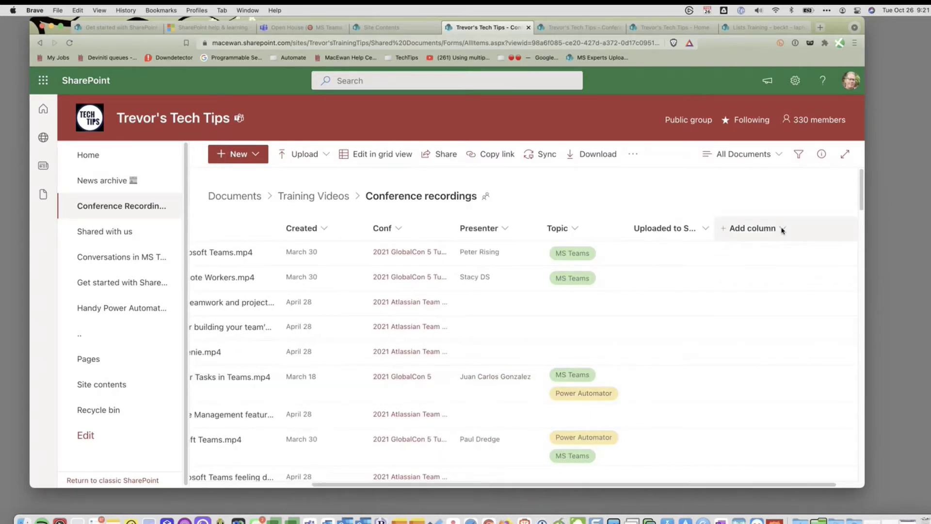
click(782, 231)
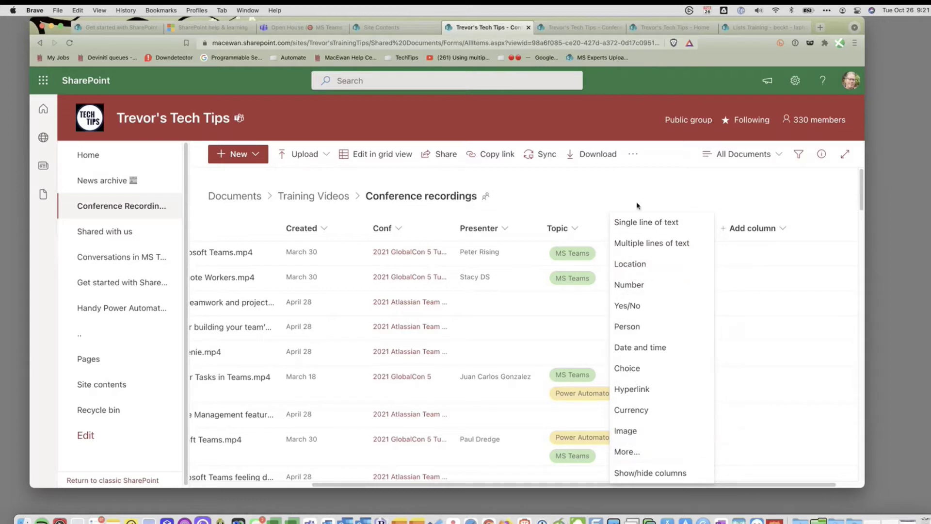
click(655, 476)
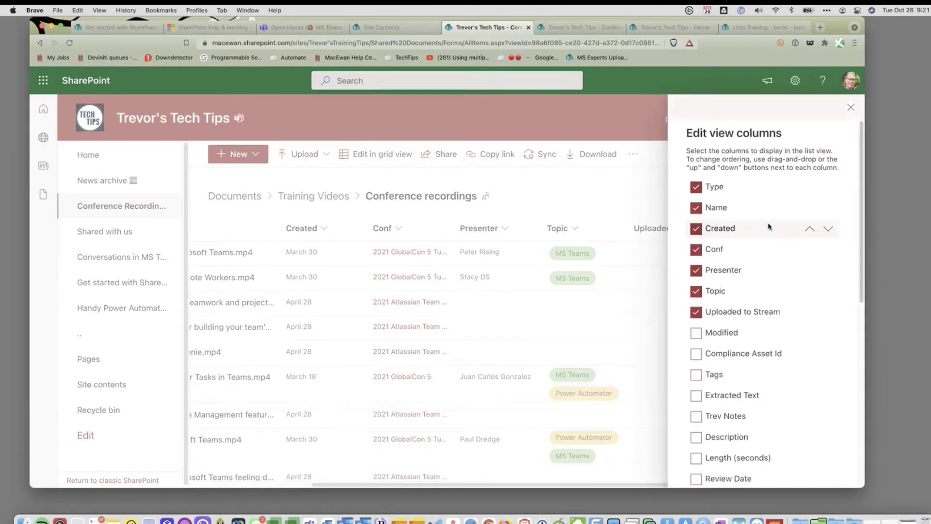
scroll(768, 267, down, 10)
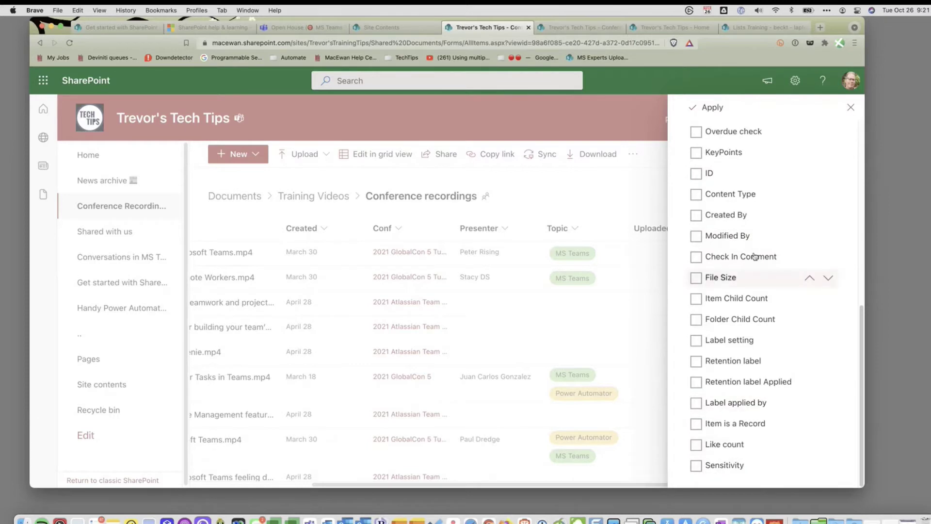
scroll(754, 249, up, 5)
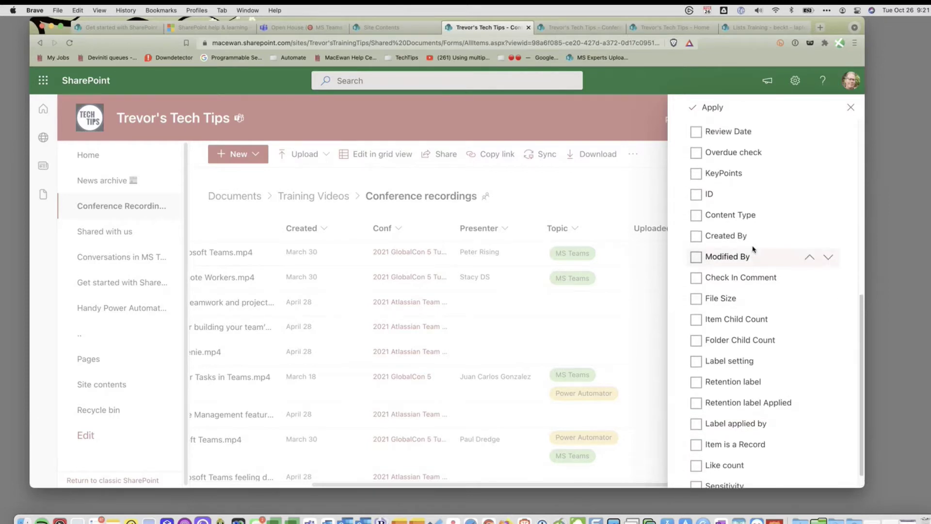
scroll(754, 252, up, 5)
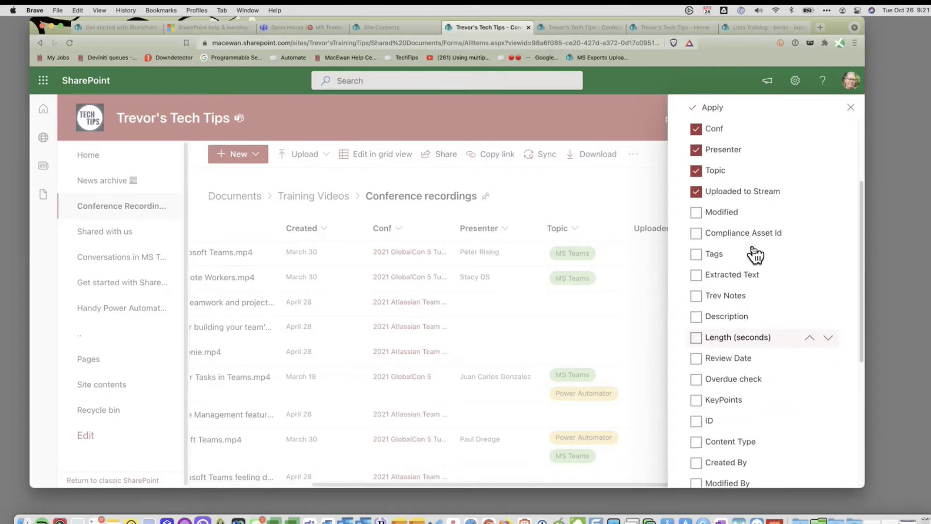
scroll(755, 252, up, 3)
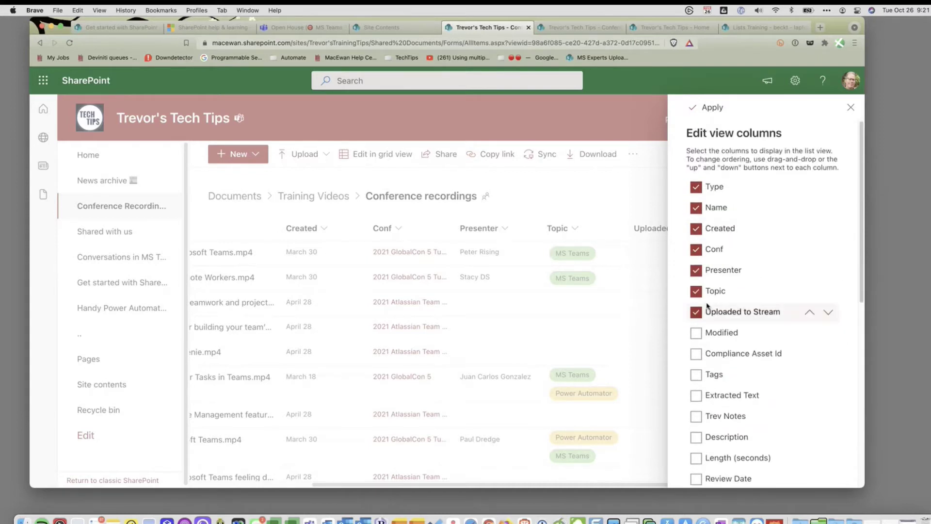
click(852, 108)
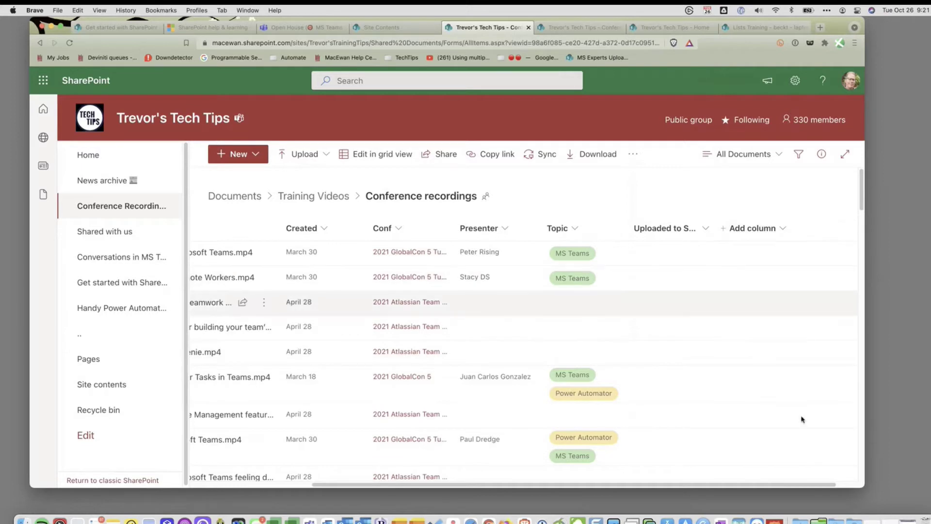
Step: Filter the Conference recordings by the Power Automator topic and look over the filtered videos
drag(463, 486, 357, 485)
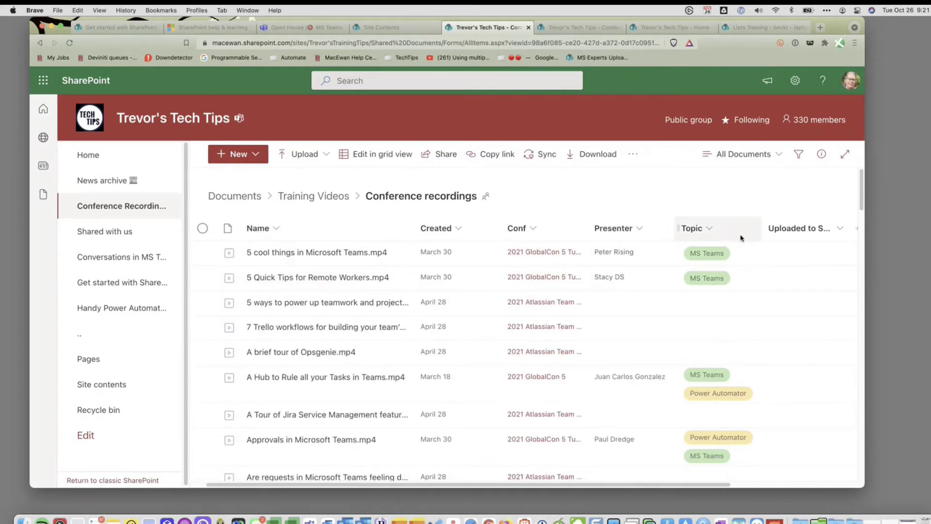
click(710, 231)
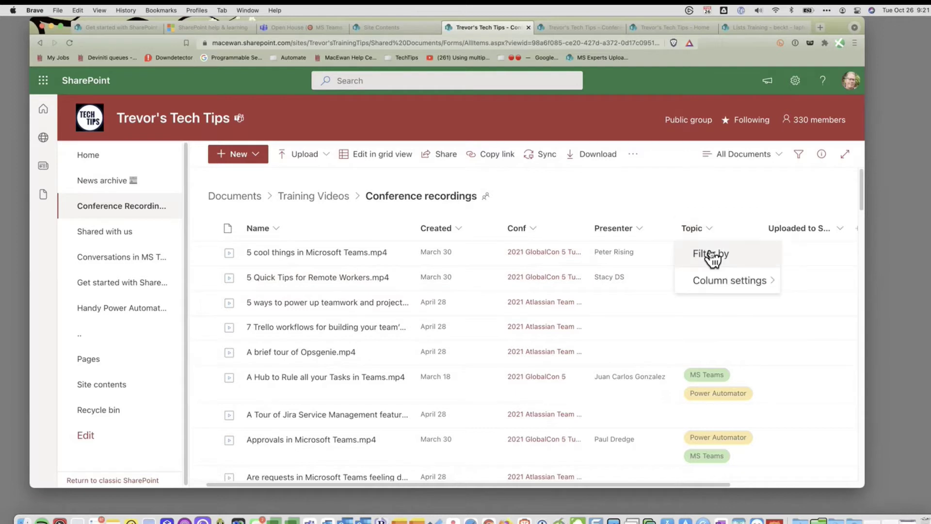
click(709, 252)
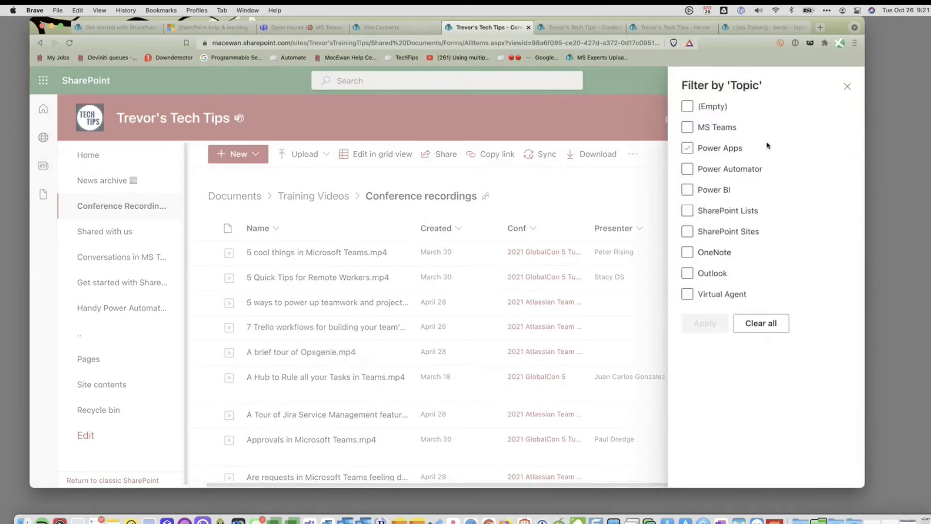
click(689, 170)
click(708, 324)
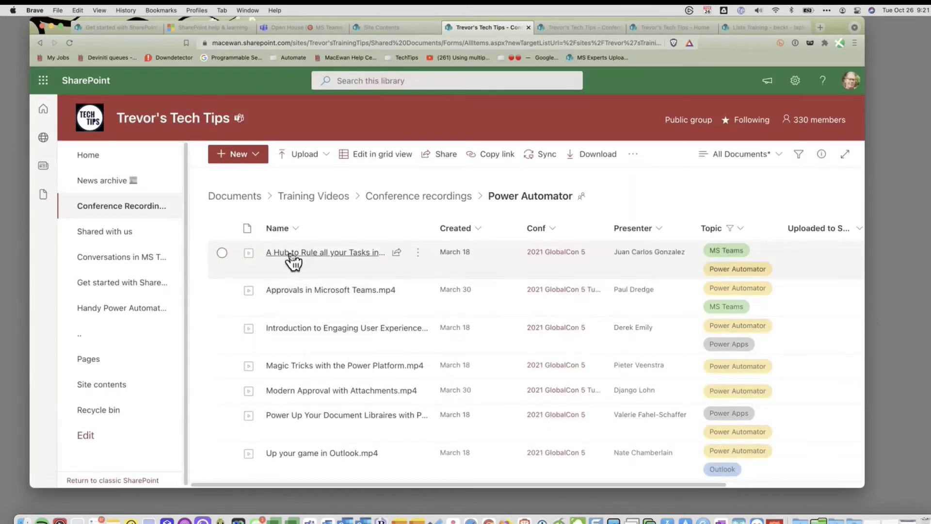
mouse_move(293, 258)
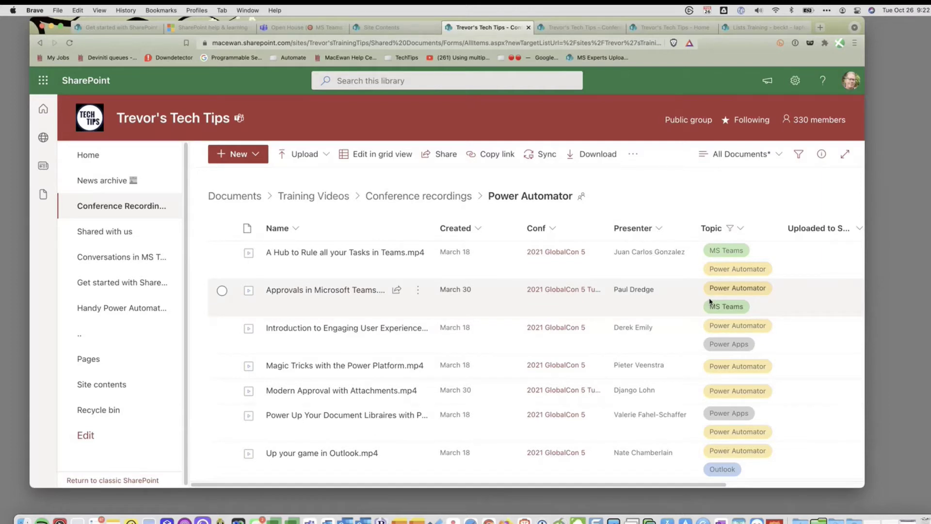
mouse_move(324, 259)
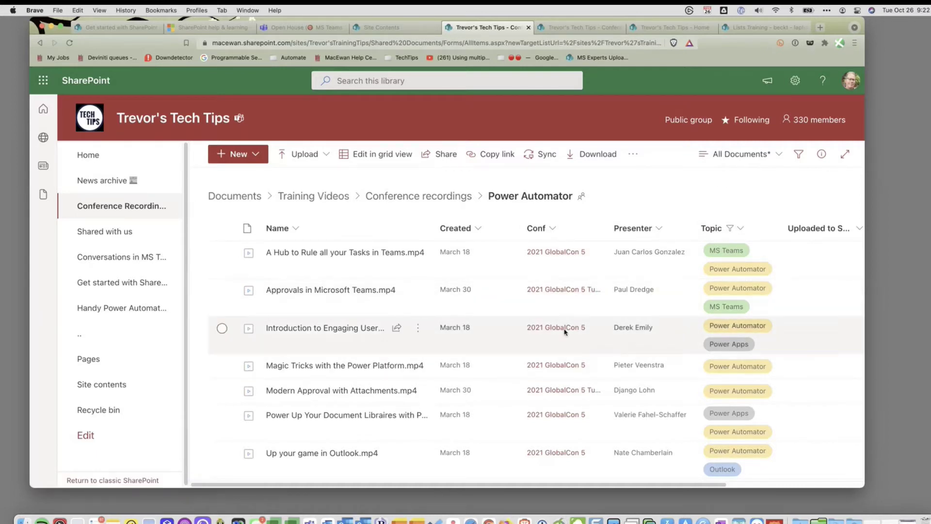
Step: Sort the recordings by Conf in ascending order, and clear the Topic filter to look through the full list
click(552, 231)
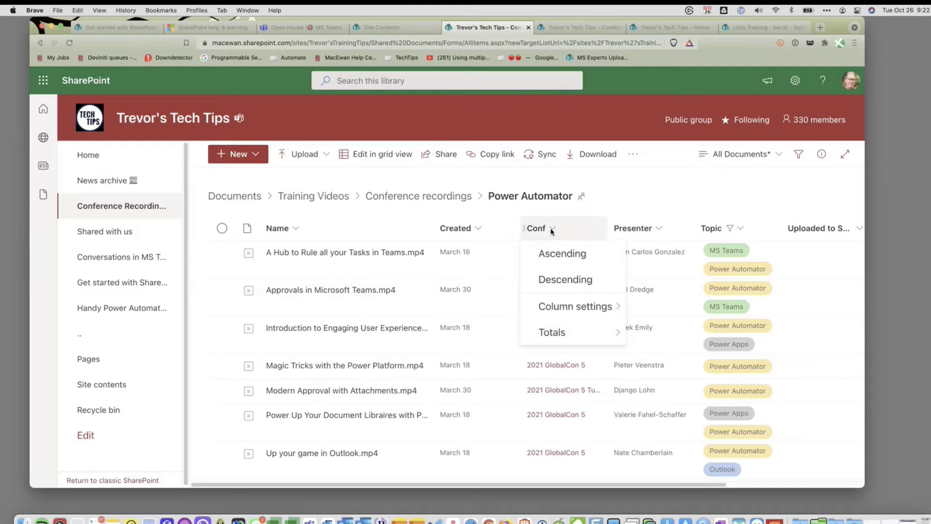
click(560, 259)
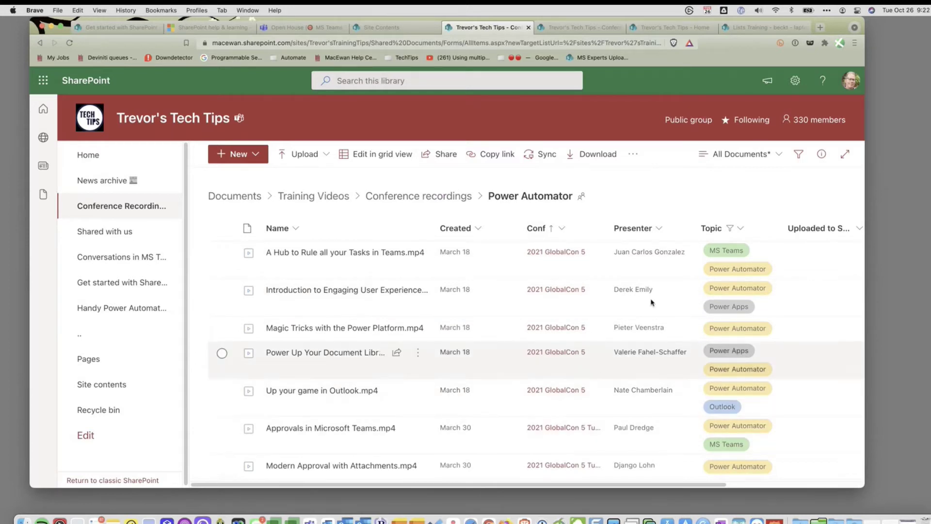
click(739, 228)
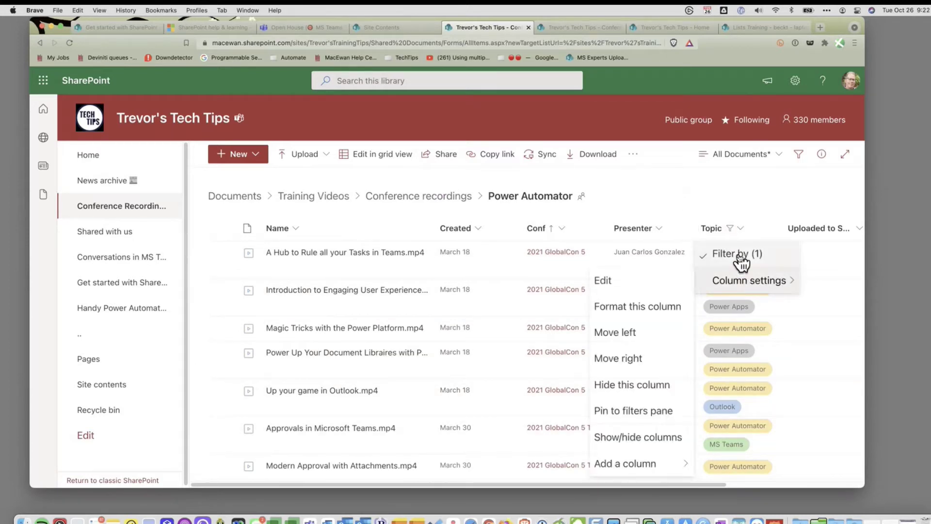
click(739, 254)
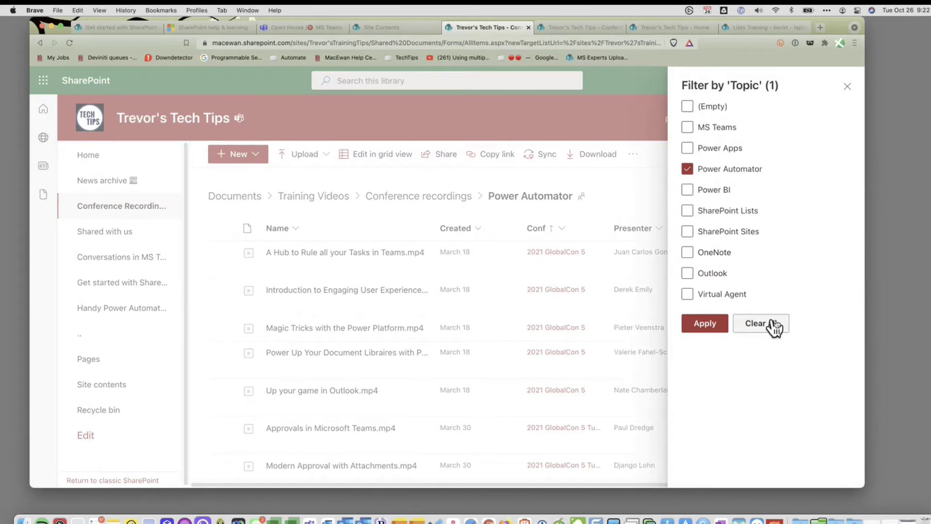
click(776, 327)
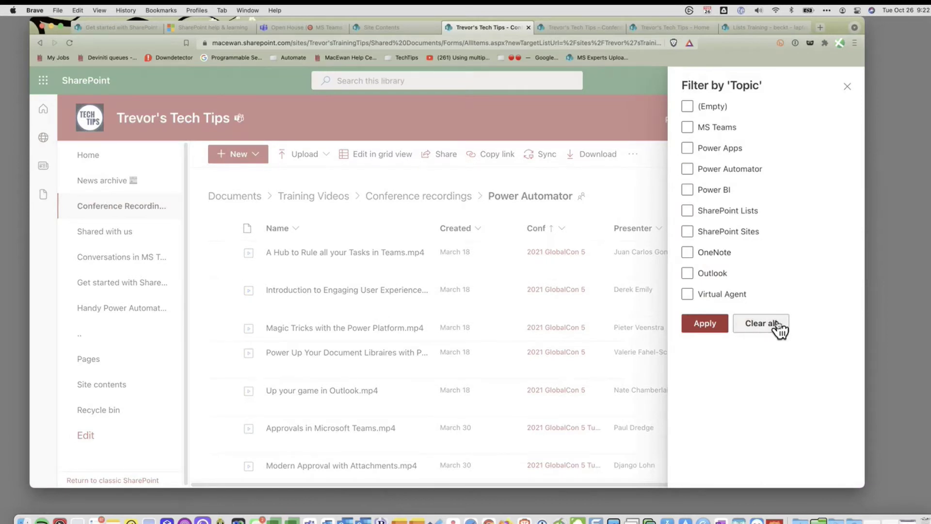
click(711, 330)
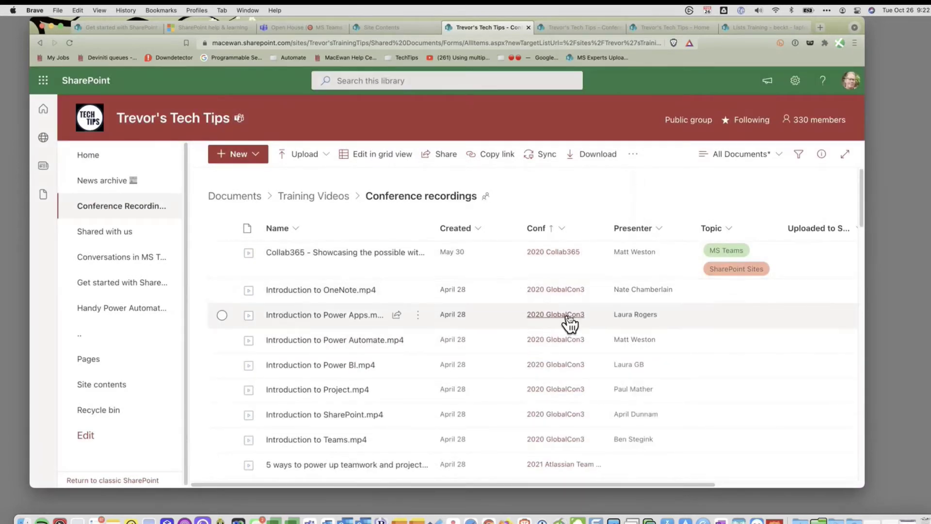
scroll(577, 357, down, 4)
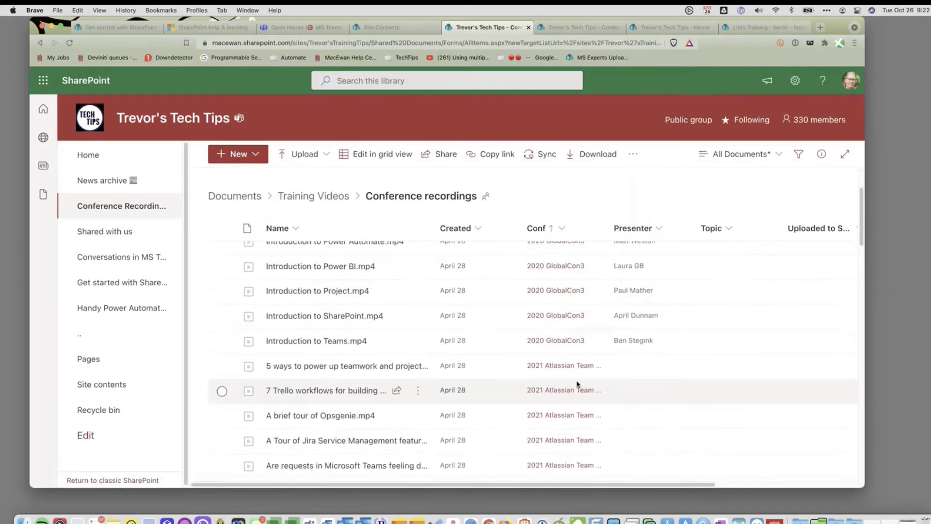
scroll(577, 383, down, 10)
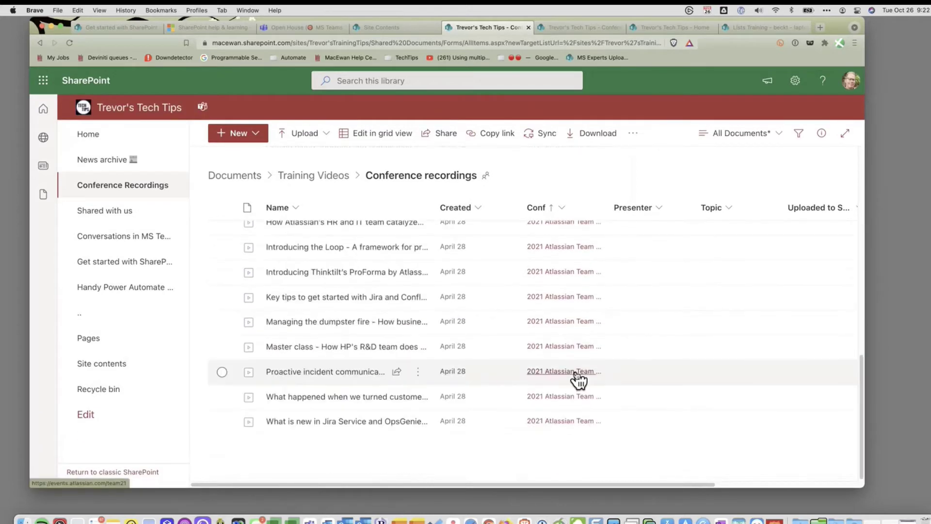
scroll(578, 380, up, 10)
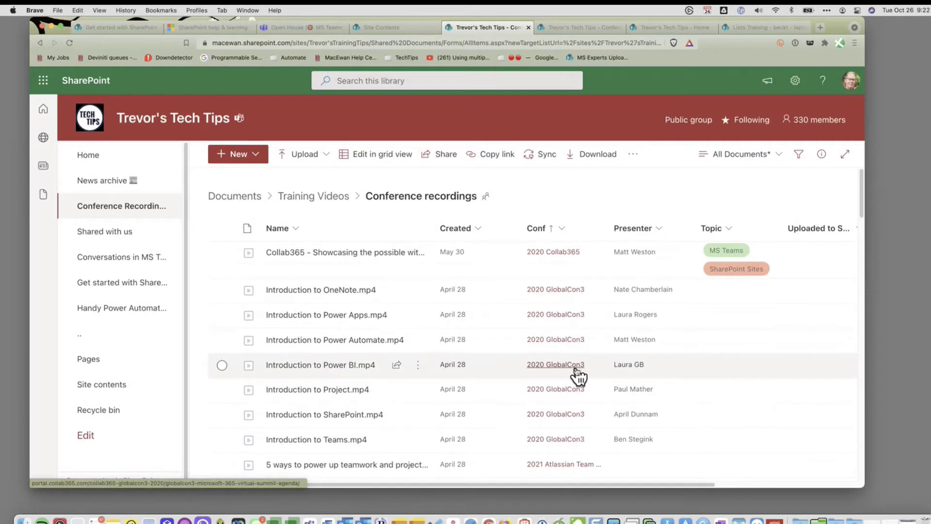
Step: Switch the library to the Conference List - Grouped view and look through the videos in the 2020 GlobalCon3 group
click(770, 156)
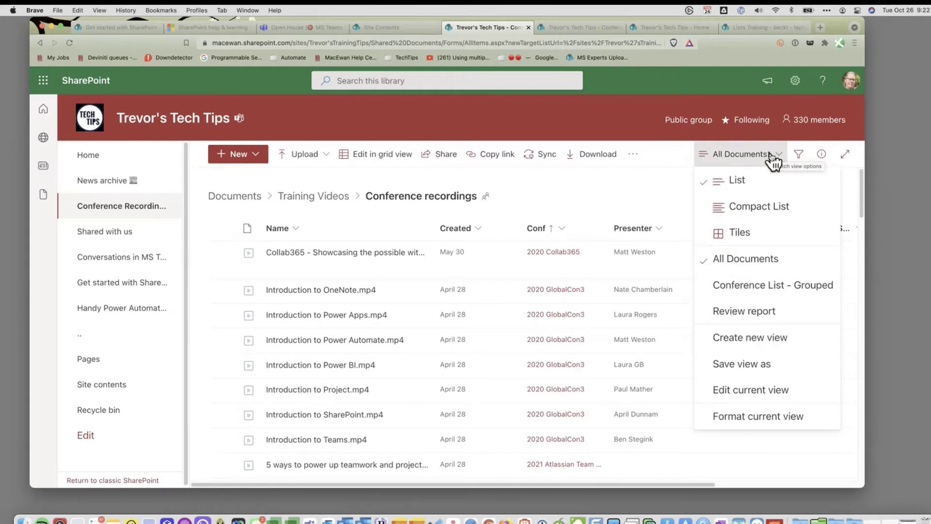
click(788, 290)
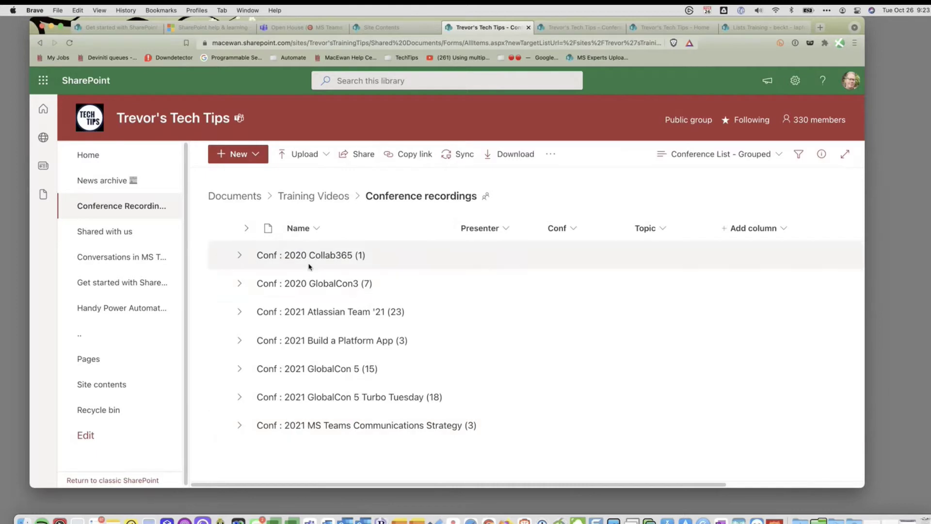
click(240, 283)
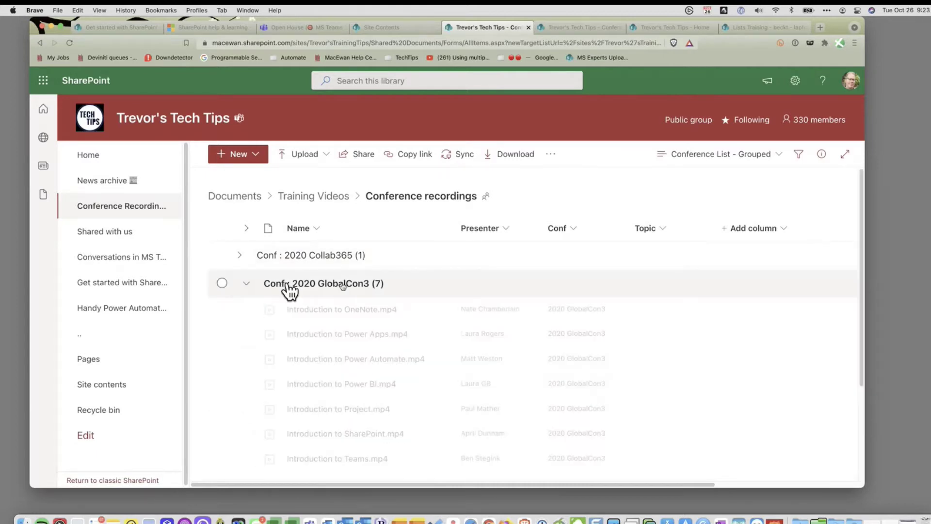
scroll(436, 285, down, 3)
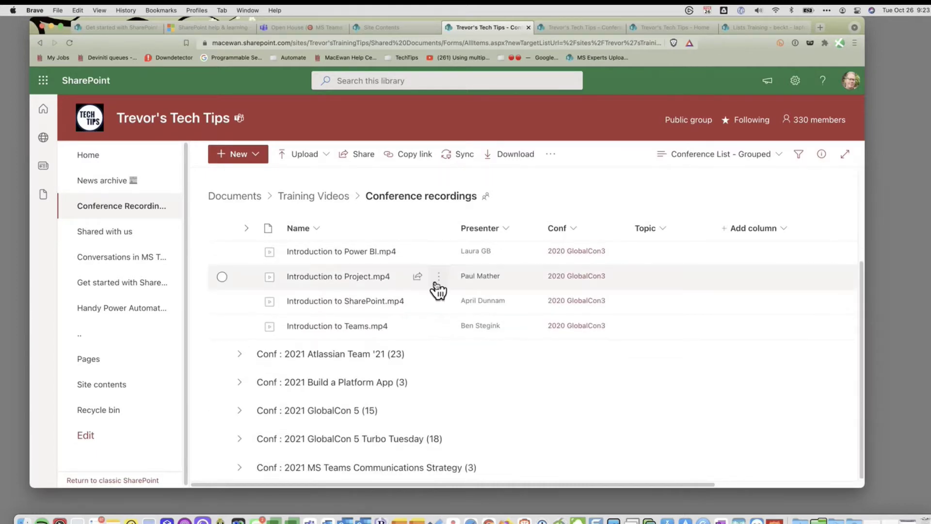
scroll(436, 281, up, 3)
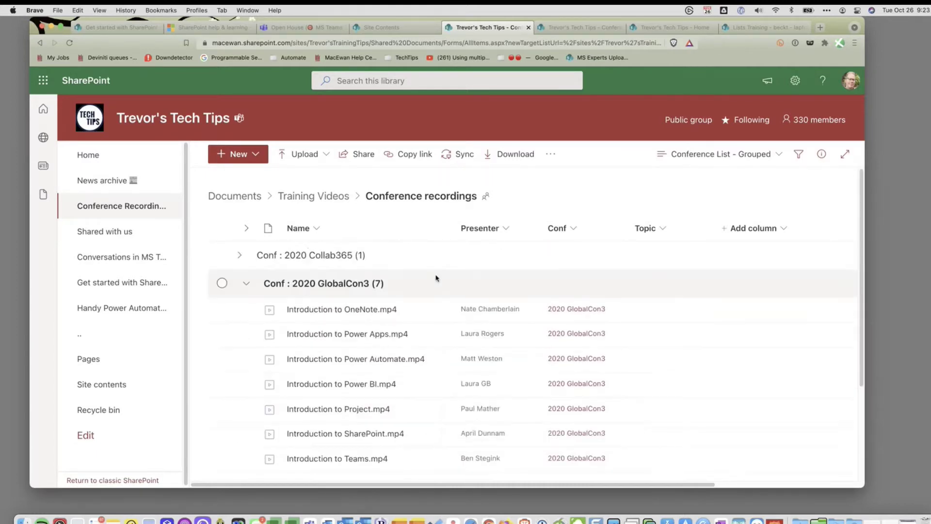
click(247, 283)
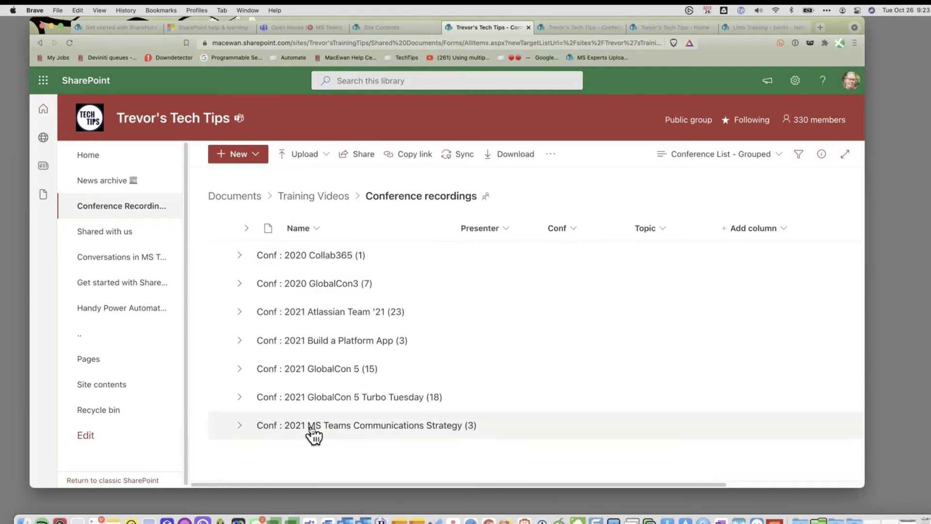
Step: Expand the 2021 GlobalCon 5 Turbo Tuesday group, look through its videos and topics, and collapse it again
click(240, 396)
scroll(359, 313, down, 5)
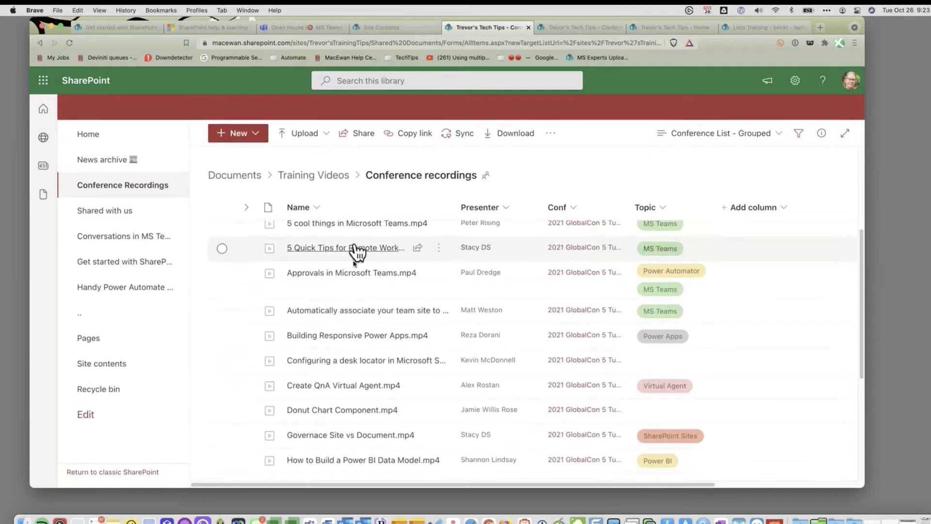
scroll(335, 432, down, 3)
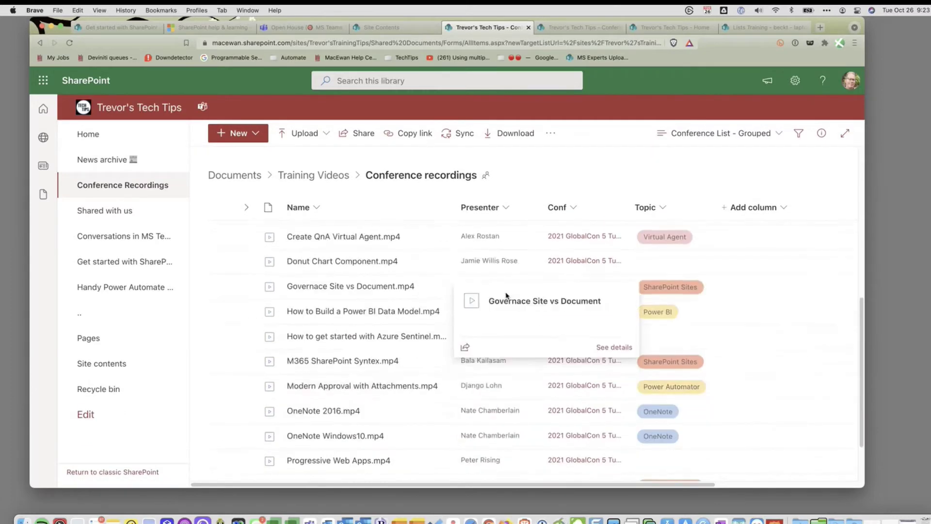
scroll(506, 295, up, 10)
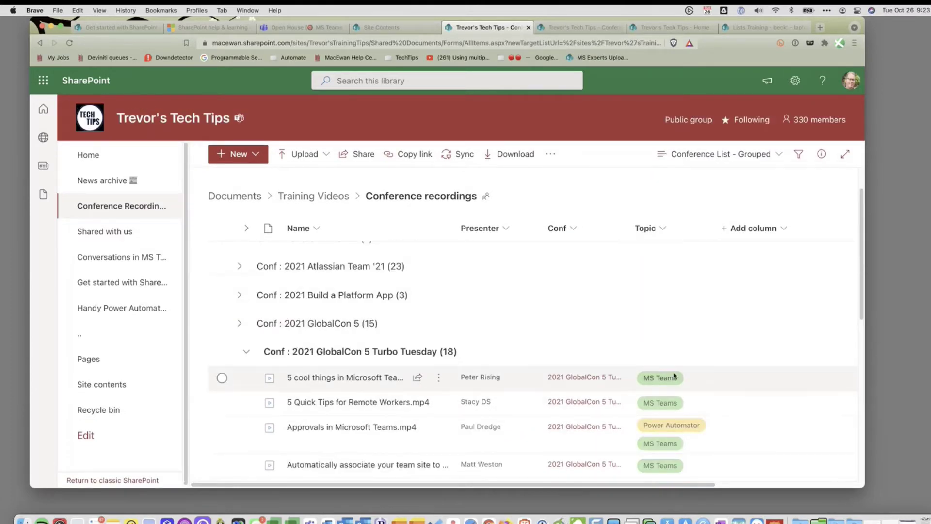
click(246, 352)
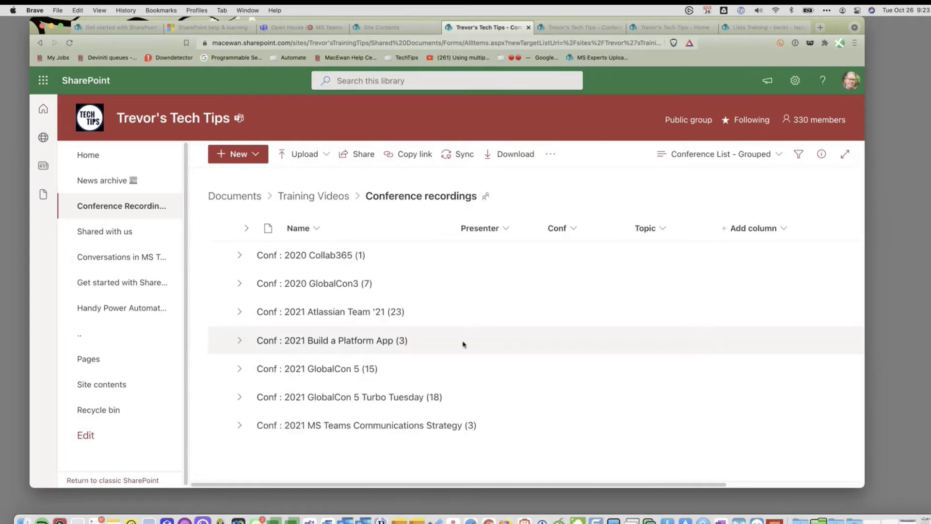
Step: Switch the Conference recordings library to the Review report view
click(778, 156)
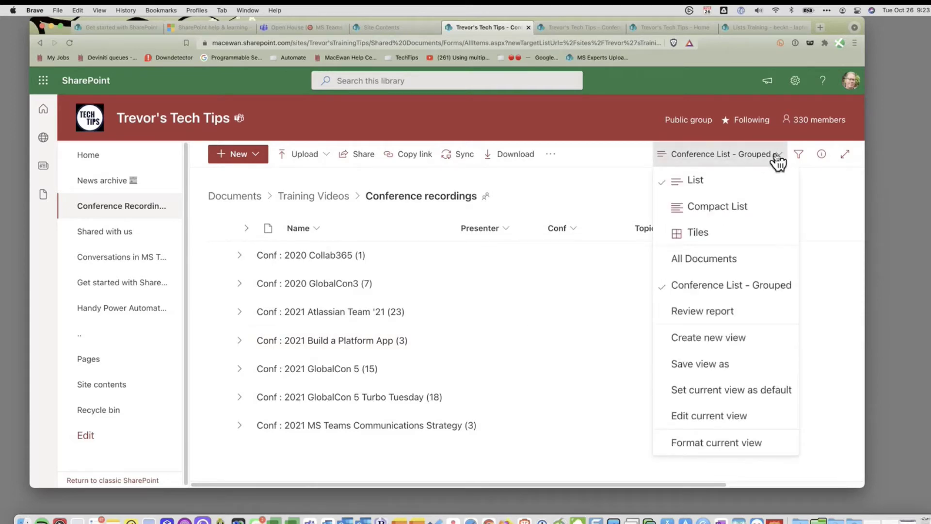
click(718, 317)
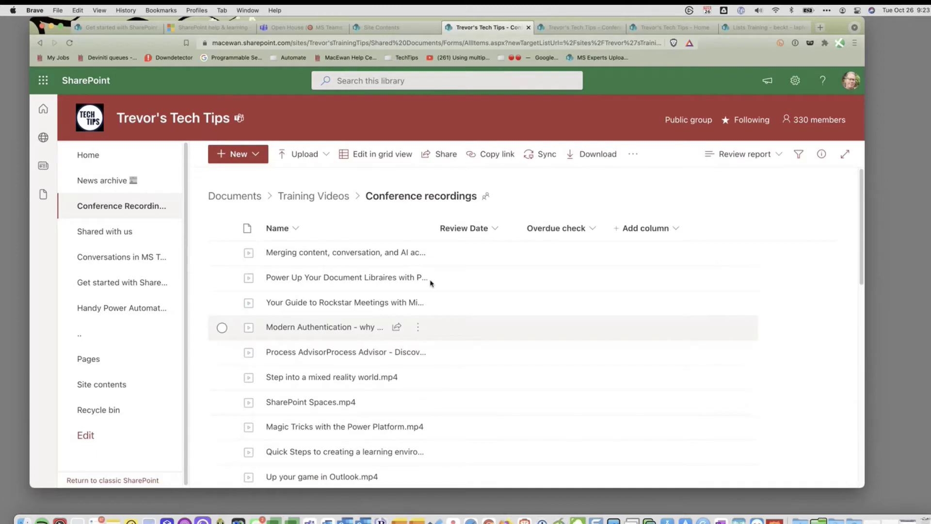
Step: Look through the conference recordings in the Review report view, with its Review Date and Overdue check columns
scroll(410, 291, down, 1)
scroll(592, 244, up, 1)
scroll(644, 246, down, 10)
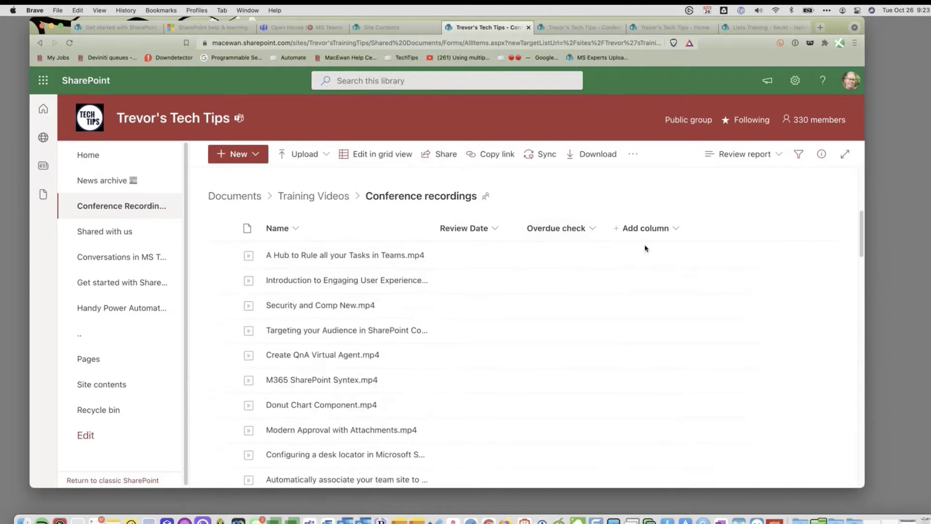
scroll(644, 248, up, 15)
scroll(644, 248, up, 2)
scroll(537, 343, down, 10)
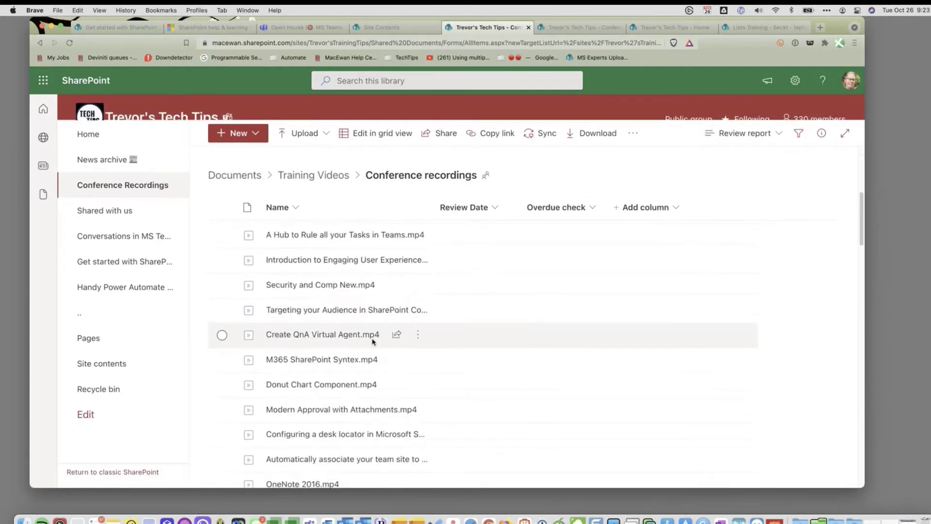
scroll(409, 332, up, 10)
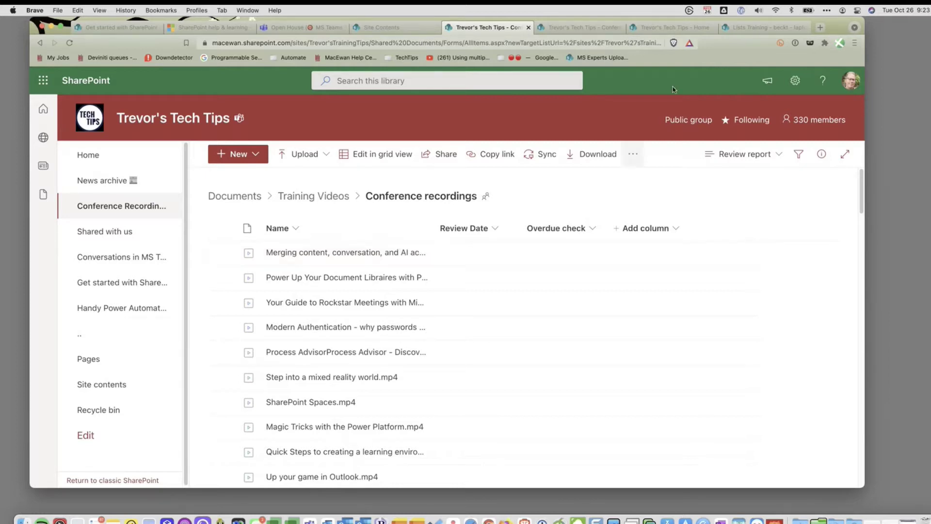
Step: Switch the library back to the Conference List - Grouped view and show the available view options
click(764, 155)
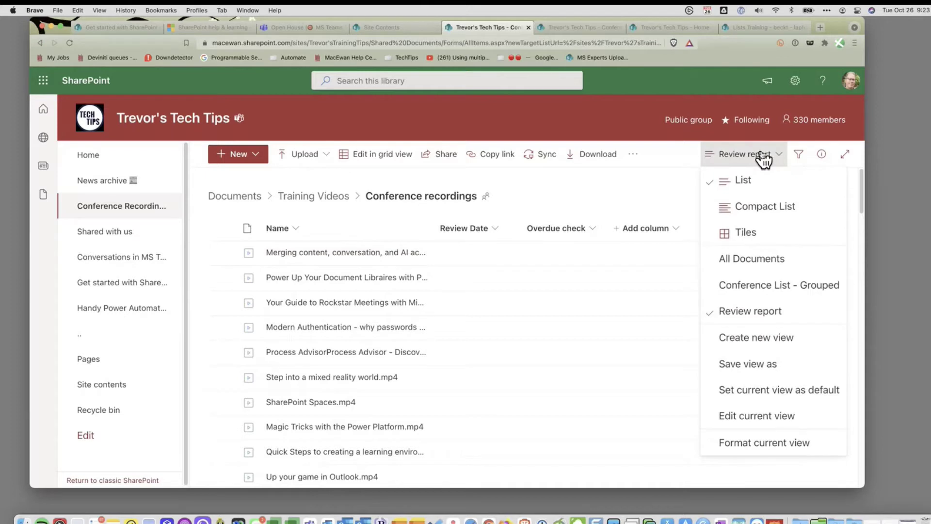
click(761, 285)
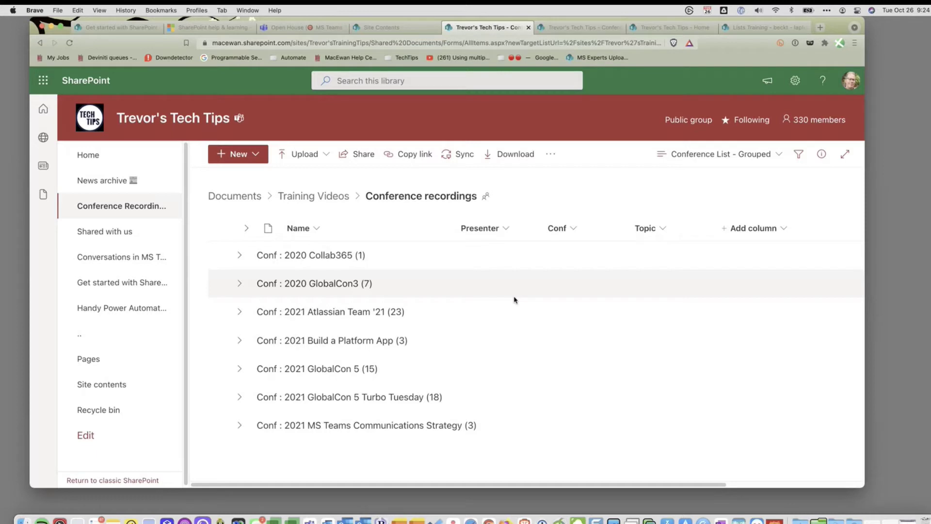
click(757, 156)
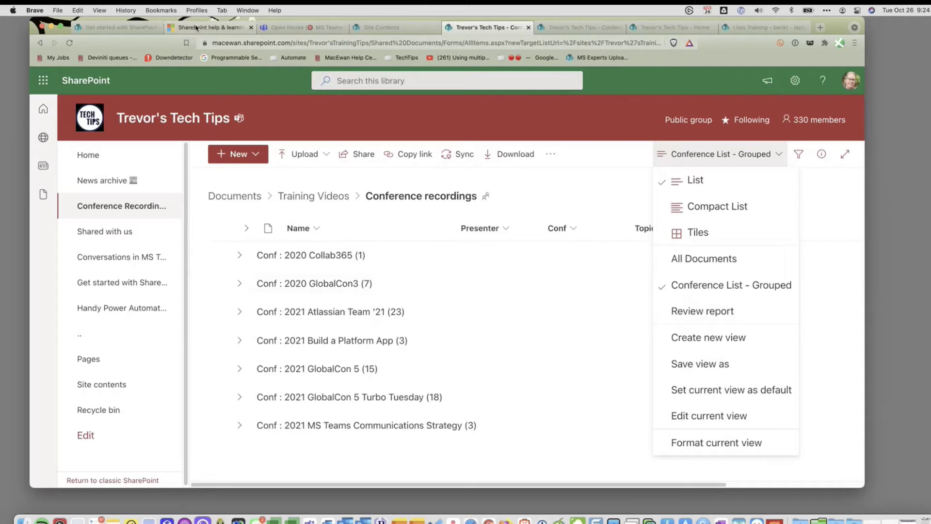
Step: Look over the SharePoint help & learning page and its topic categories, and return to the Conference recordings library
click(211, 27)
scroll(611, 227, down, 5)
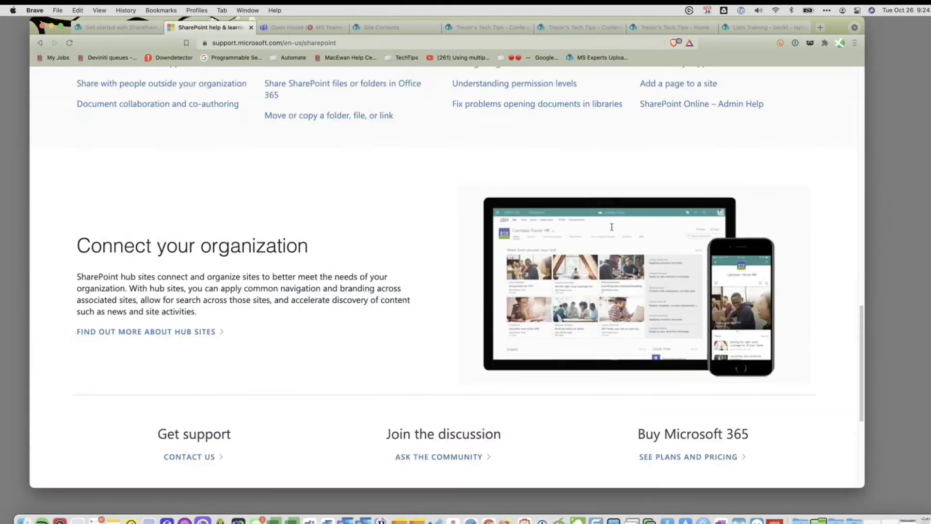
scroll(611, 225, up, 15)
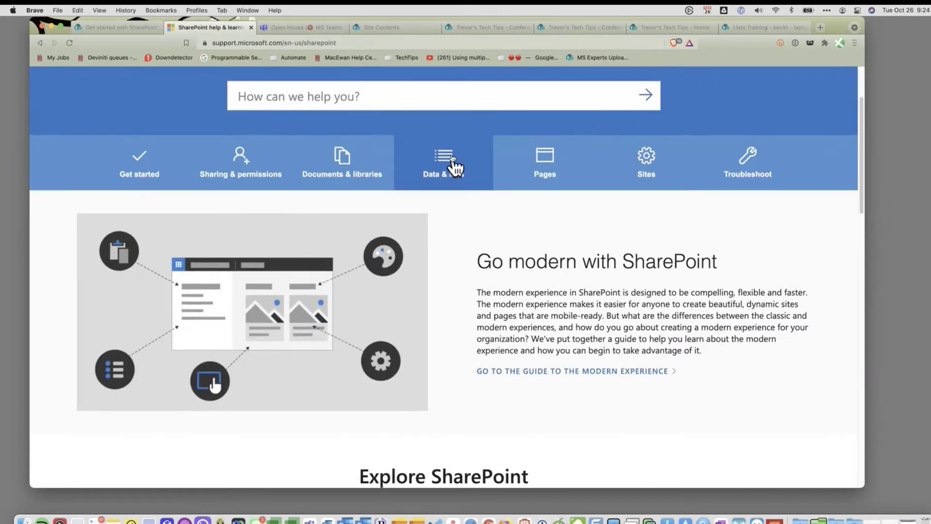
click(485, 27)
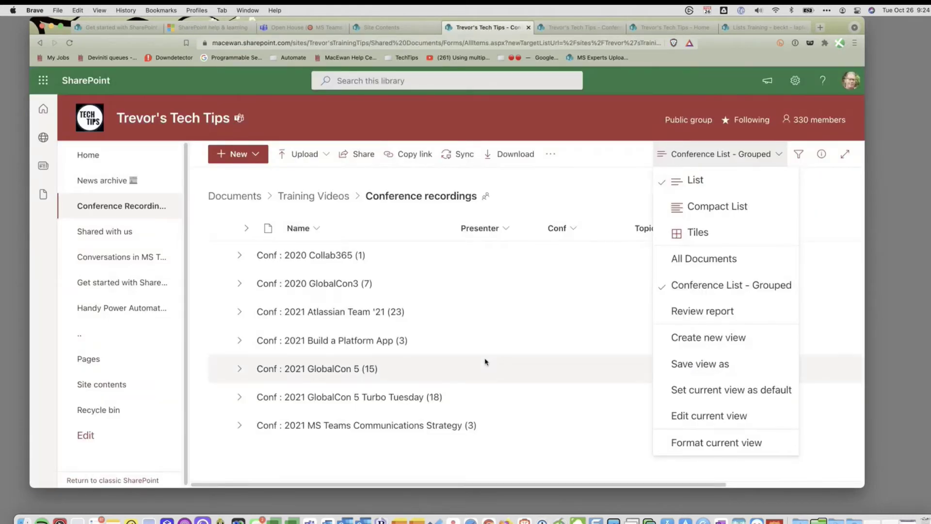
click(553, 192)
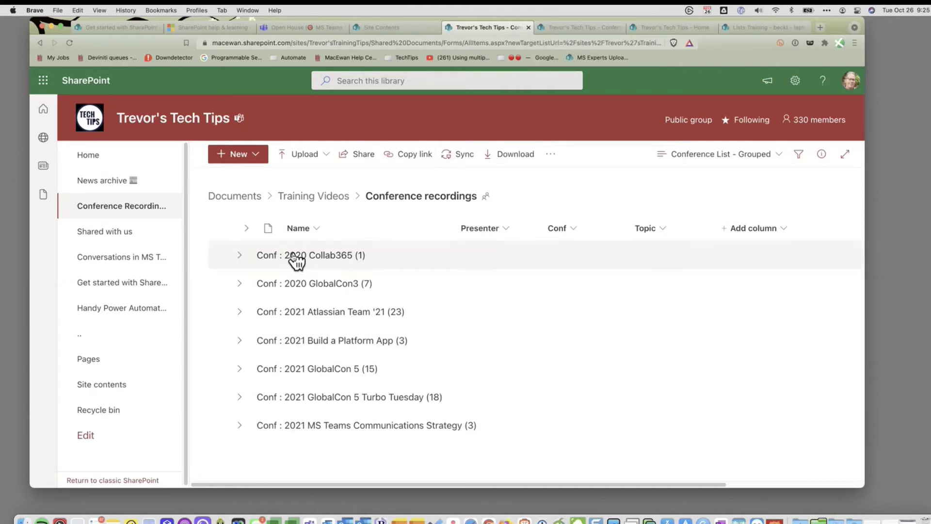
Step: Expand the 2020 GlobalCon3 group and look through its introduction videos
click(240, 285)
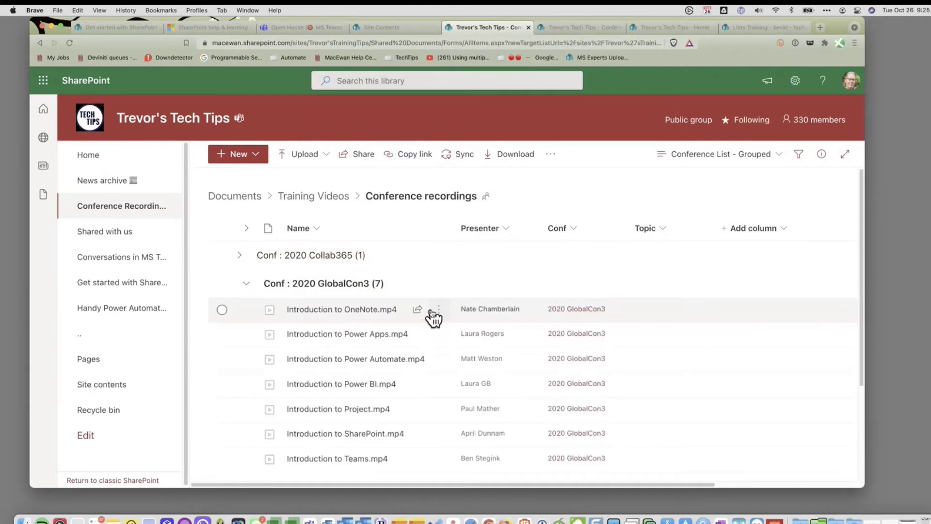
mouse_move(427, 315)
scroll(433, 318, down, 3)
scroll(386, 310, down, 2)
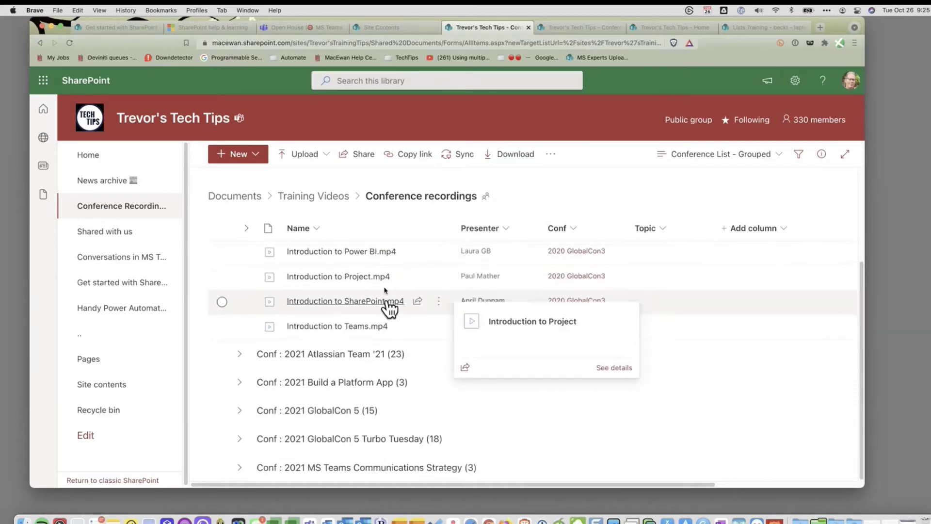
Step: Try to create a Request sign-off flow for Introduction to Teams.mp4, and close the flow setup
mouse_move(440, 333)
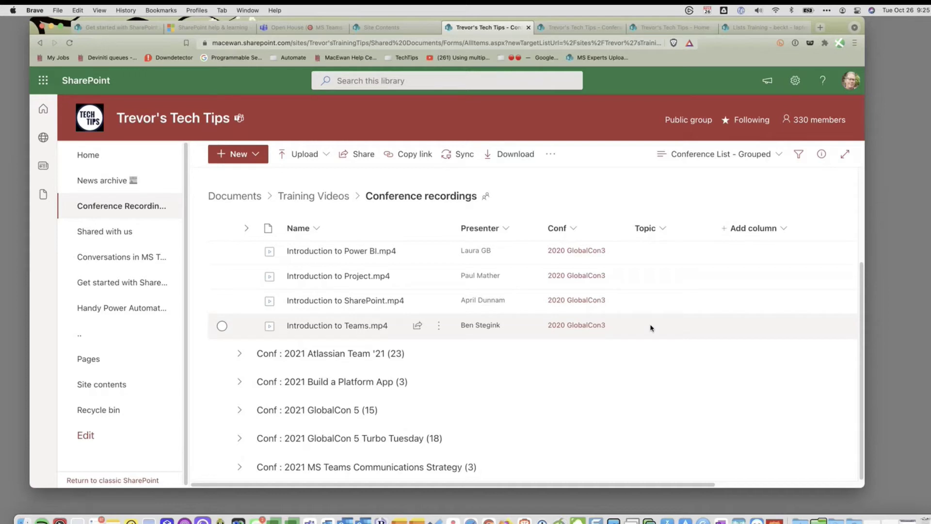
click(439, 329)
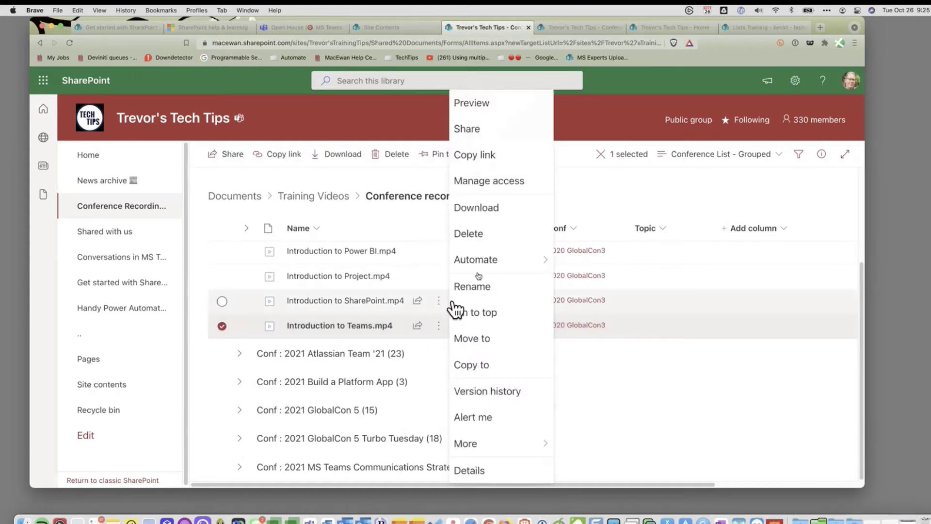
mouse_move(510, 450)
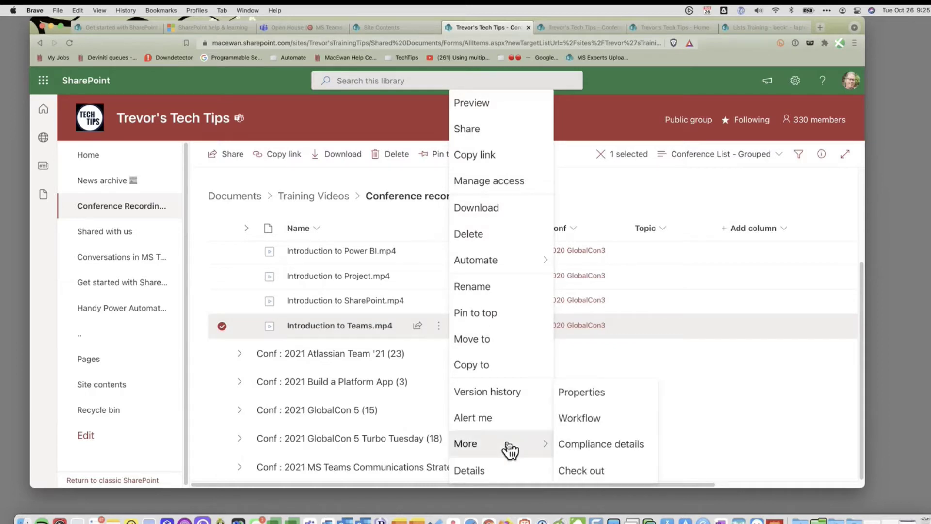
mouse_move(474, 262)
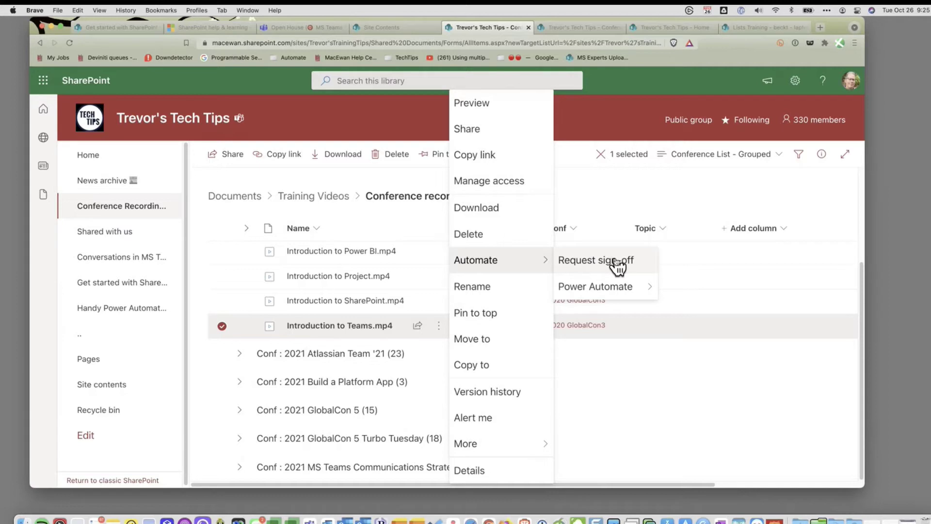
click(616, 262)
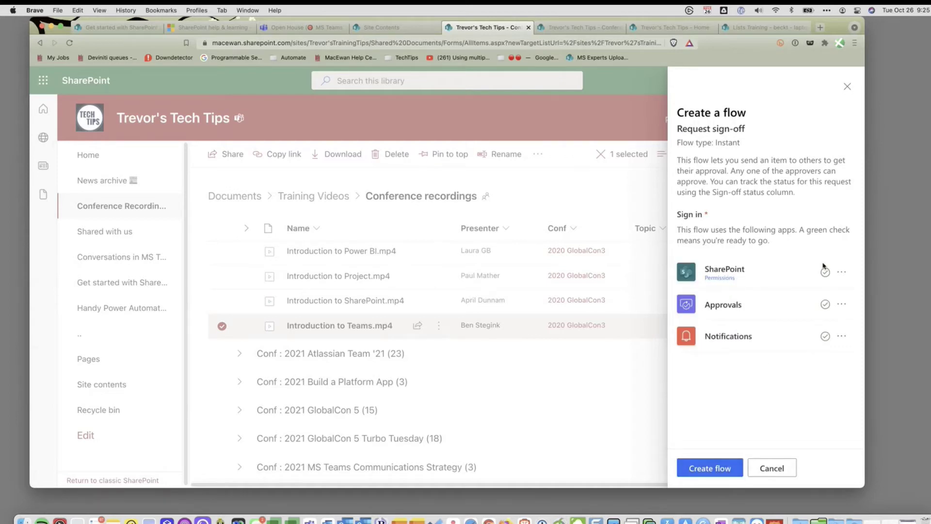
click(707, 471)
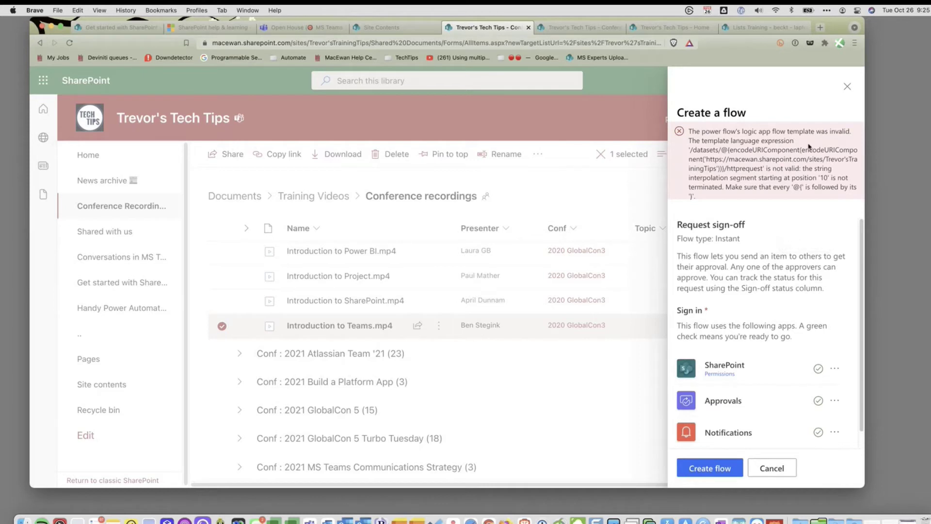
click(853, 93)
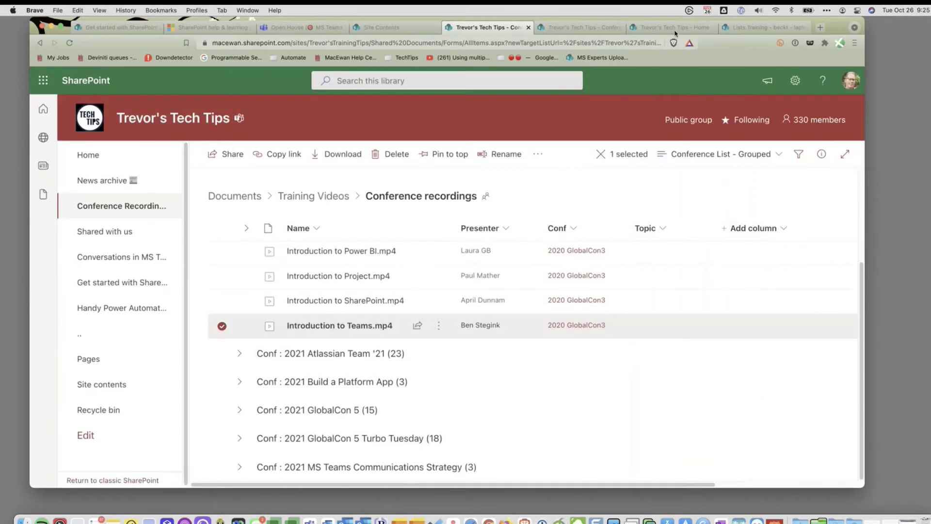
Step: Open the laptop sign out list of the Lists Training site and create a Request sign-off flow from item Bob_12345
click(759, 27)
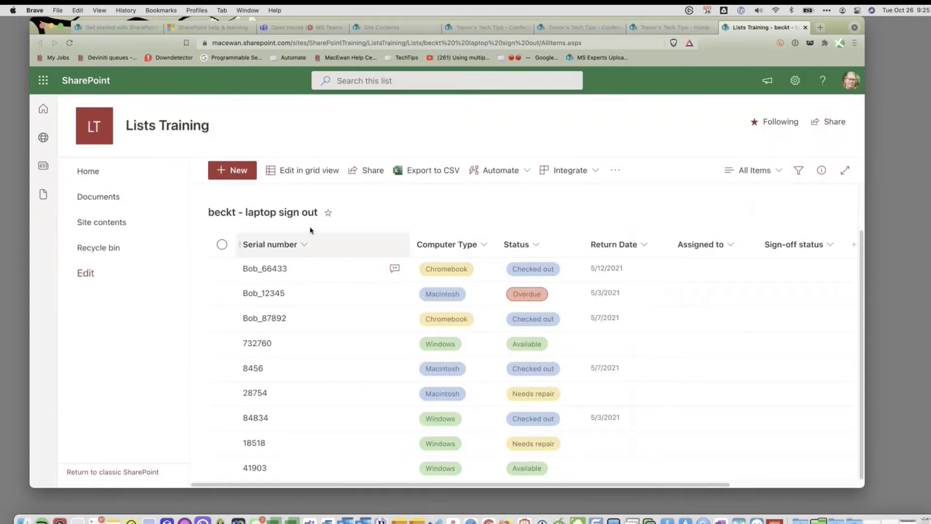
click(355, 296)
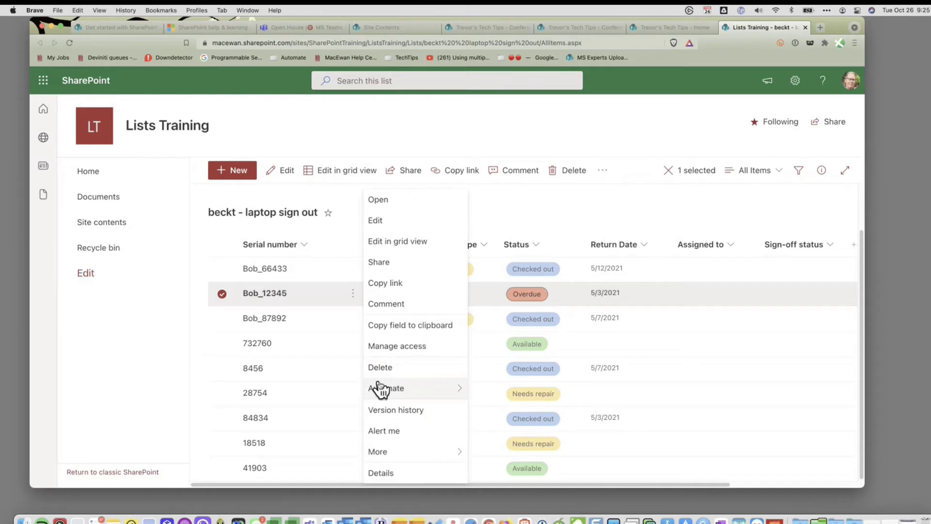
mouse_move(381, 388)
click(512, 387)
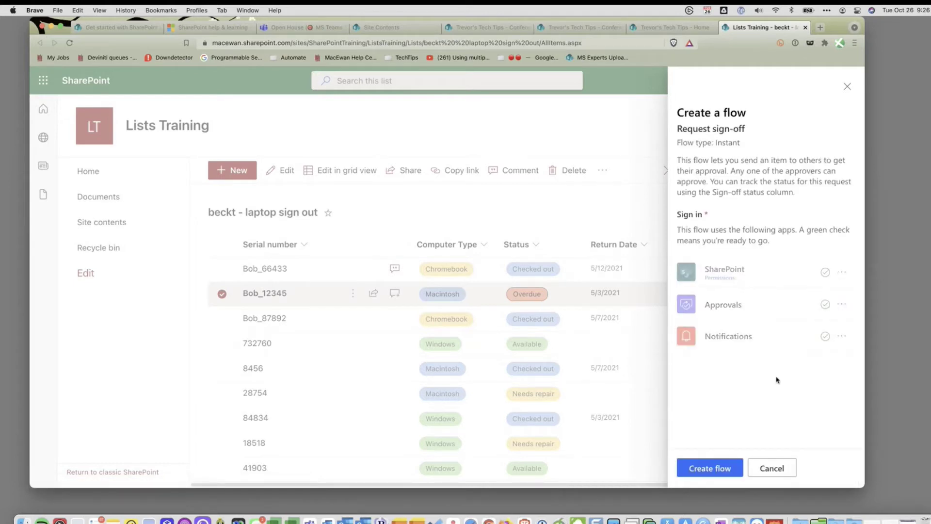
click(712, 470)
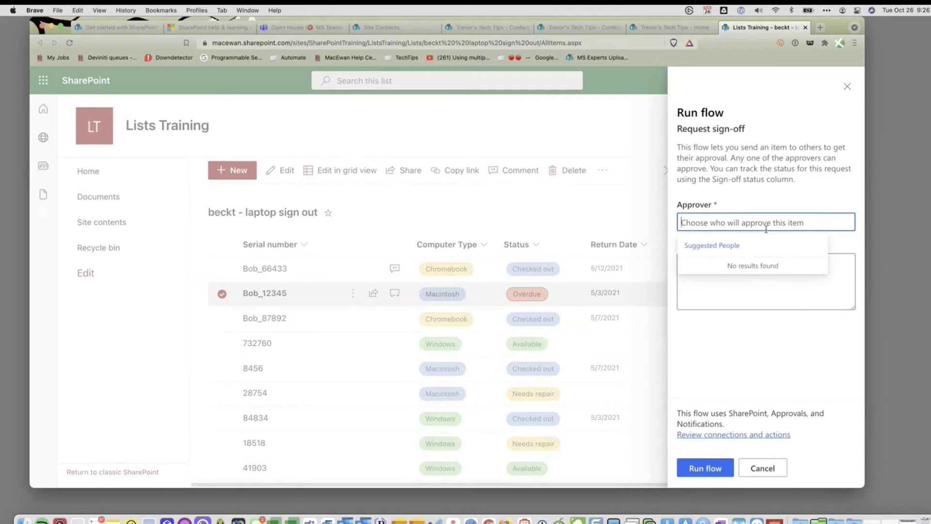
Step: Run the sign-off flow with the approver's name and the message "Please approve so we can move forward", and refresh the list
text(trevo)
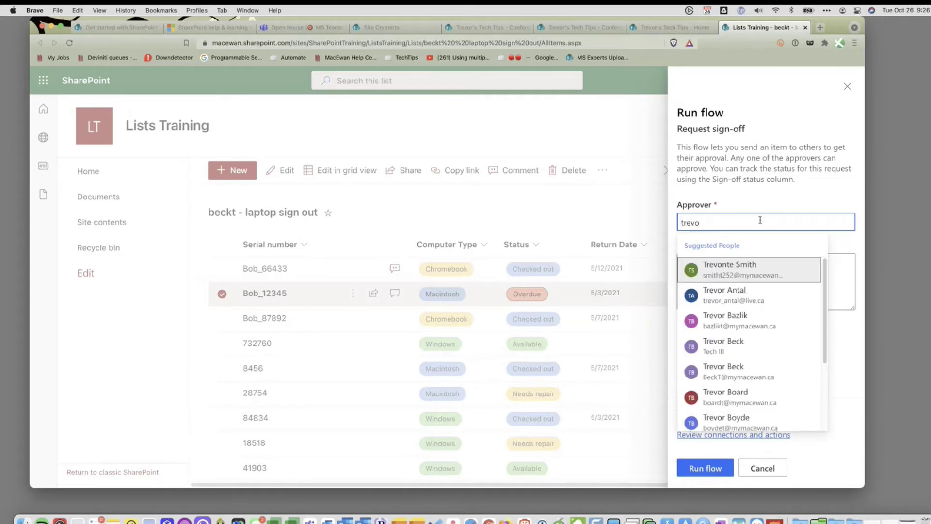
click(730, 352)
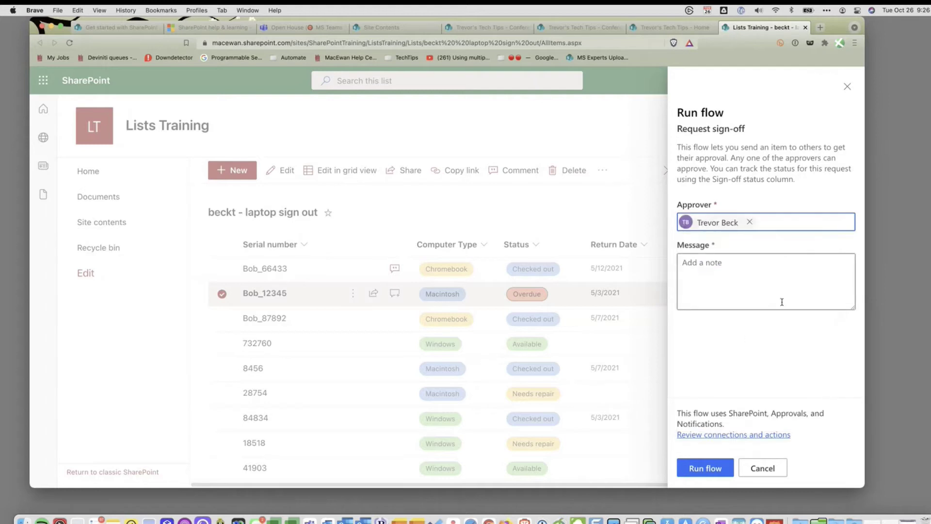
click(775, 285)
text(Please )
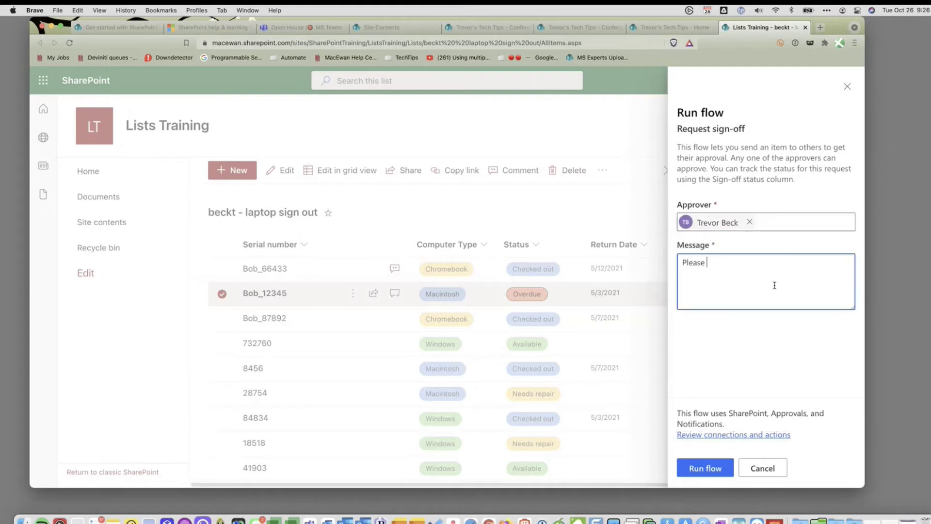
text(approve so we can move forward)
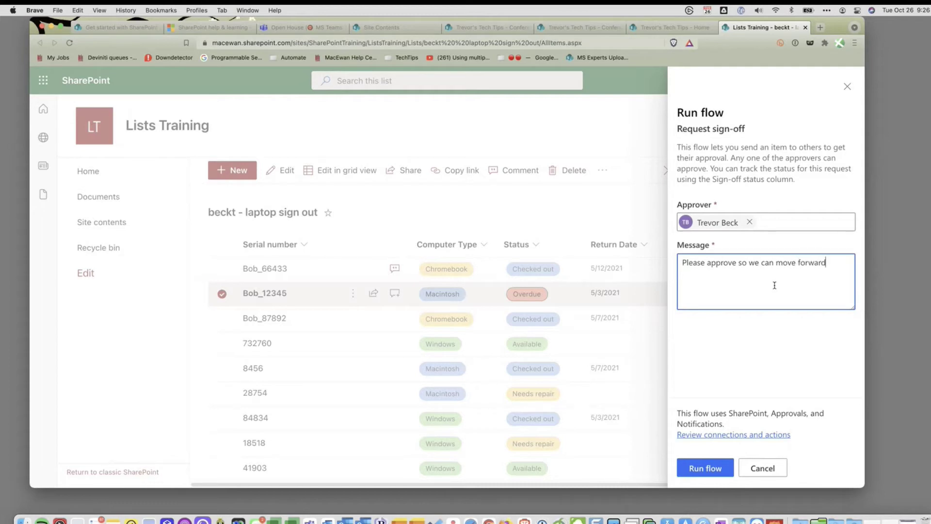
click(712, 469)
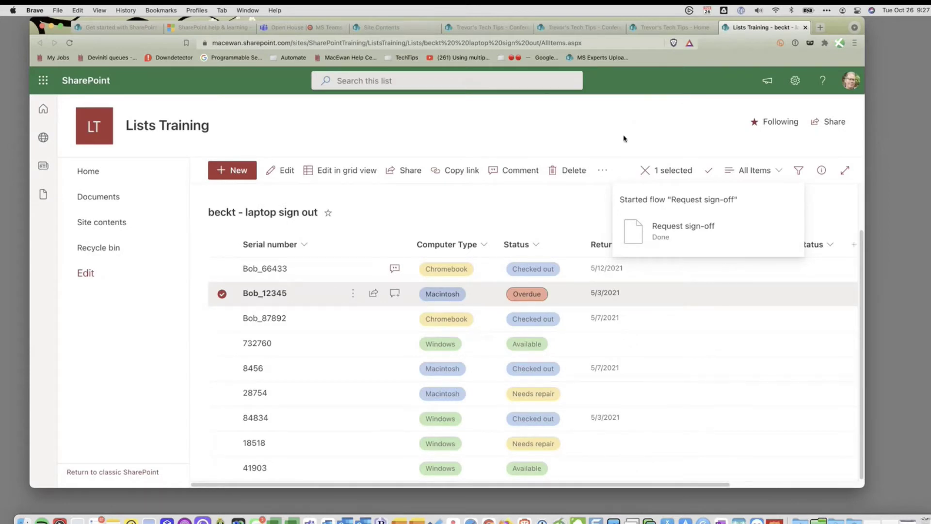
click(843, 213)
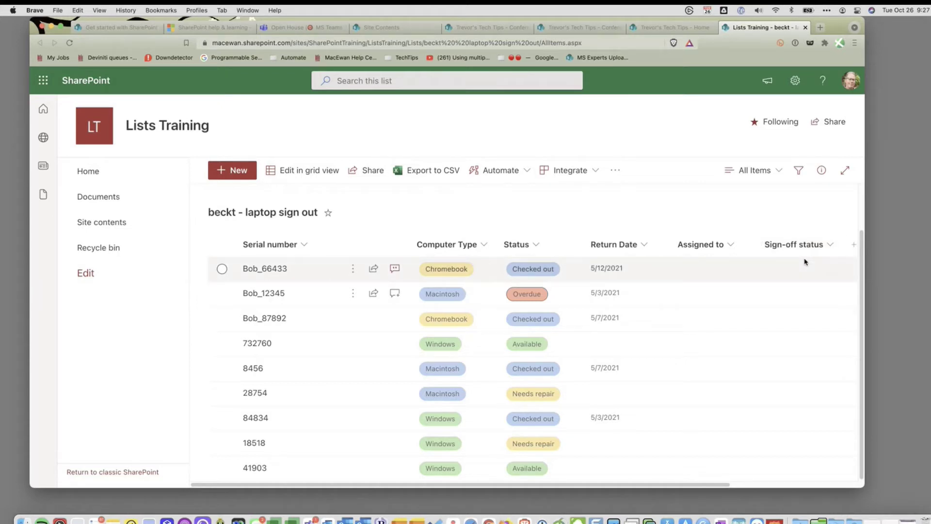
key(super+r)
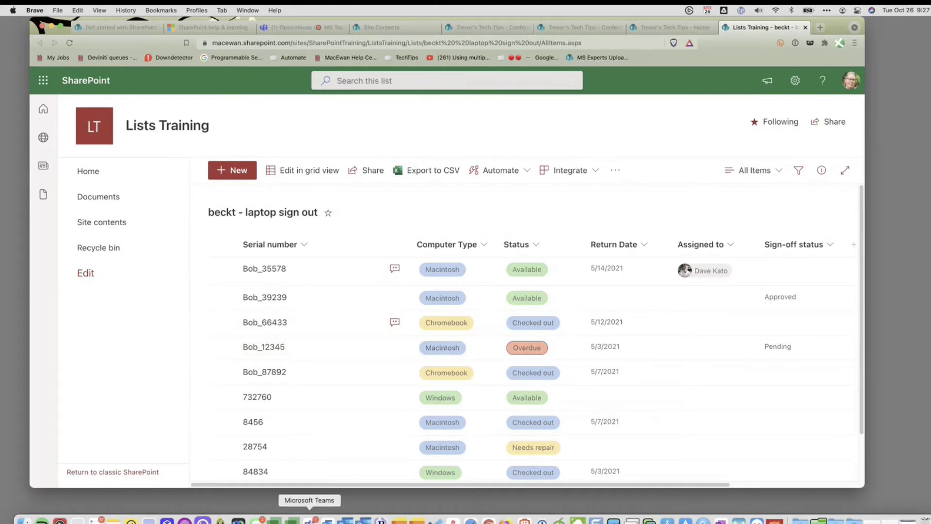
Step: Switch to Microsoft Teams, open the approval request for Bob_12345 from the activity feed, and review its details
click(310, 520)
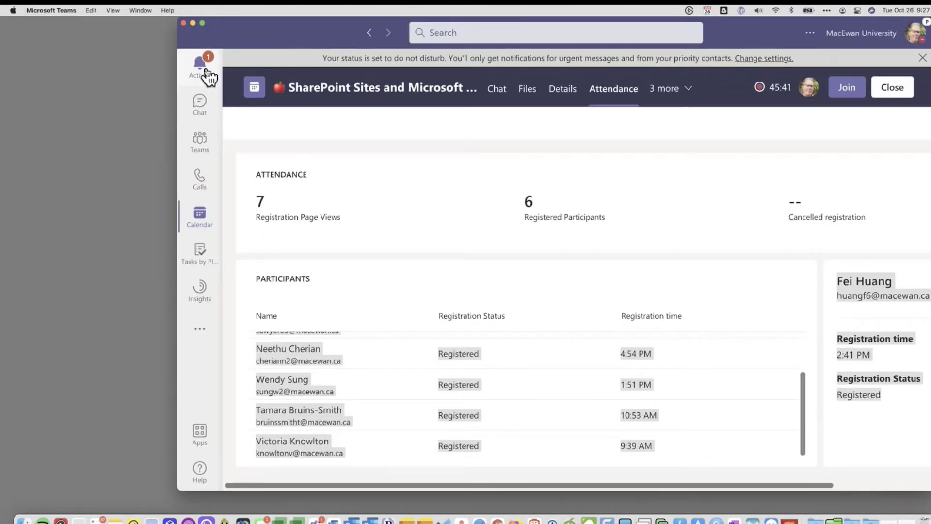
click(208, 77)
drag(310, 22, 179, 22)
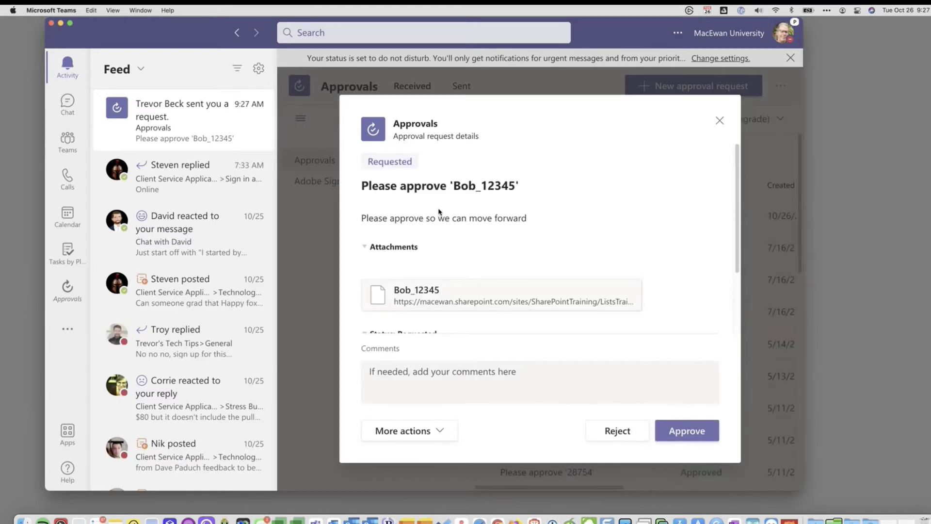
scroll(643, 213, down, 3)
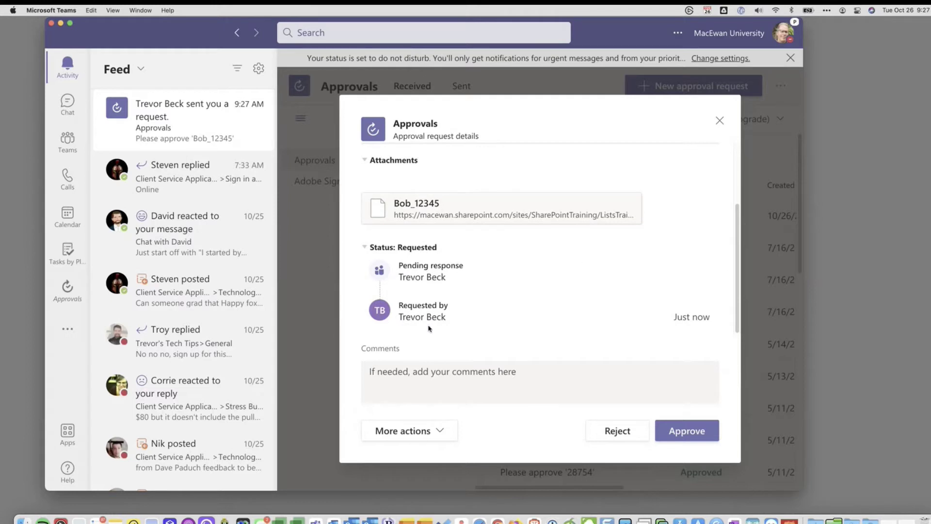
Step: Approve the Bob_12345 request with the comment "Change to blue, then go ahead"
click(458, 388)
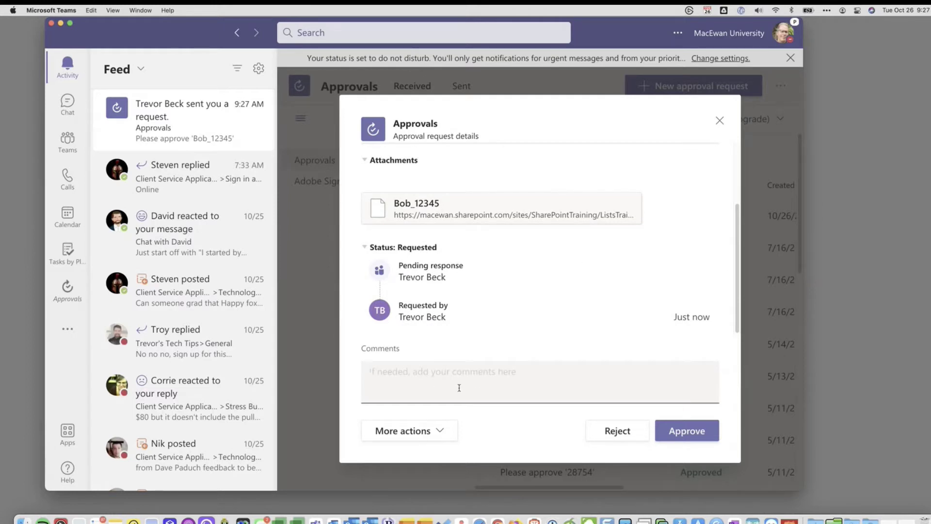
text(Change to b)
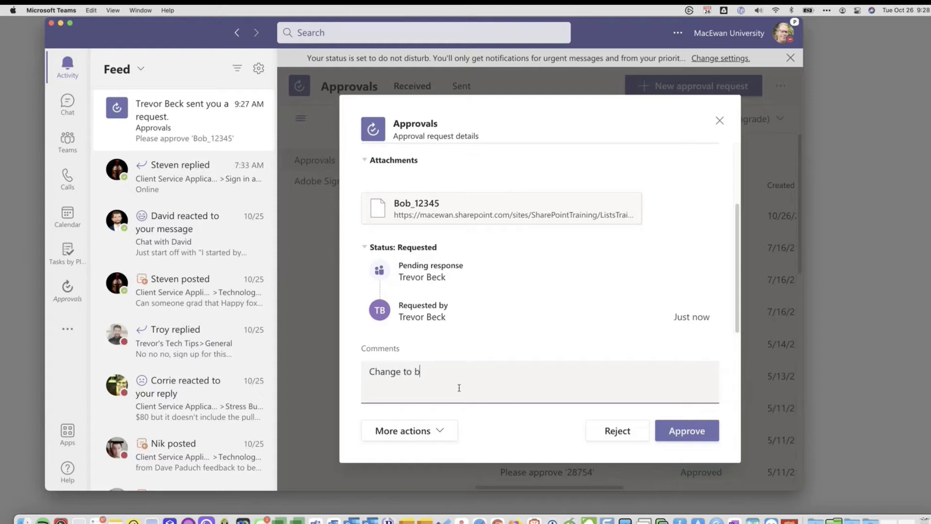
text(lue, then go ahead)
click(703, 441)
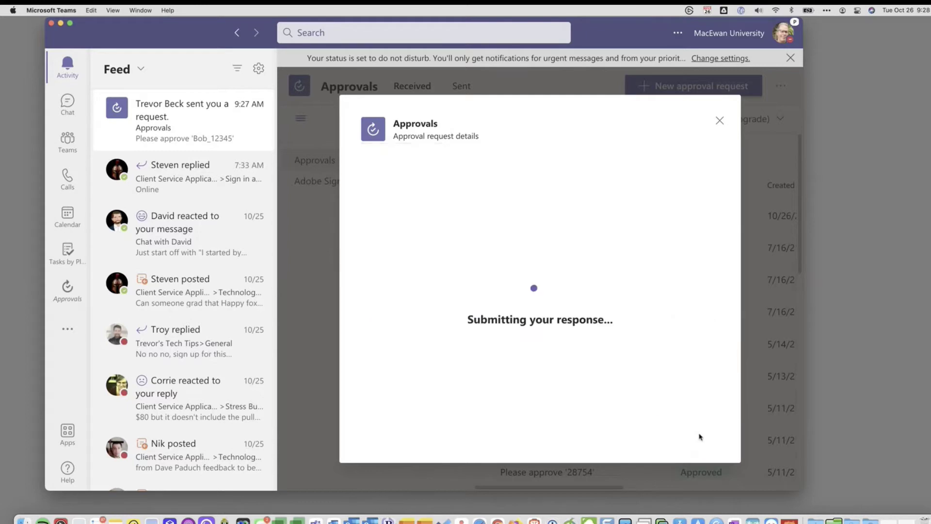
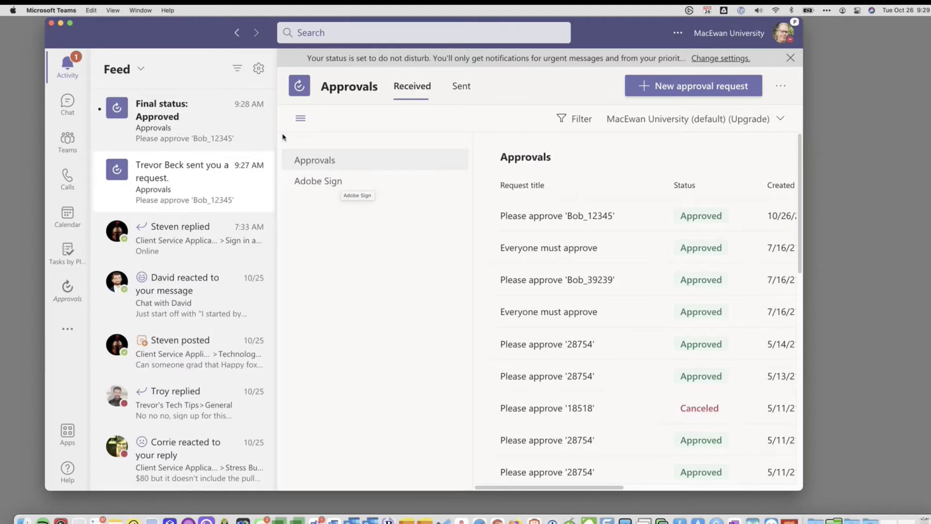
Step: Open the Approvals app and review the received and sent requests, including the Sent by and Sent to columns
click(69, 289)
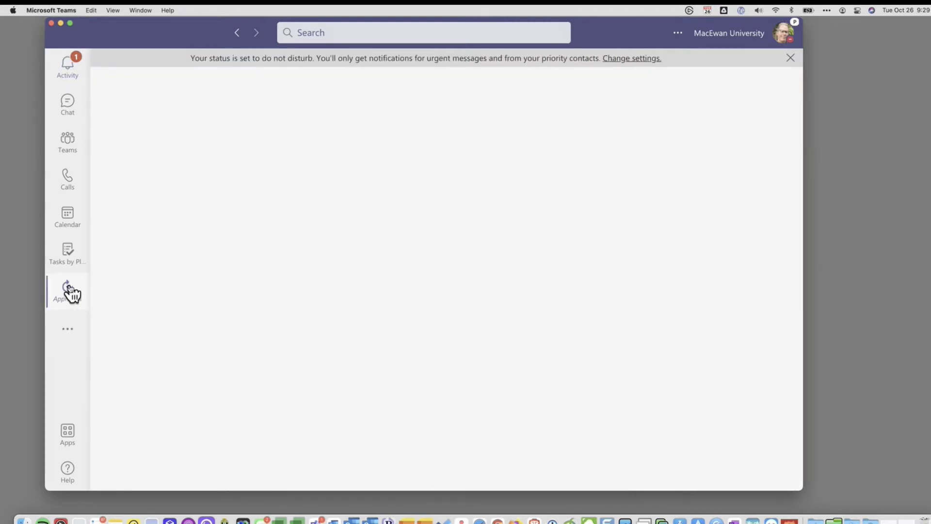
click(68, 334)
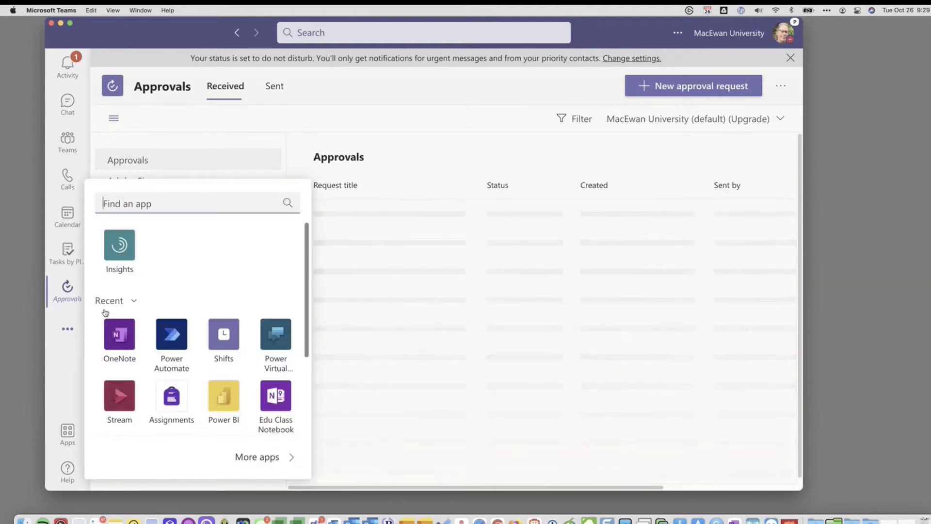
click(68, 295)
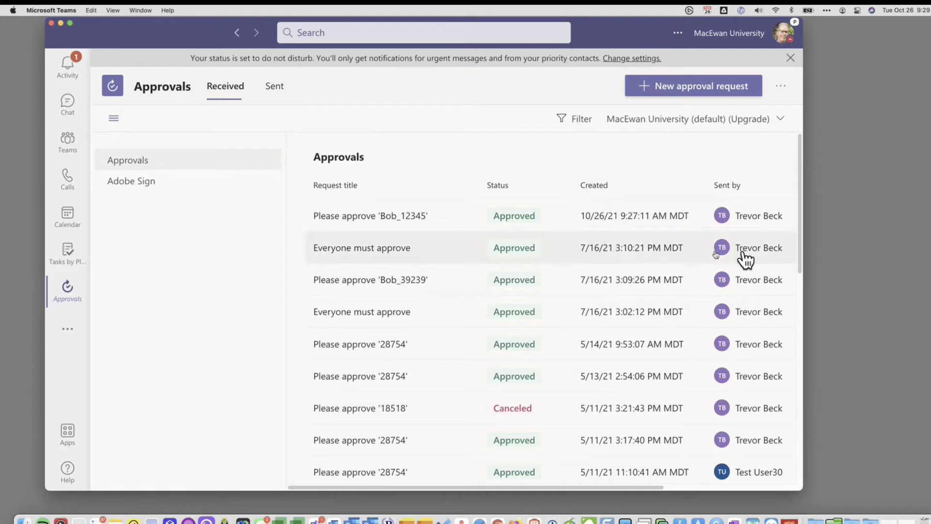
click(275, 92)
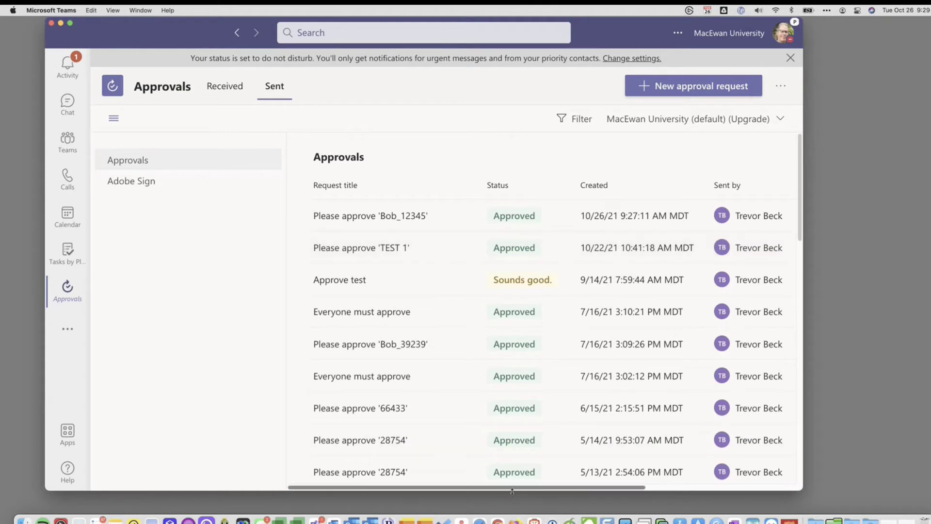
drag(512, 491, 611, 491)
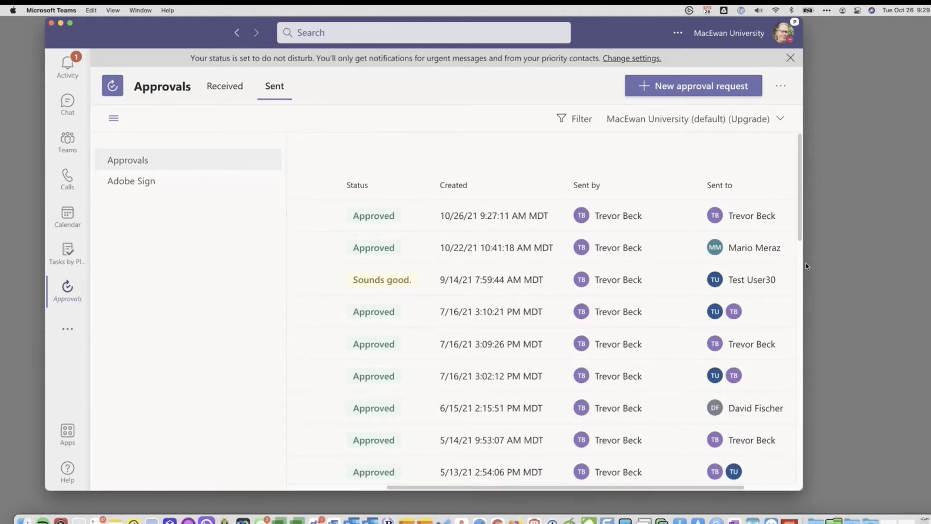
drag(804, 266, 901, 272)
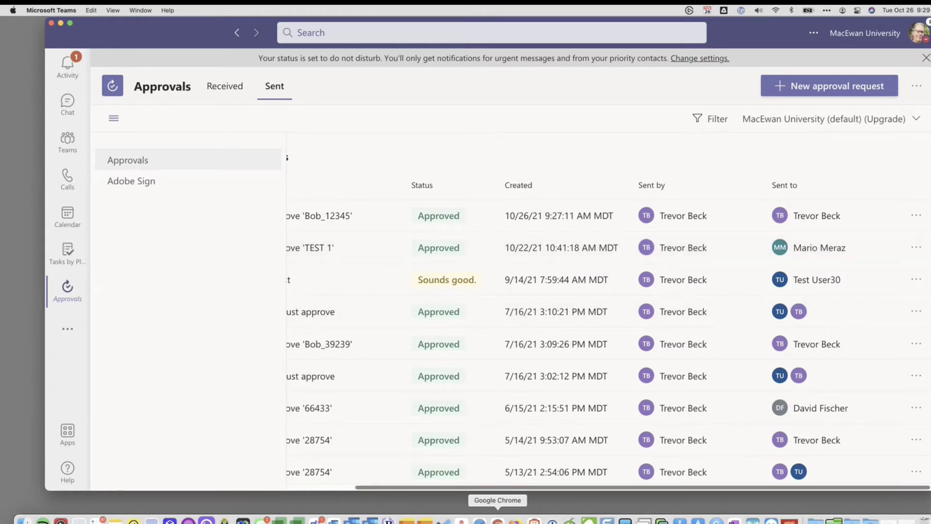
Step: Switch to the browser and check the Sign-off status column of the laptop sign out list
click(534, 519)
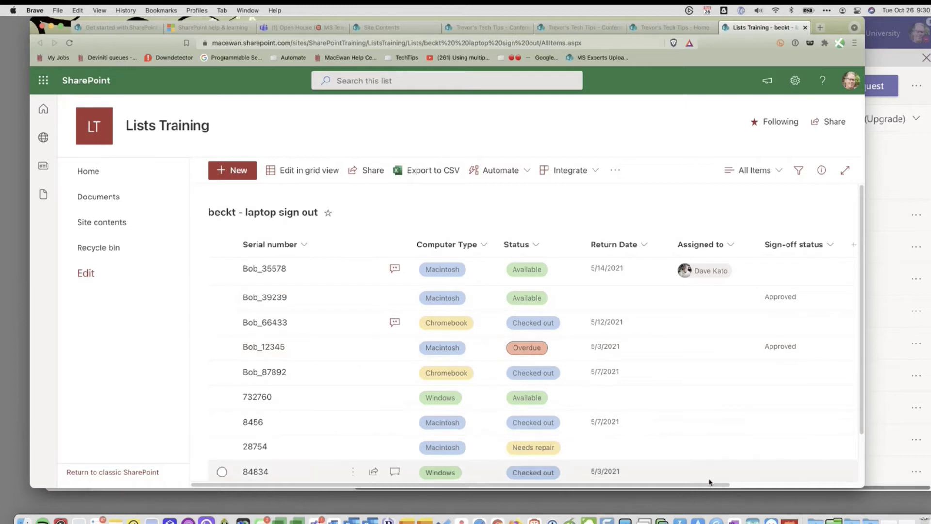
drag(709, 483, 822, 478)
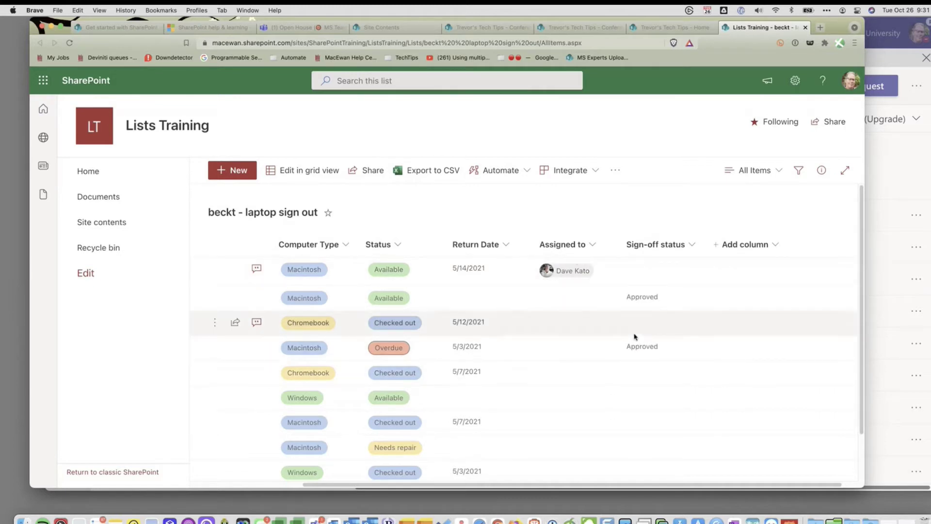
Step: Open list item Bob_12345, try to assign it to a person in the Assigned to field, and close the item
click(569, 352)
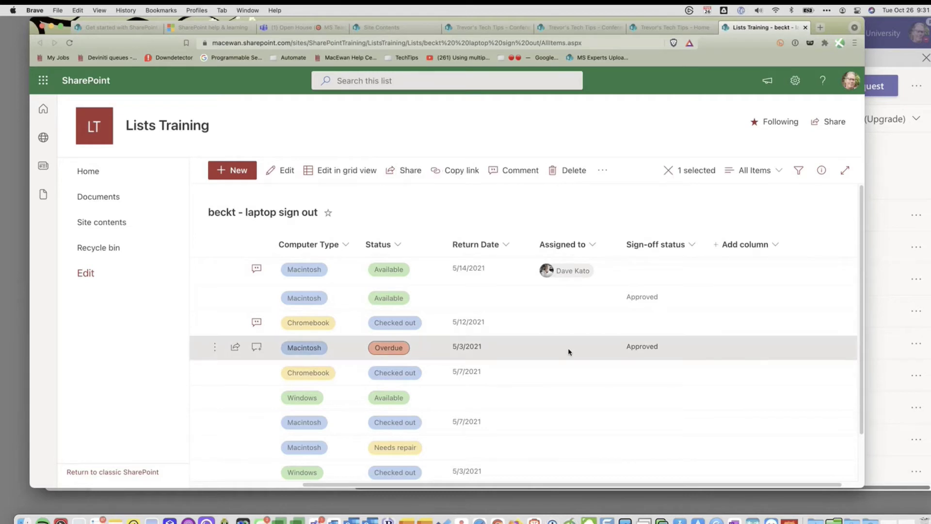
click(569, 352)
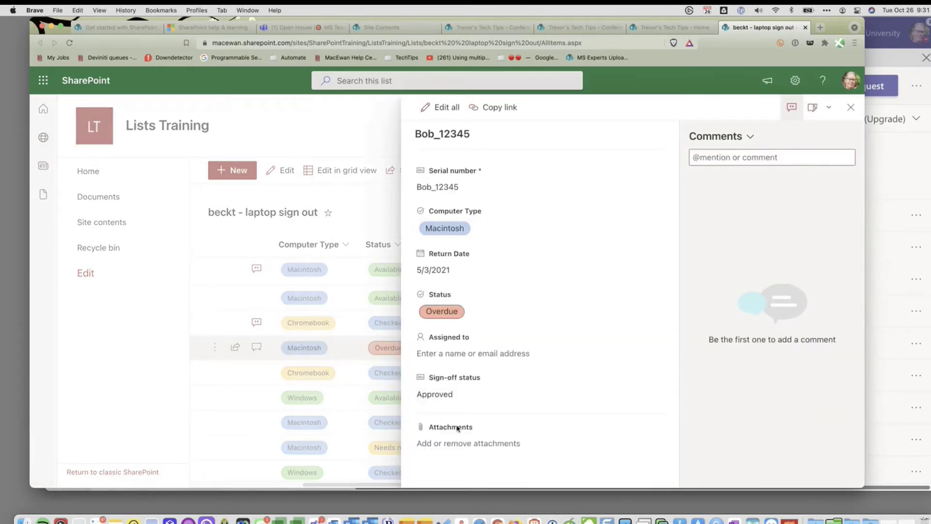
click(478, 354)
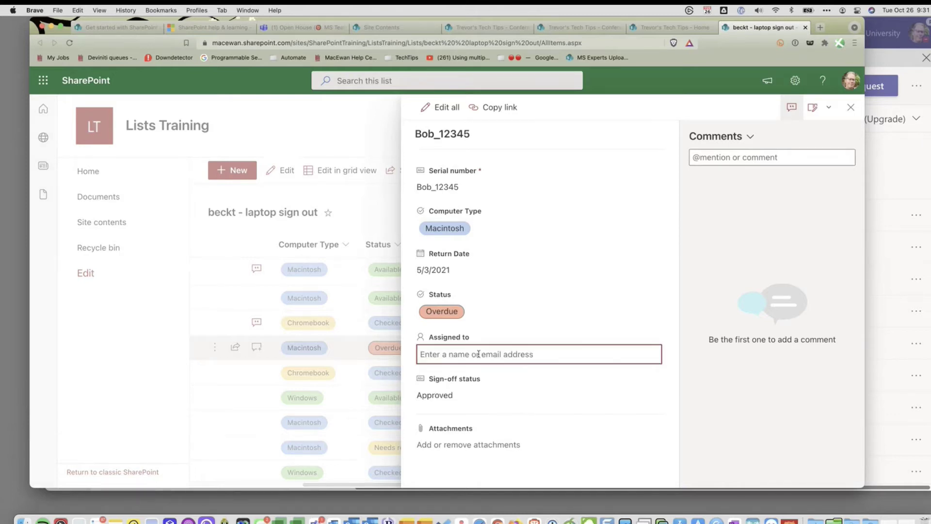
text(Nik)
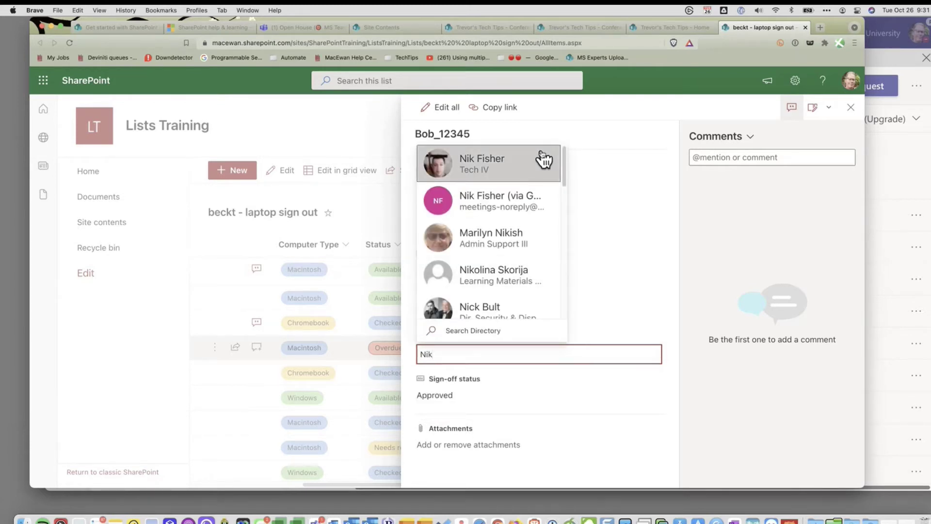
click(851, 107)
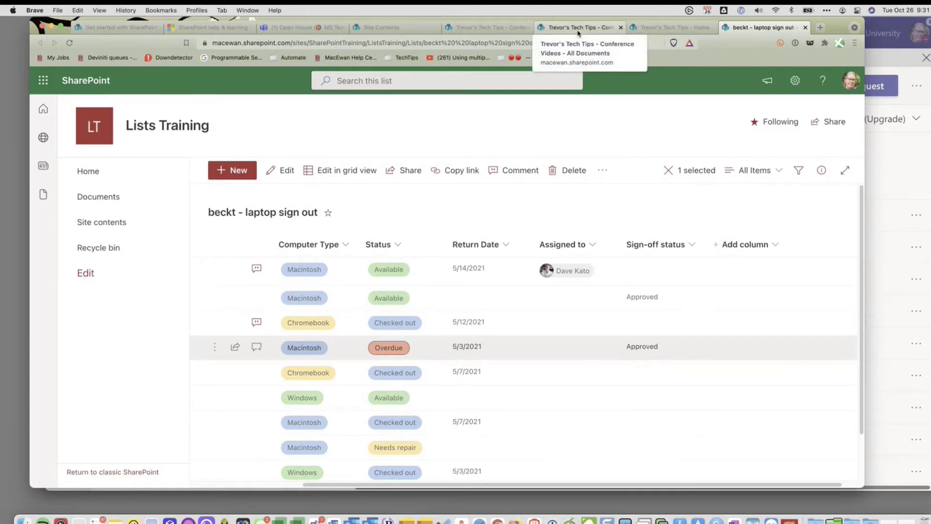
Step: Return to the Conference recordings folder and examine the More, Automate, Power Automate and Alert me options for Introduction to Teams.mp4
click(499, 32)
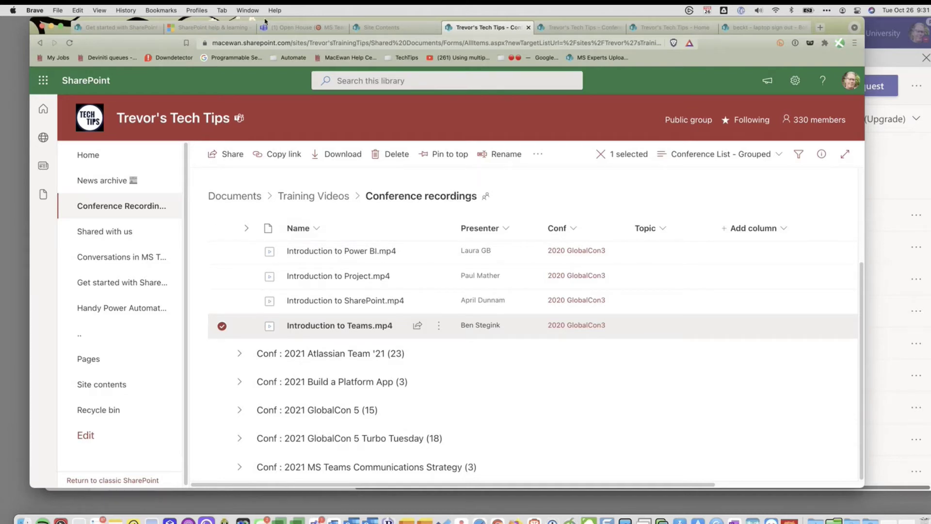
click(281, 28)
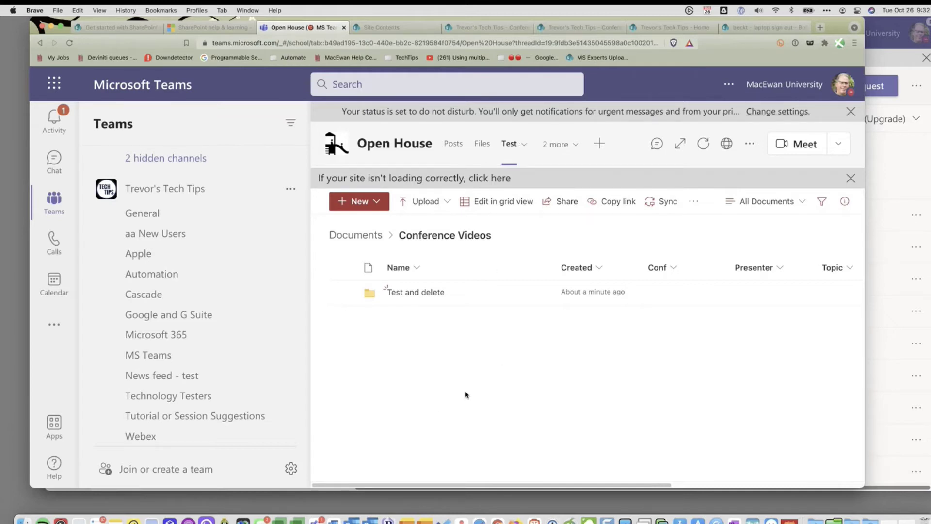
click(494, 29)
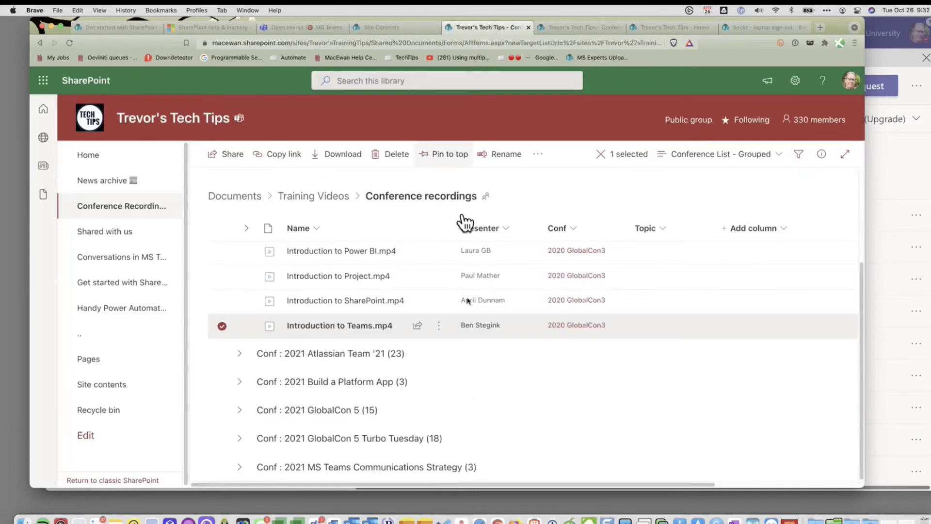
click(440, 330)
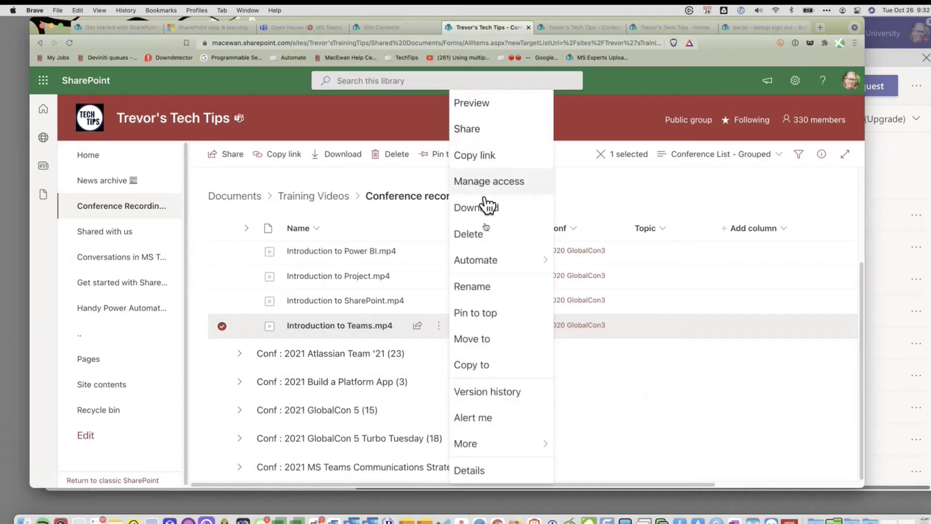
mouse_move(497, 447)
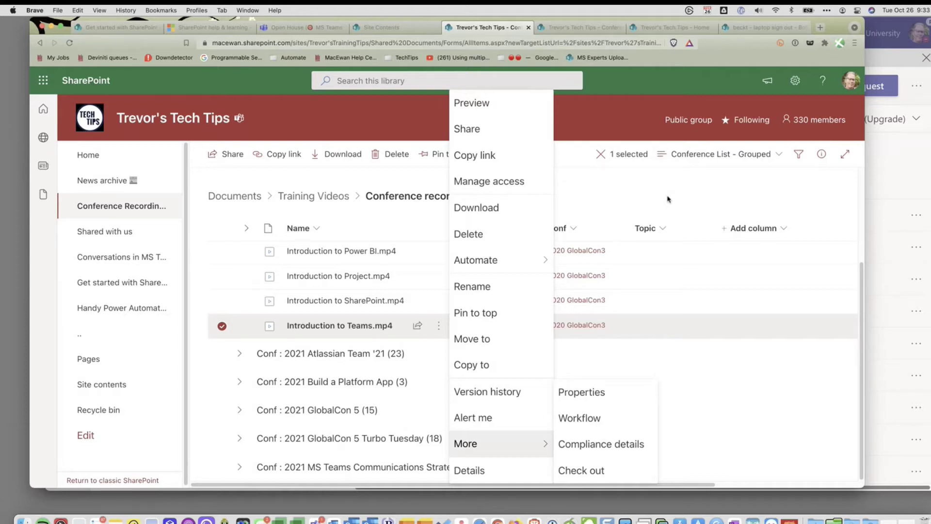
mouse_move(491, 265)
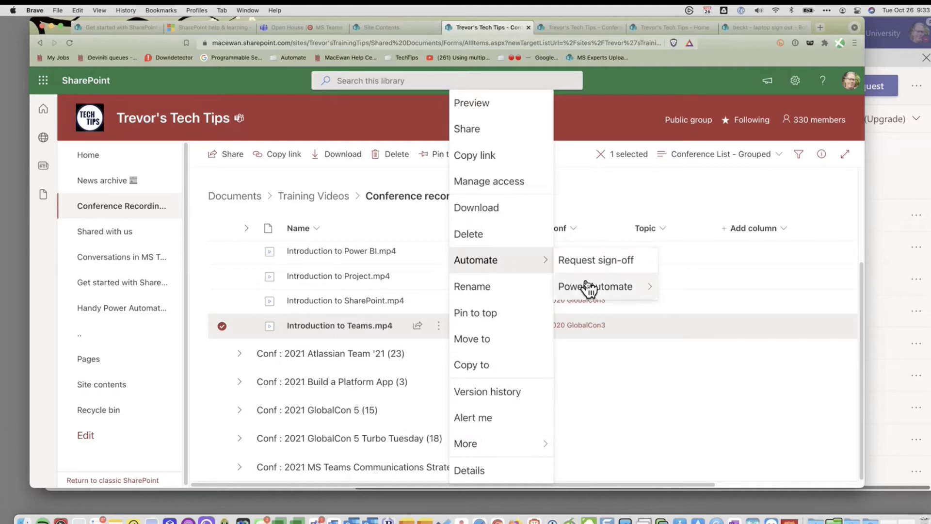
mouse_move(589, 289)
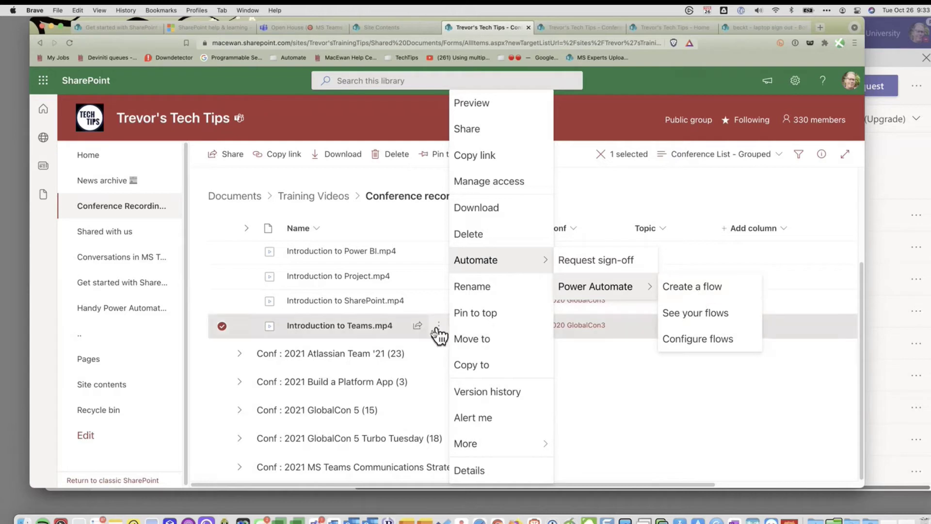
mouse_move(430, 327)
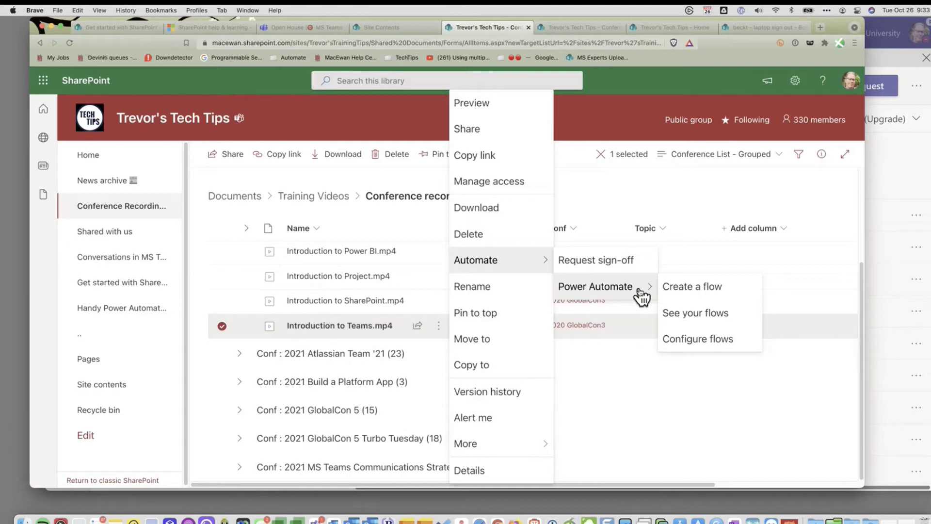
click(500, 427)
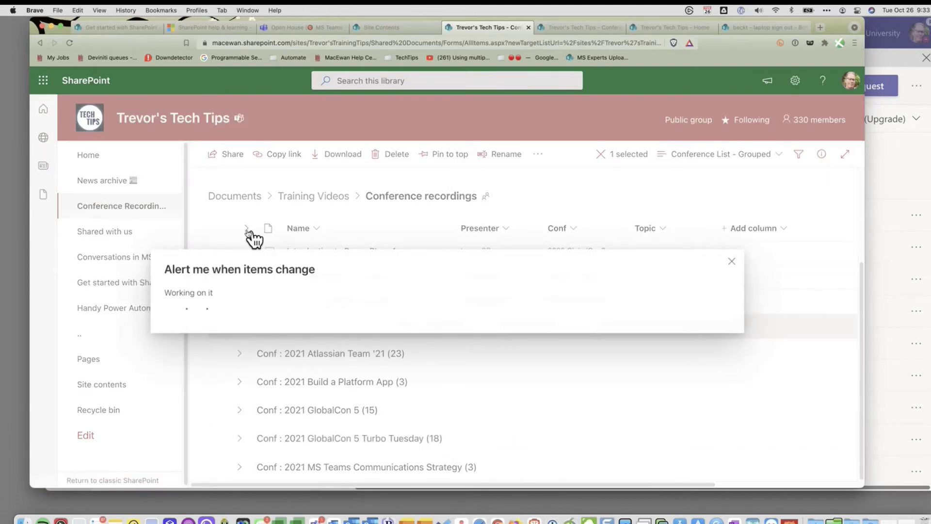
click(732, 262)
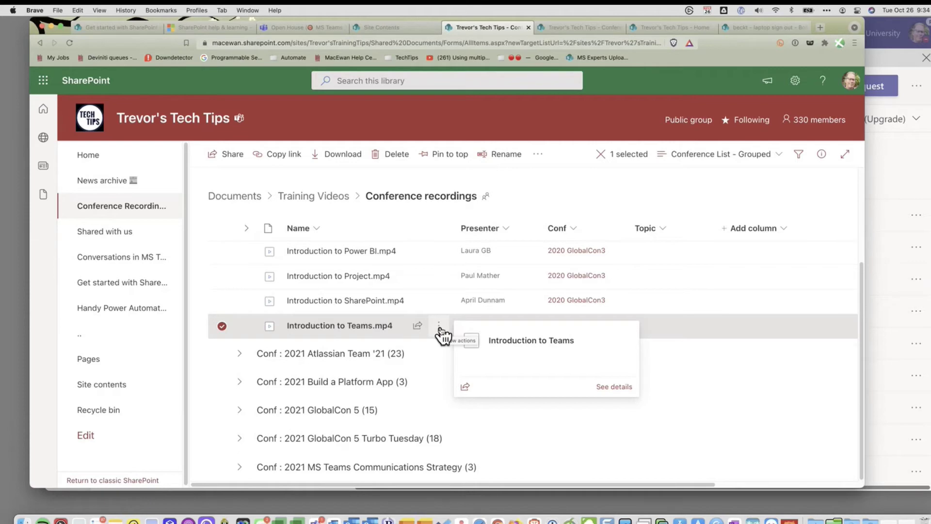
click(878, 432)
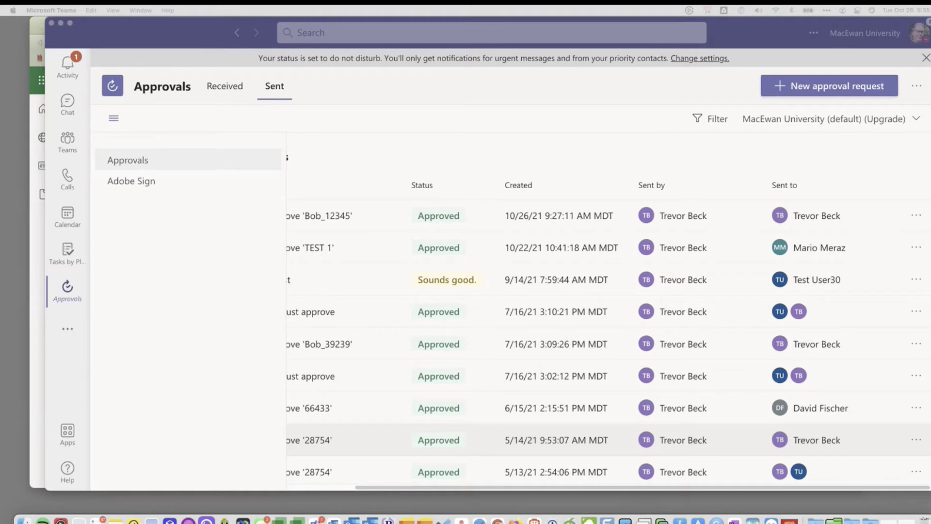
click(36, 237)
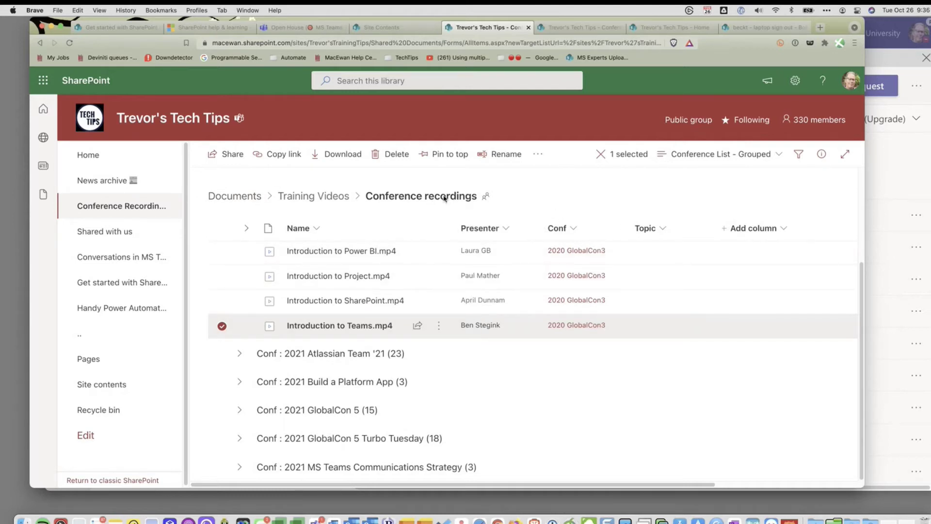
Step: Go up to the Documents library root, switch it to the All Documents view, and open the General folder
click(235, 197)
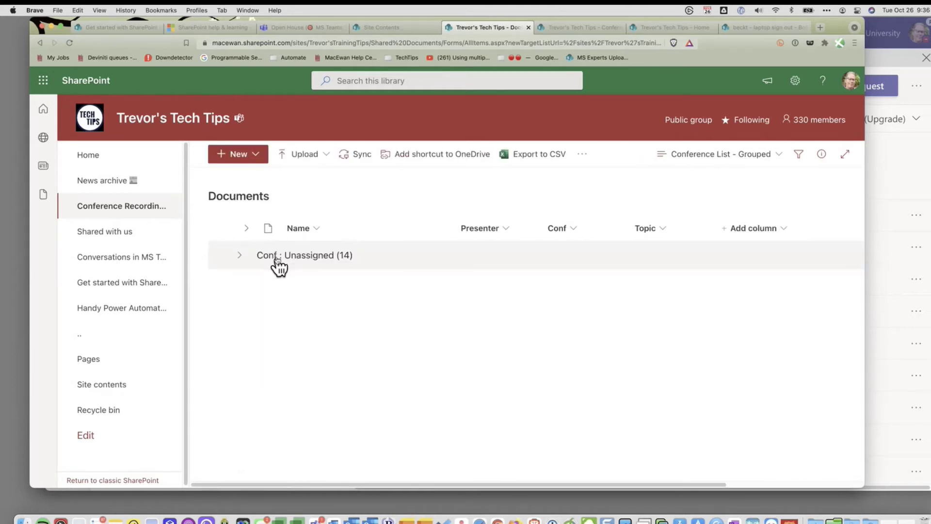
click(776, 155)
click(730, 264)
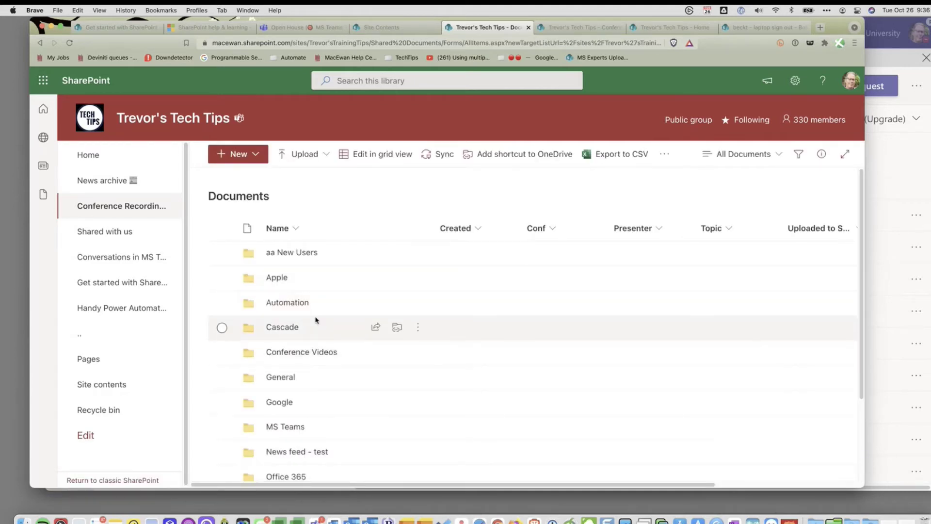
scroll(281, 364, down, 1)
click(281, 368)
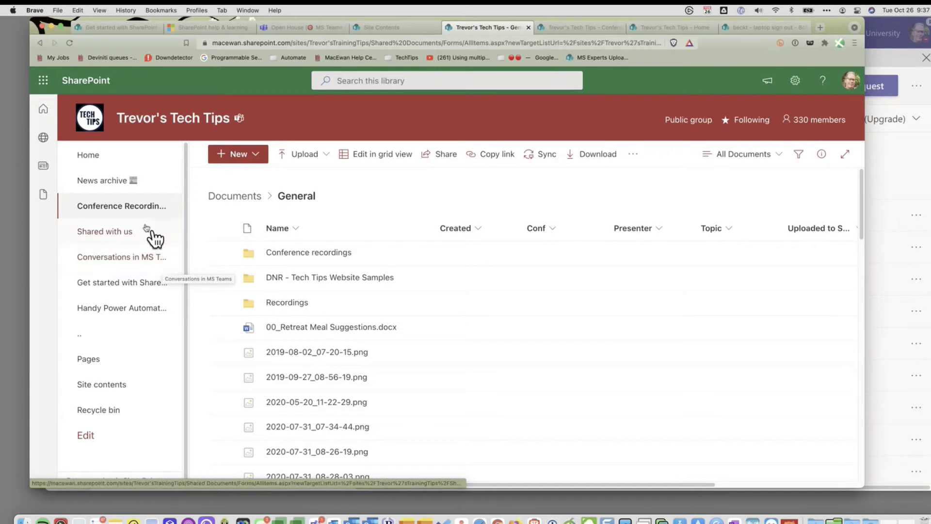
Step: Open the Tech Tips site's News archive, and switch to Teams to open the General channel of the MS Teams Training Playground team
click(97, 189)
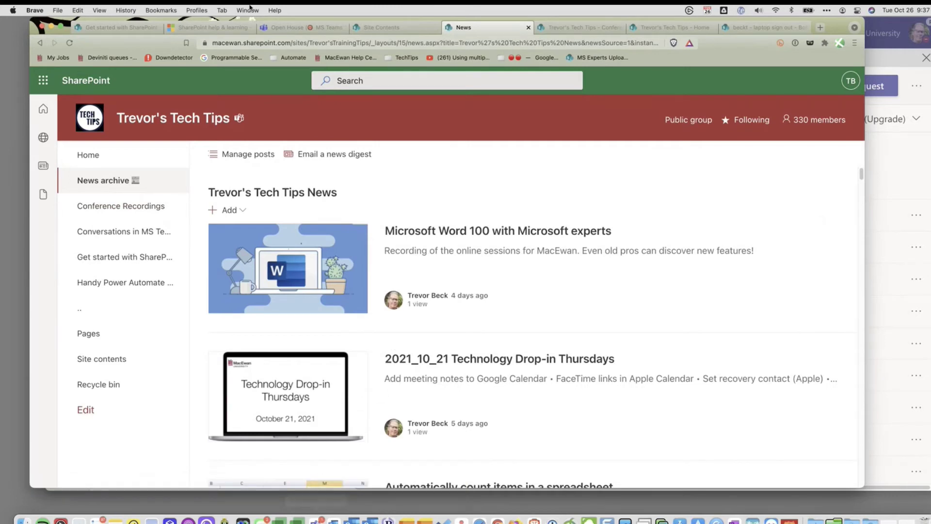
click(286, 27)
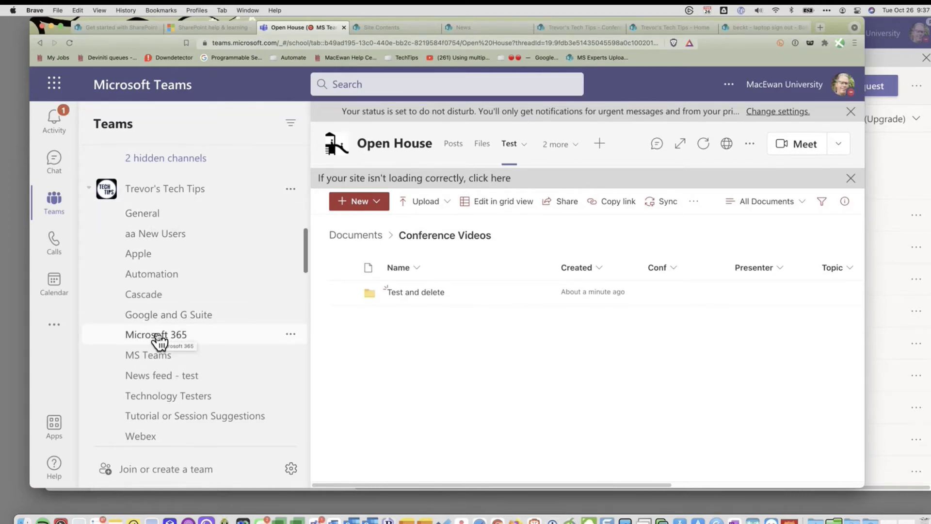
scroll(158, 341, down, 5)
click(173, 315)
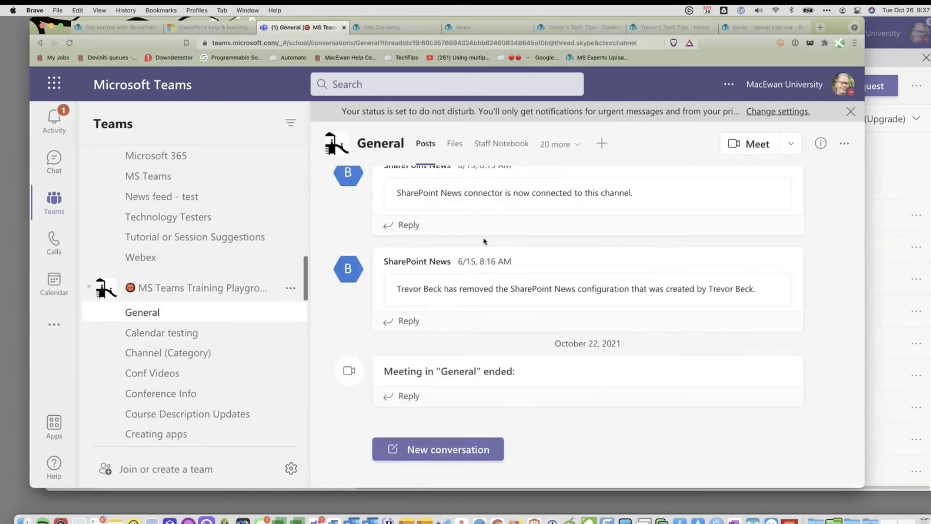
Step: Draft a new formatted conversation in the General channel with the text "micorsof voncre invof" and set it to post in multiple channels
click(451, 457)
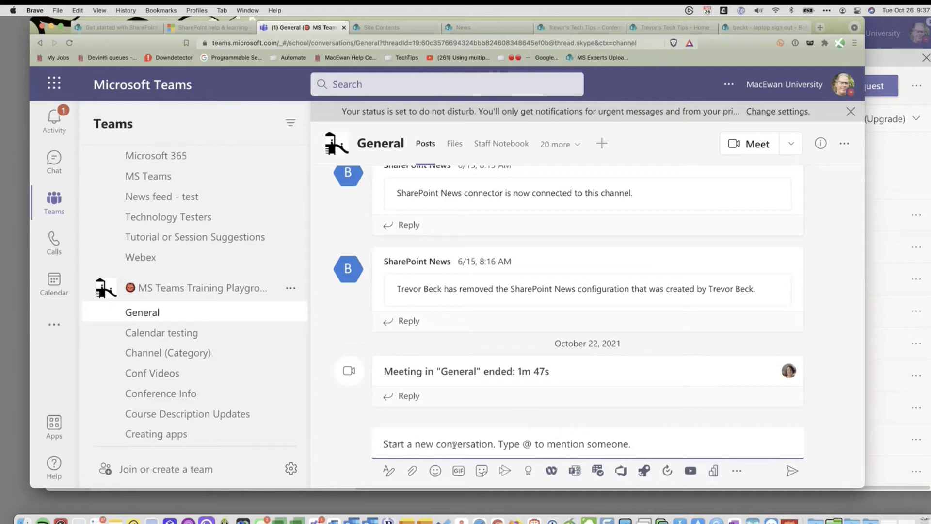
text(micorso)
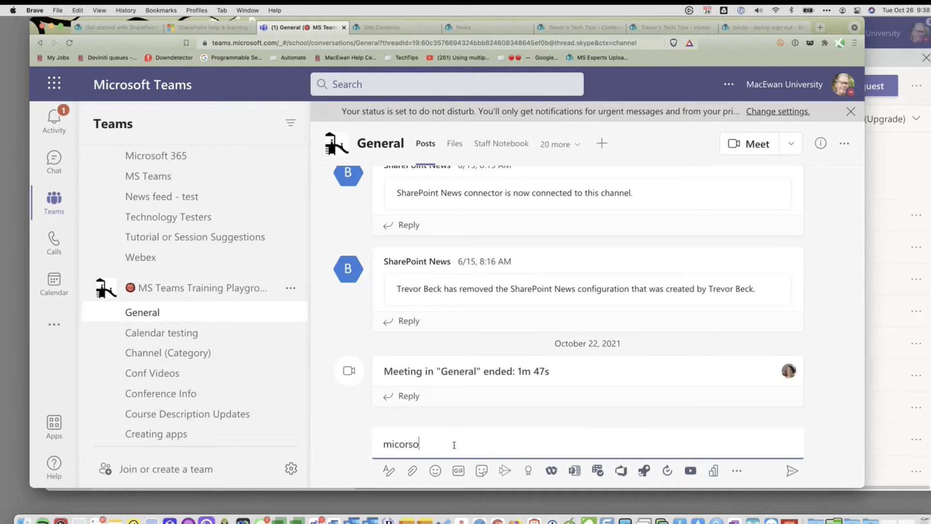
text(f voncre invof)
click(389, 473)
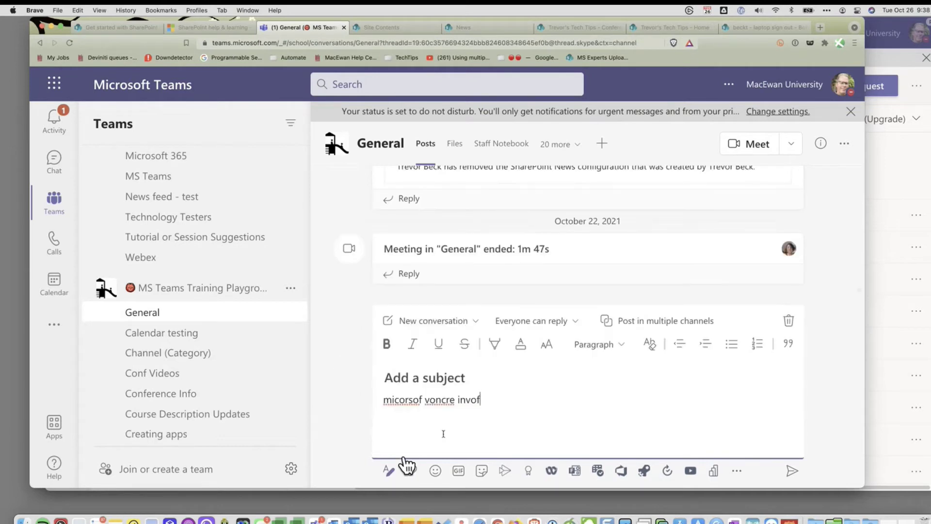
click(663, 329)
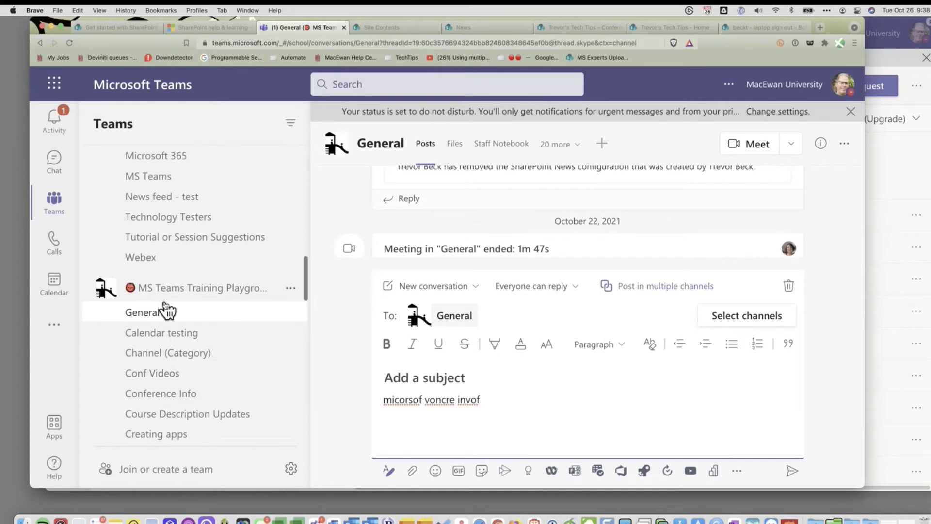
Step: Try selecting the Tech Tips General and Cascade channels and Client Service Application Support's Technology Support channel as extra destinations, and cancel the selection
click(731, 320)
scroll(327, 410, down, 1)
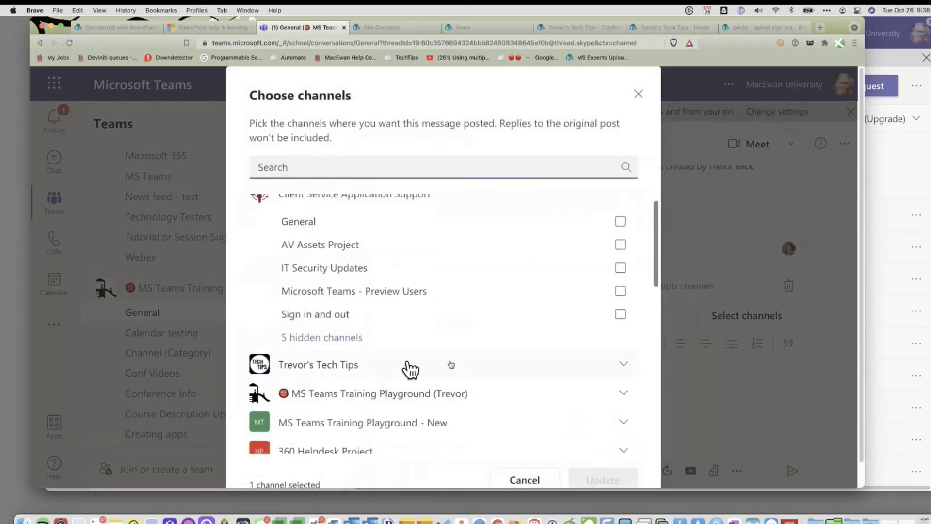
click(630, 368)
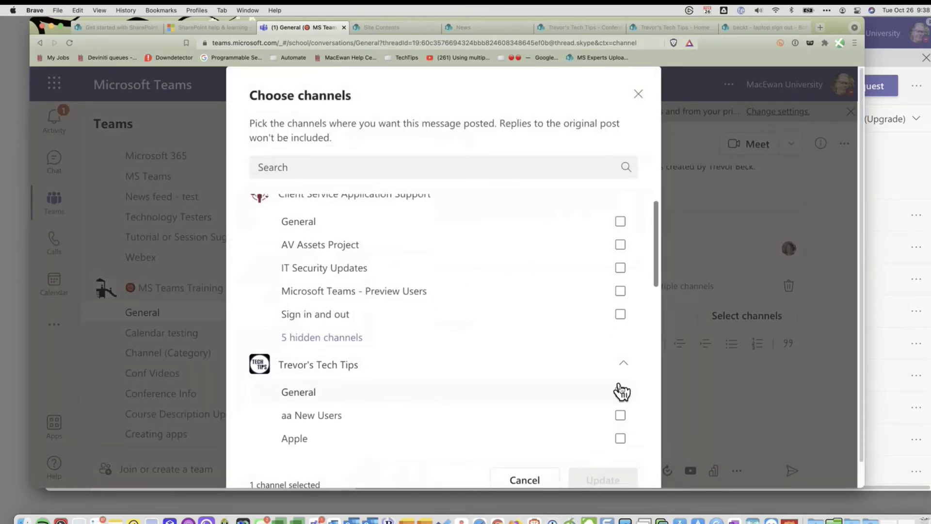
click(619, 389)
scroll(582, 344, down, 5)
click(623, 277)
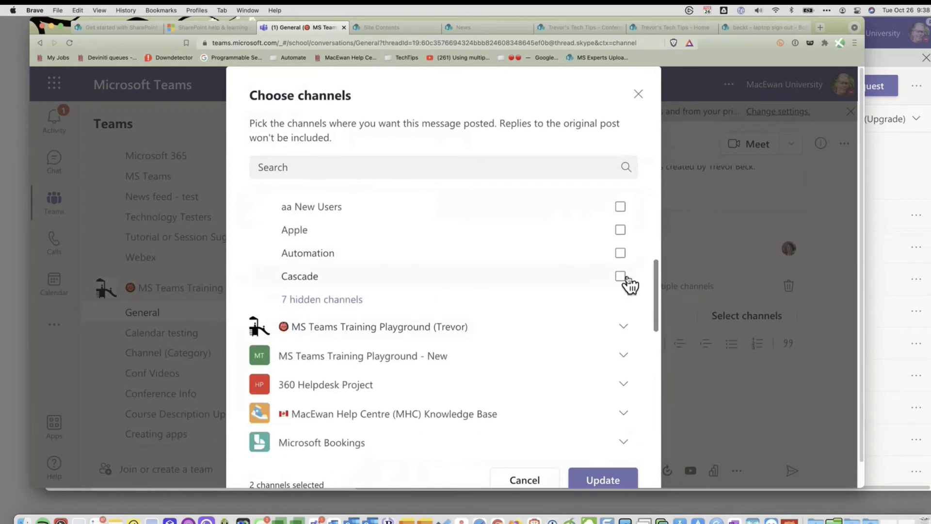
scroll(625, 284, up, 5)
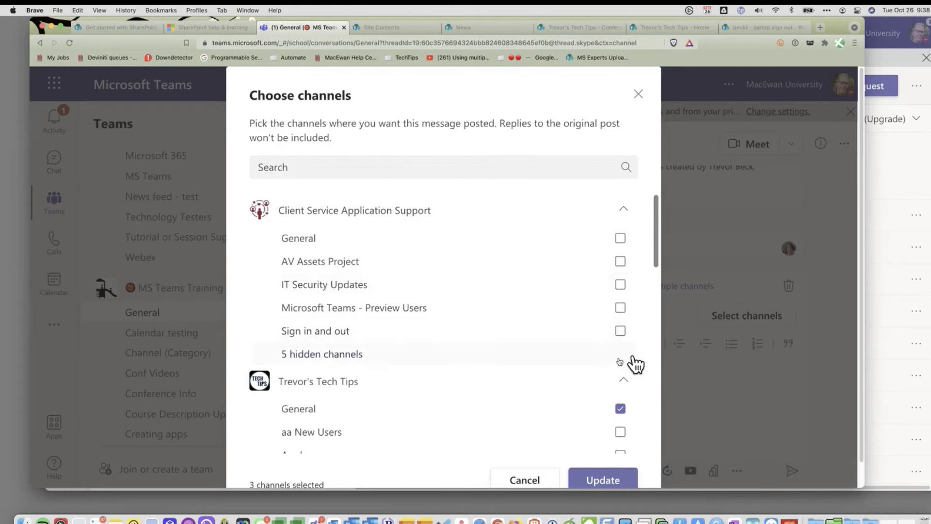
click(360, 355)
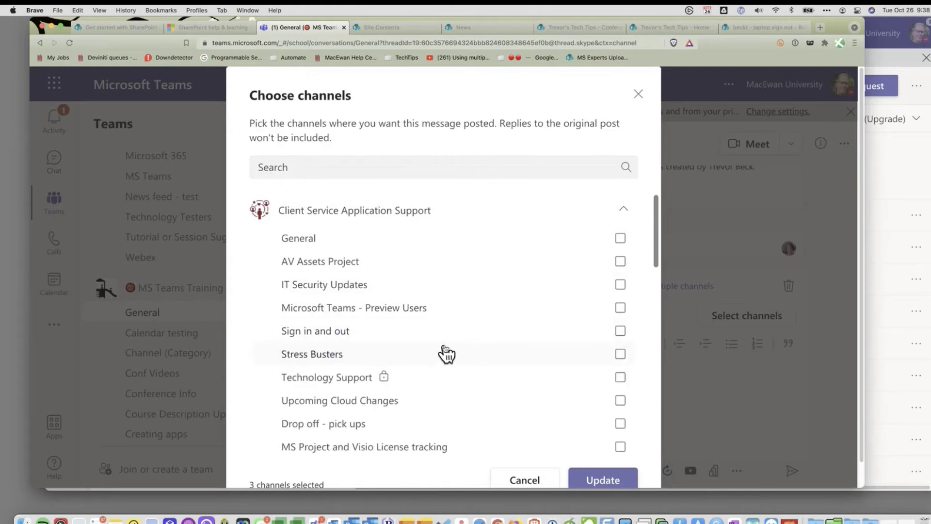
click(621, 378)
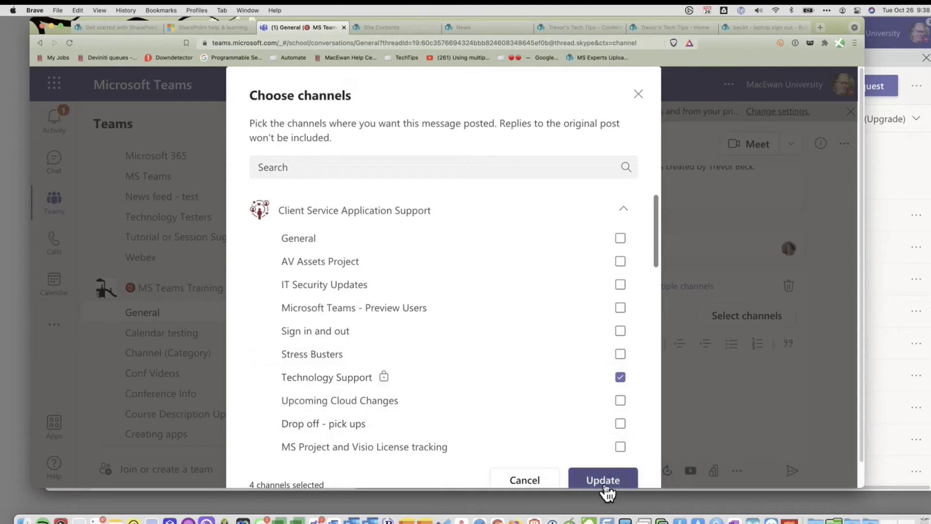
click(524, 481)
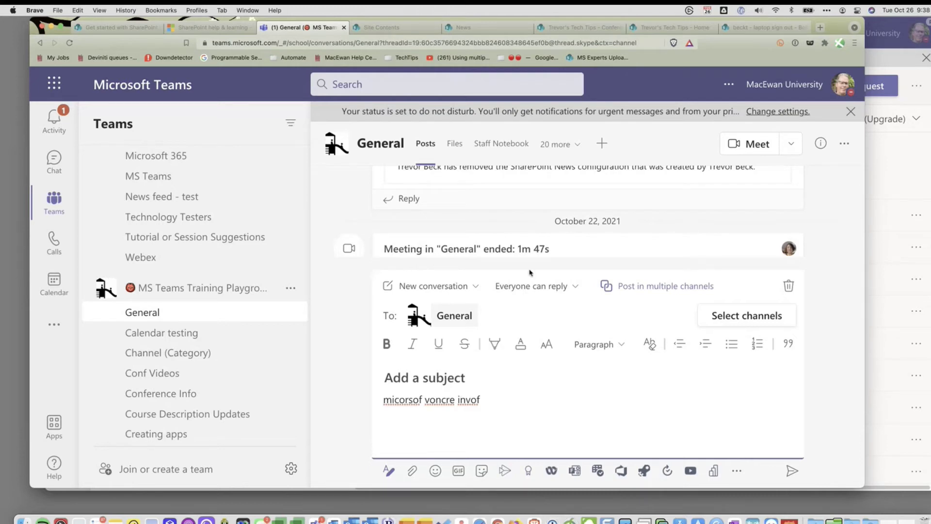
Step: Open the Tech Tips team's General channel and search within that channel for "iphone"
scroll(246, 296, up, 1)
scroll(246, 296, up, 6)
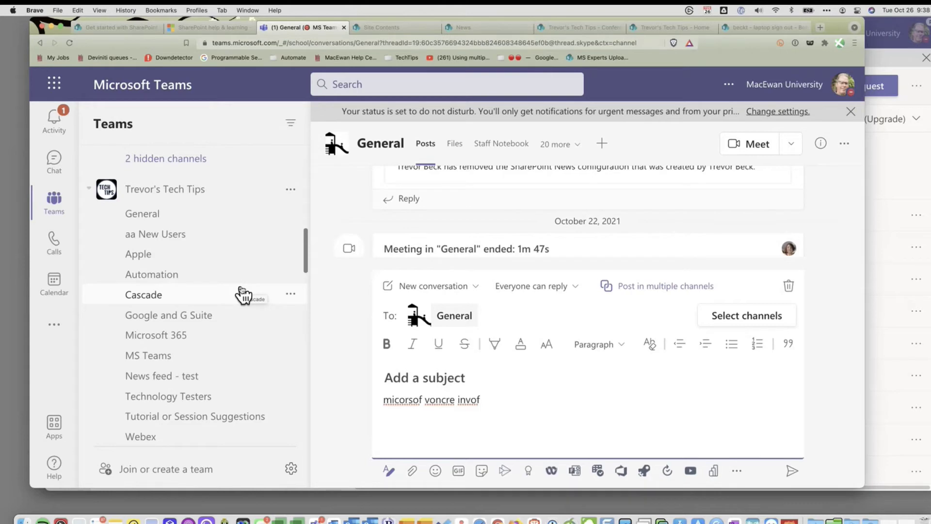
click(167, 216)
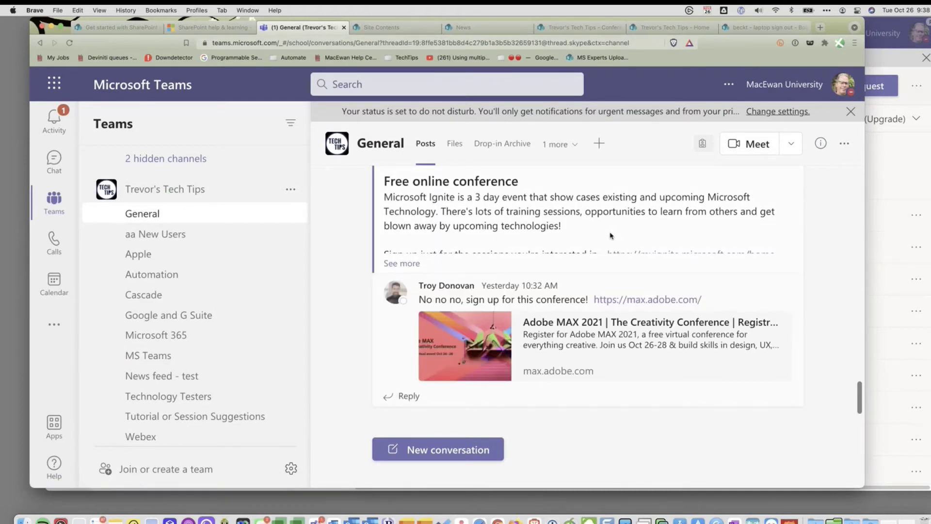
key(super+f)
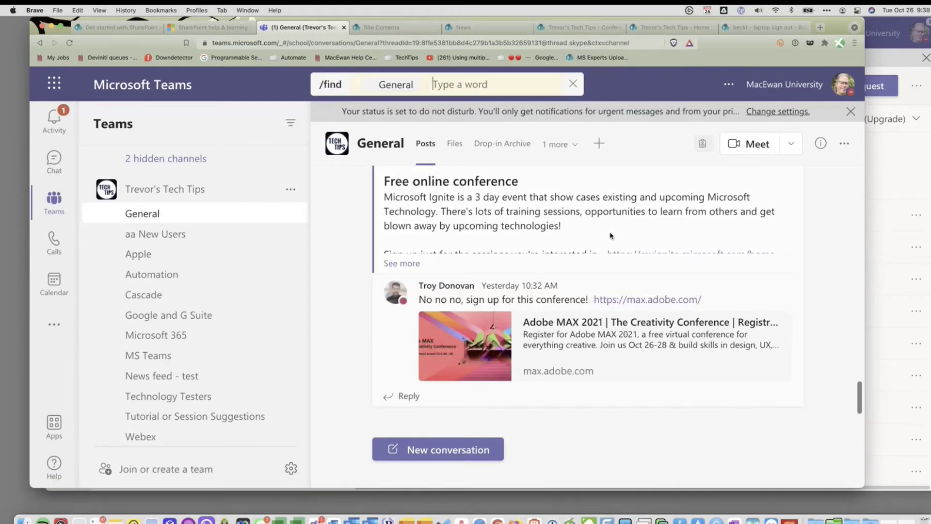
text(iphone)
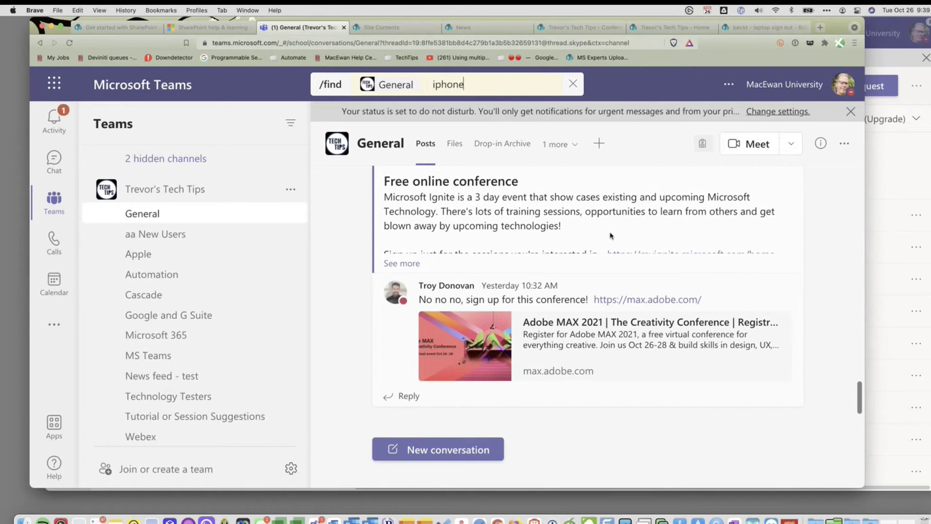
key(Return)
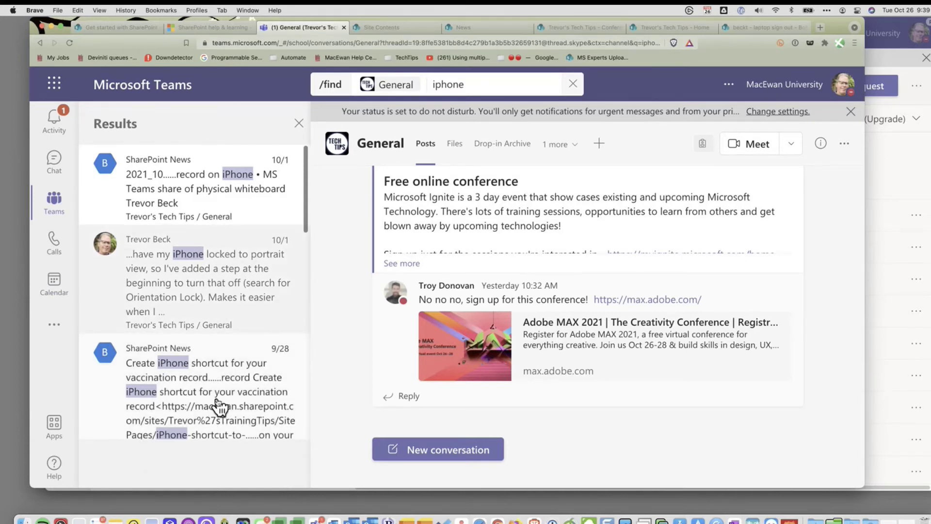
Step: Switch to the Tech Tips site's News page in SharePoint, search for "iphone", and open the article Create iPhone shortcut for your vaccination record
click(479, 28)
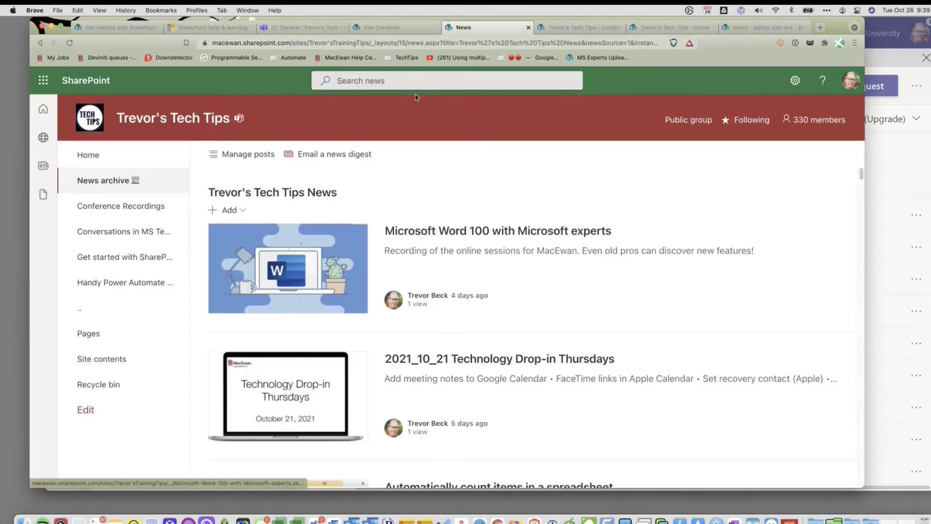
click(407, 80)
text(iphone)
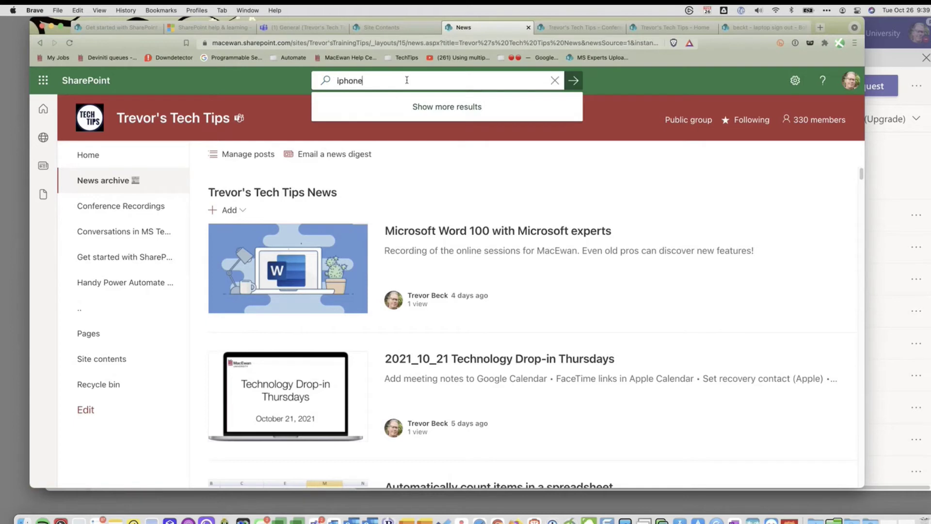
key(Return)
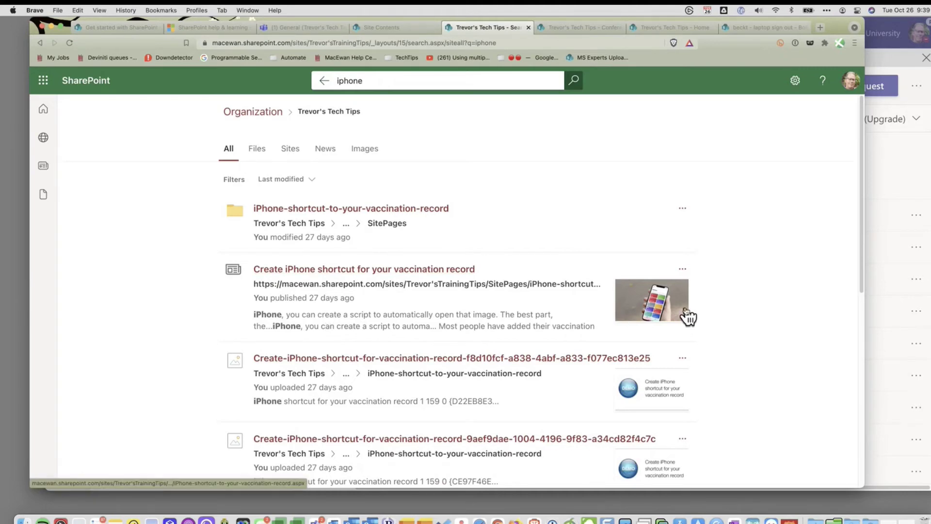
click(486, 291)
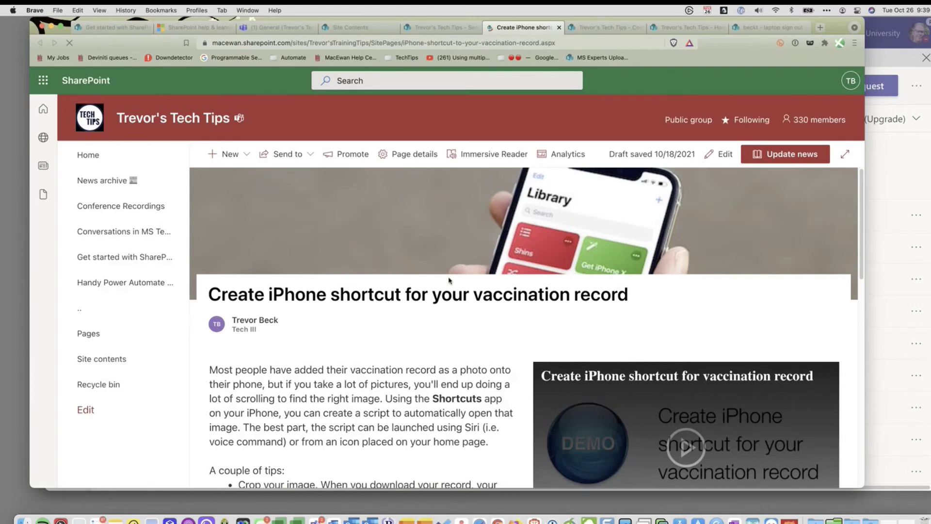
Step: Examine the article's introduction, tips, video, instructions, original document link and comments
scroll(456, 253, down, 10)
scroll(463, 290, down, 6)
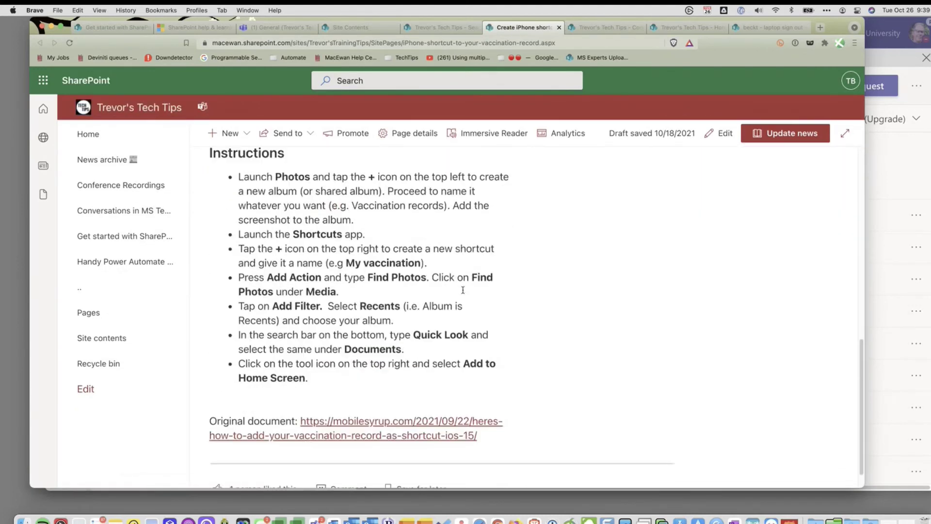
scroll(463, 290, up, 2)
scroll(464, 291, up, 15)
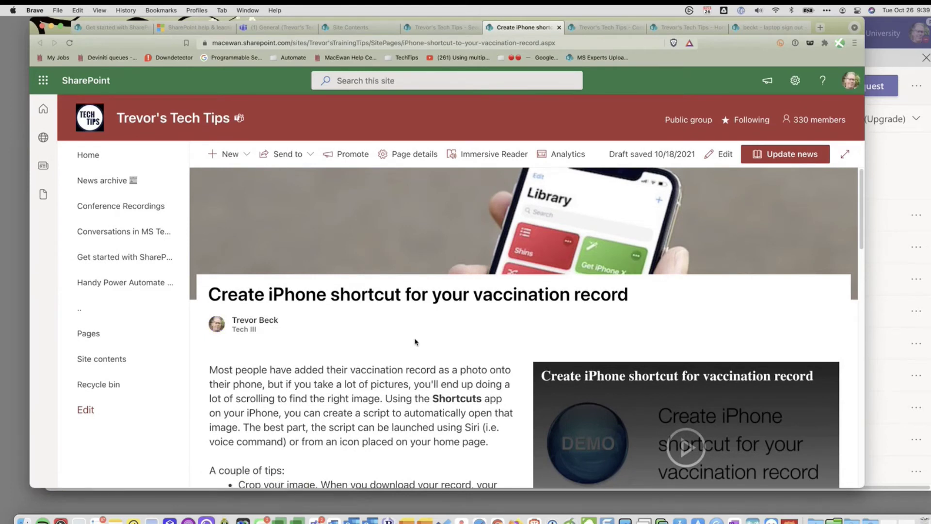
scroll(538, 296, down, 2)
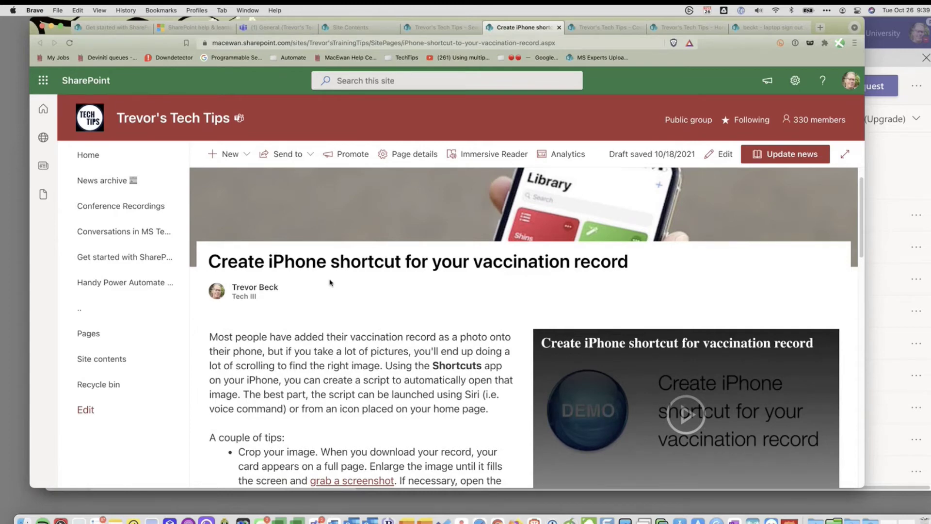
scroll(345, 288, down, 5)
scroll(359, 296, up, 5)
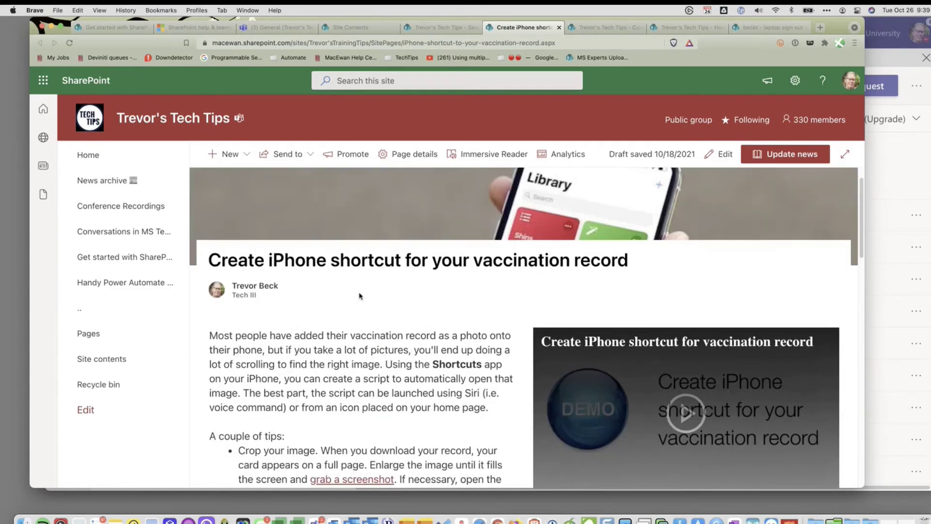
scroll(359, 296, down, 7)
scroll(358, 293, up, 1)
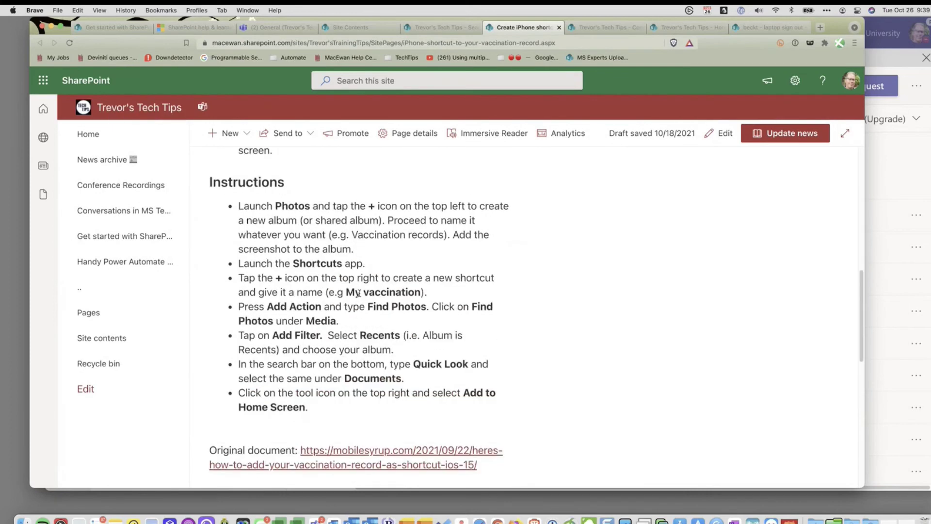
scroll(358, 293, up, 8)
scroll(427, 303, down, 12)
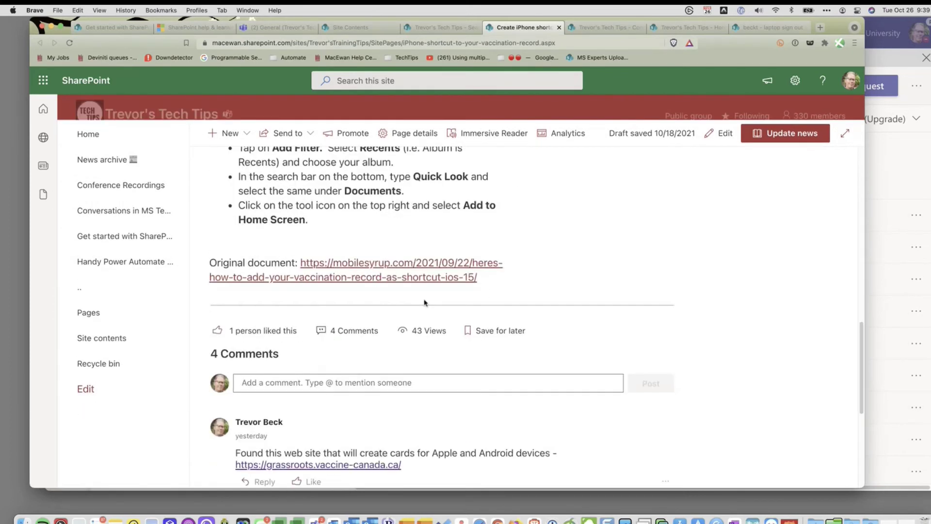
scroll(424, 302, down, 5)
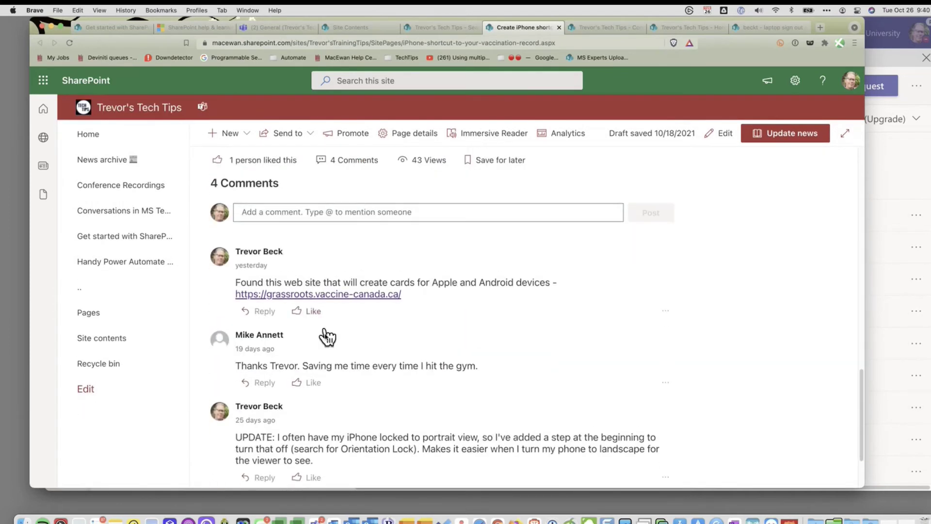
scroll(445, 321, down, 3)
scroll(445, 322, up, 10)
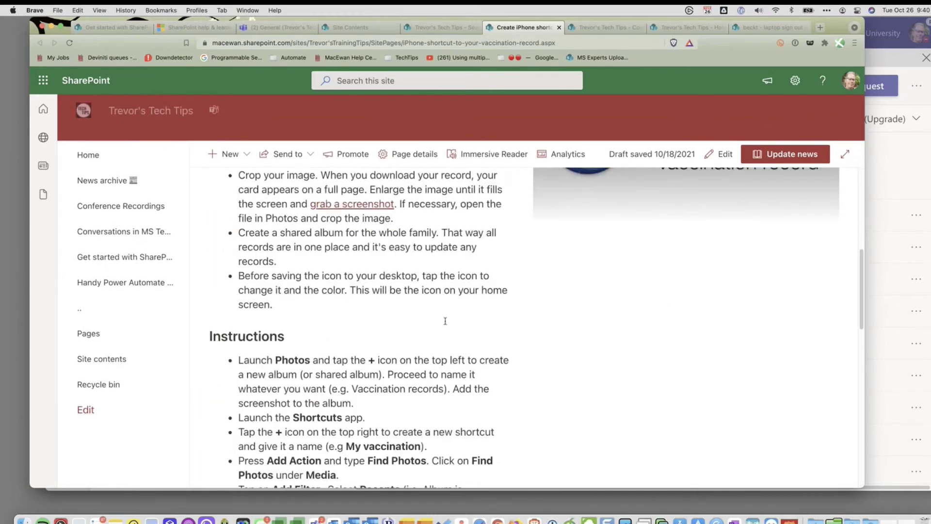
scroll(445, 322, up, 5)
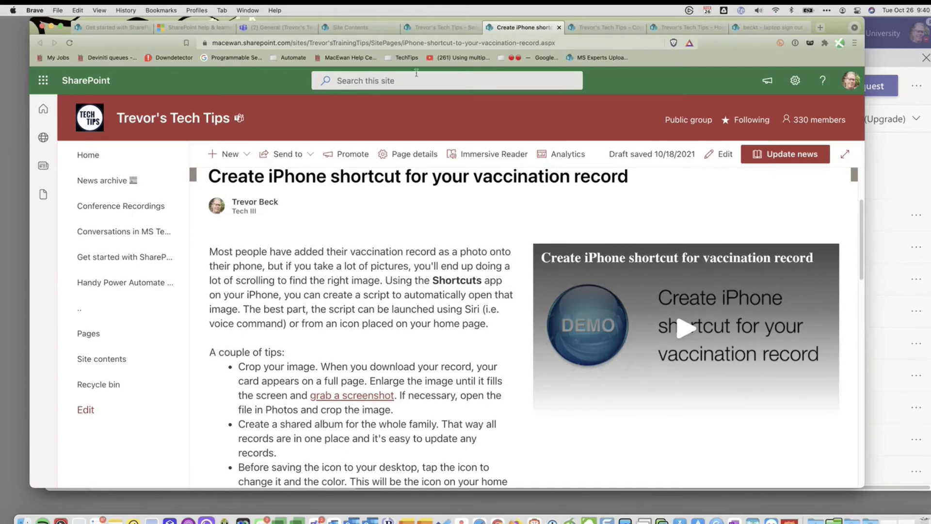
Step: Select the article's web address, revisit the Teams channel, and open the Tech Tips site's Home page in SharePoint
click(408, 43)
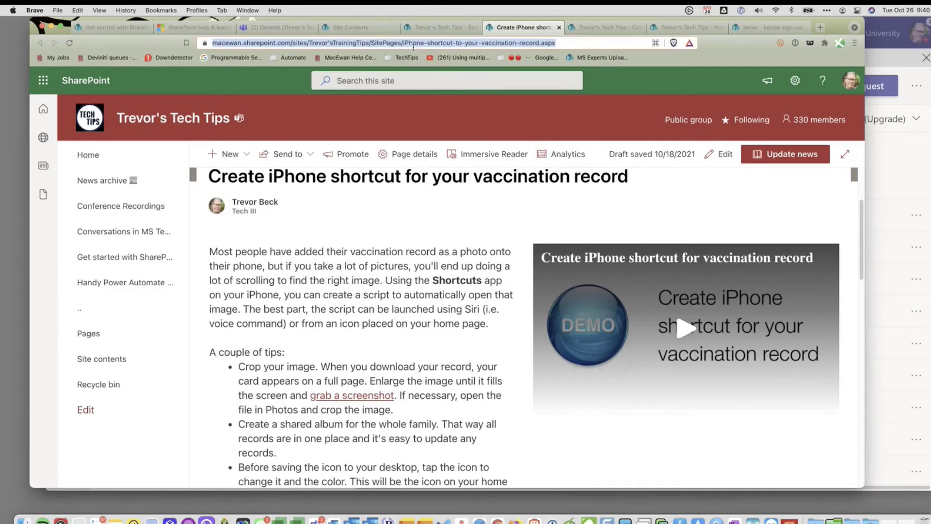
click(268, 29)
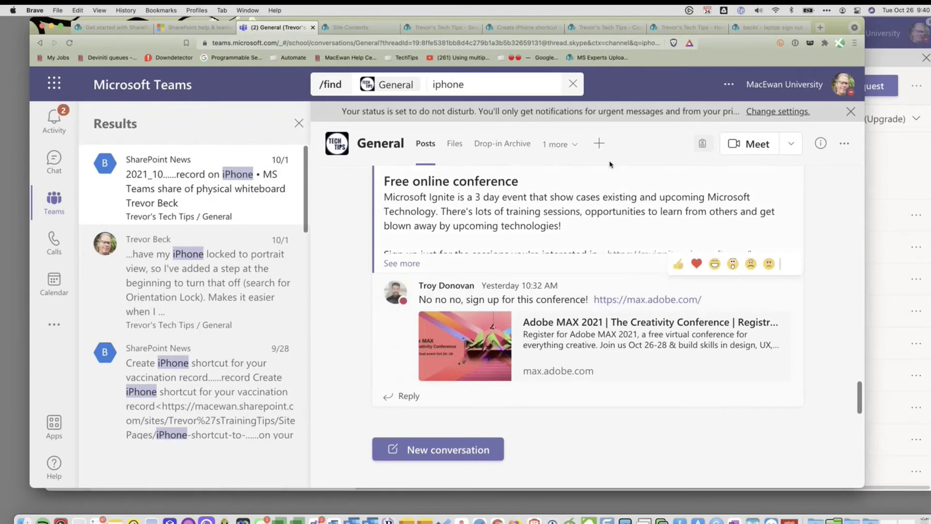
click(361, 27)
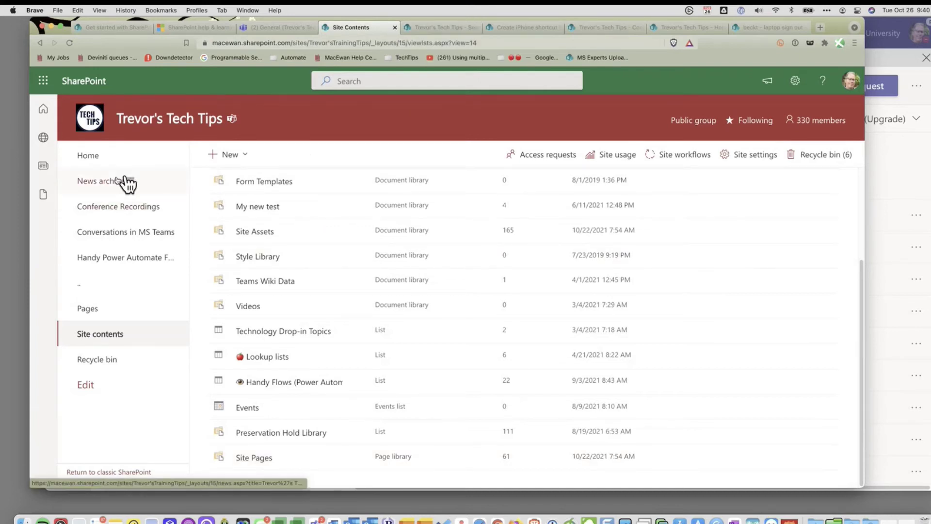
click(95, 157)
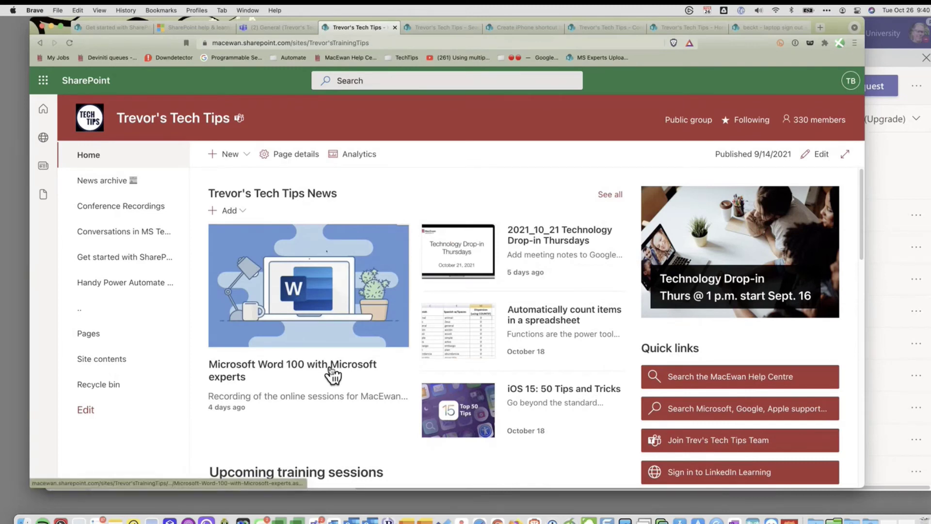
Step: Switch back to Teams, find the MS Teams Training Playground team and view the notification options of its Conf Videos channel
click(289, 29)
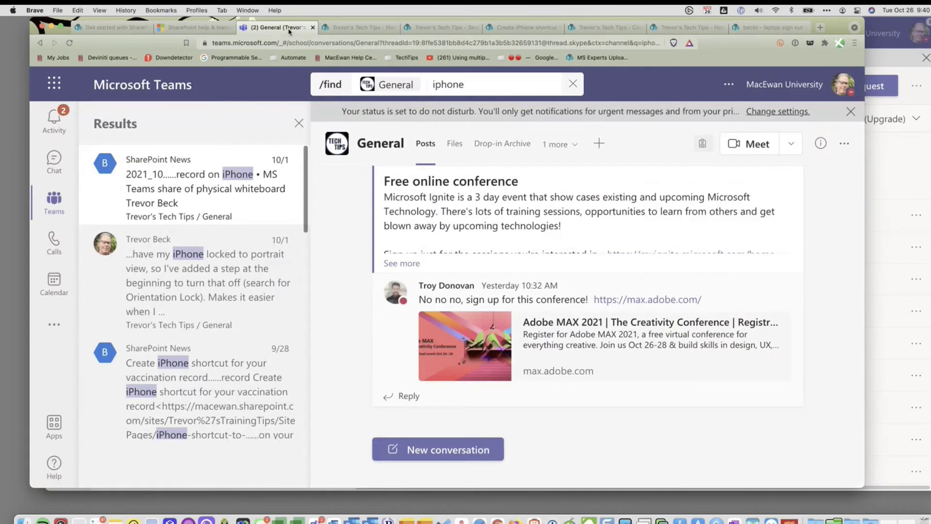
click(57, 203)
scroll(284, 289, down, 5)
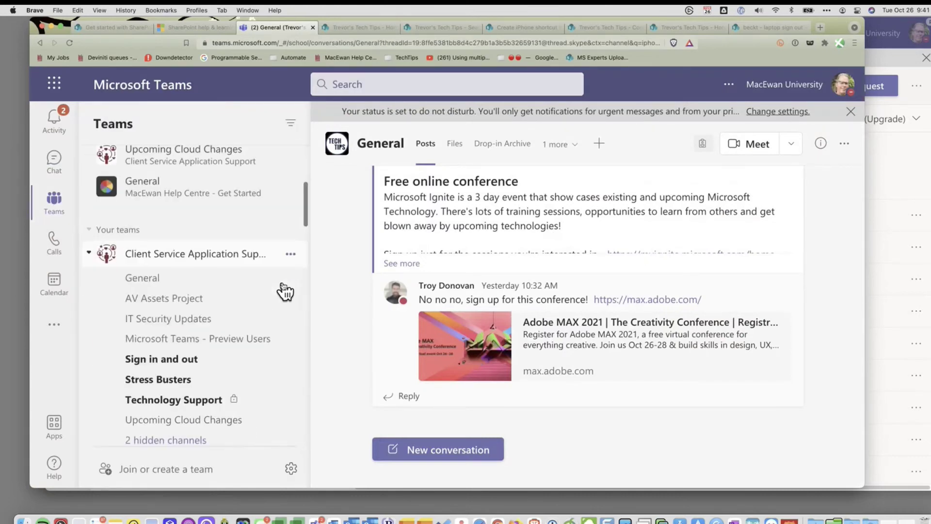
scroll(285, 291, down, 8)
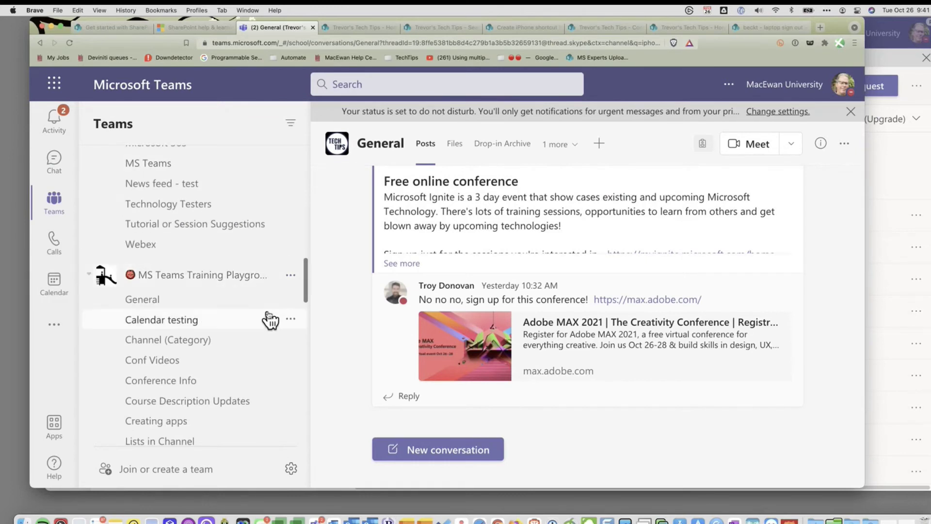
scroll(269, 319, down, 2)
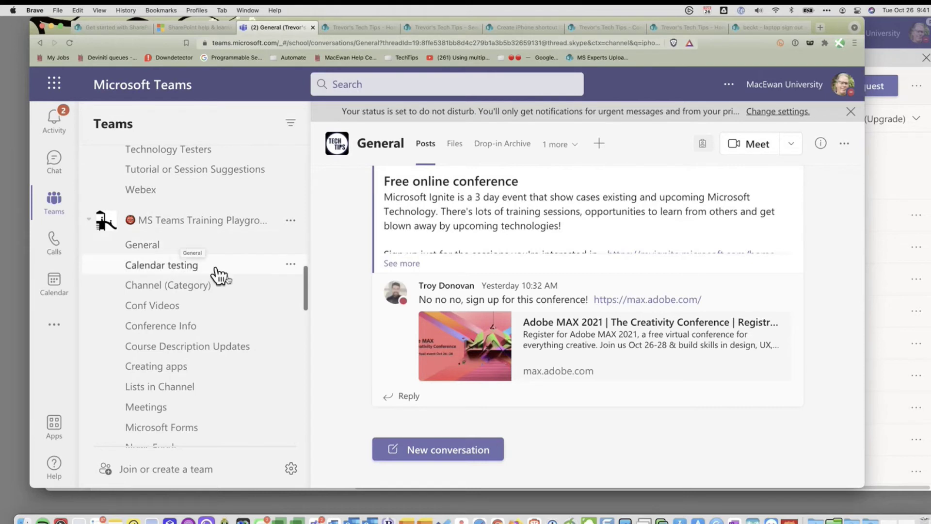
click(291, 308)
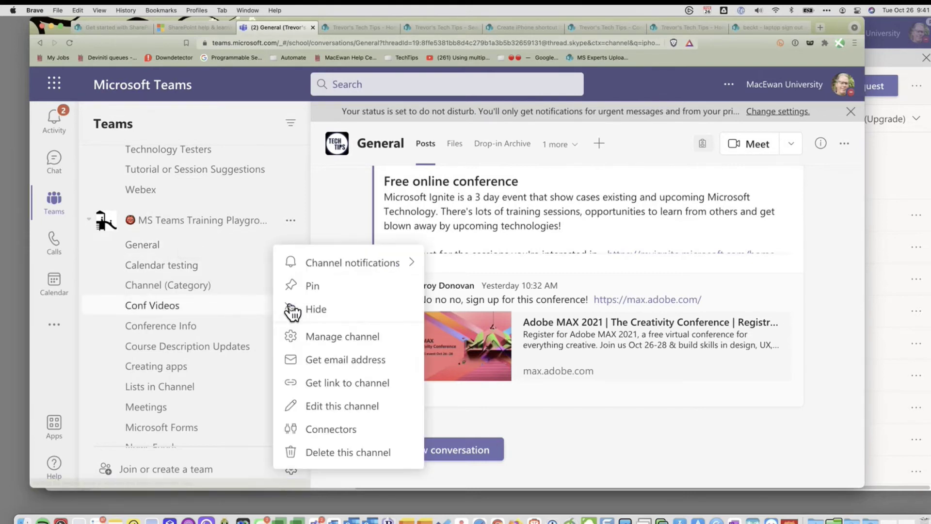
mouse_move(319, 268)
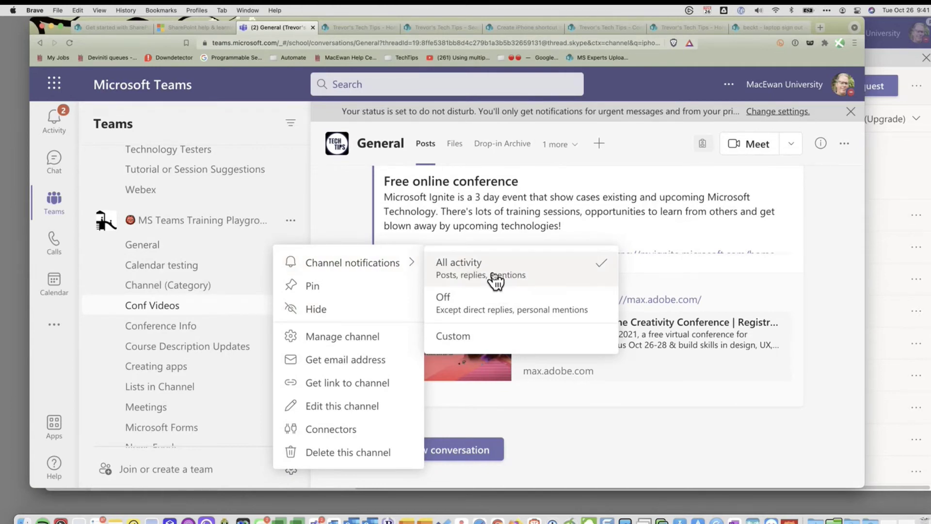
Step: Open the General channel of the MS Teams Training Playground team and view its channel notification options
click(184, 315)
click(279, 251)
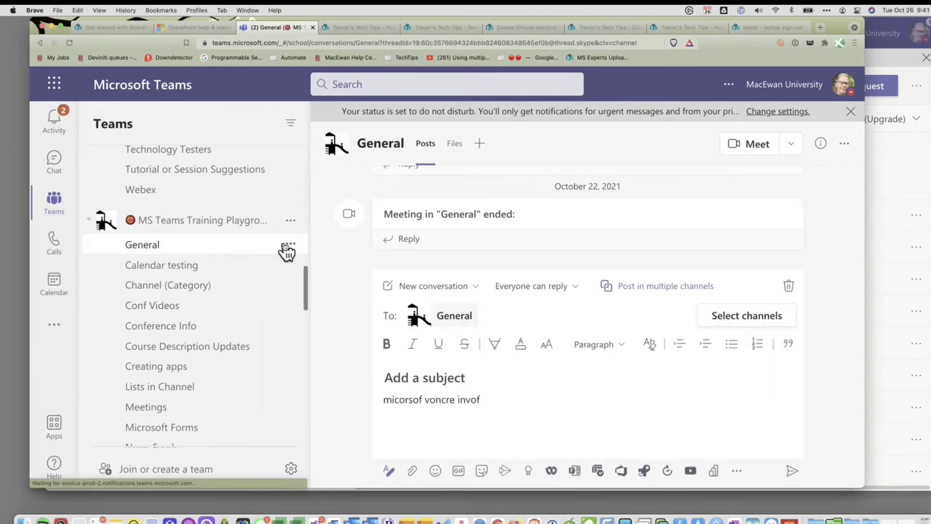
click(286, 246)
click(290, 246)
click(292, 248)
mouse_move(309, 277)
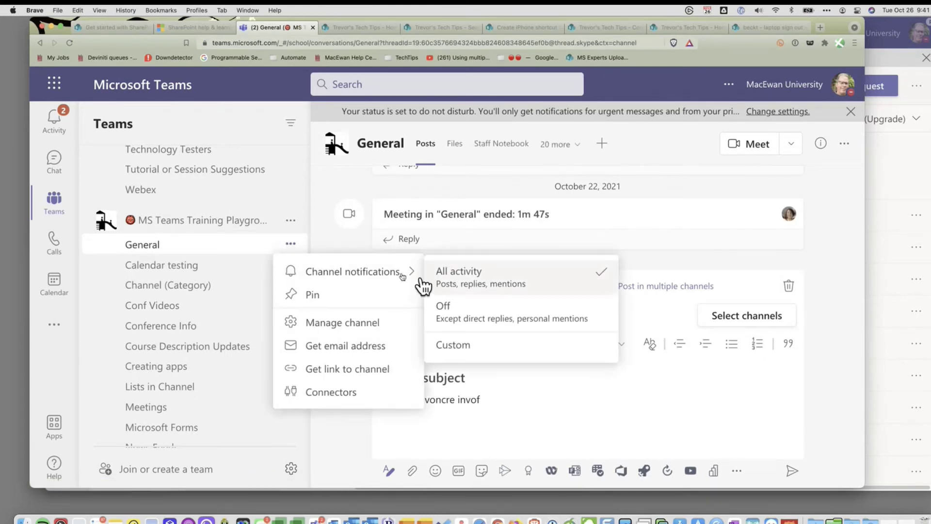
click(197, 249)
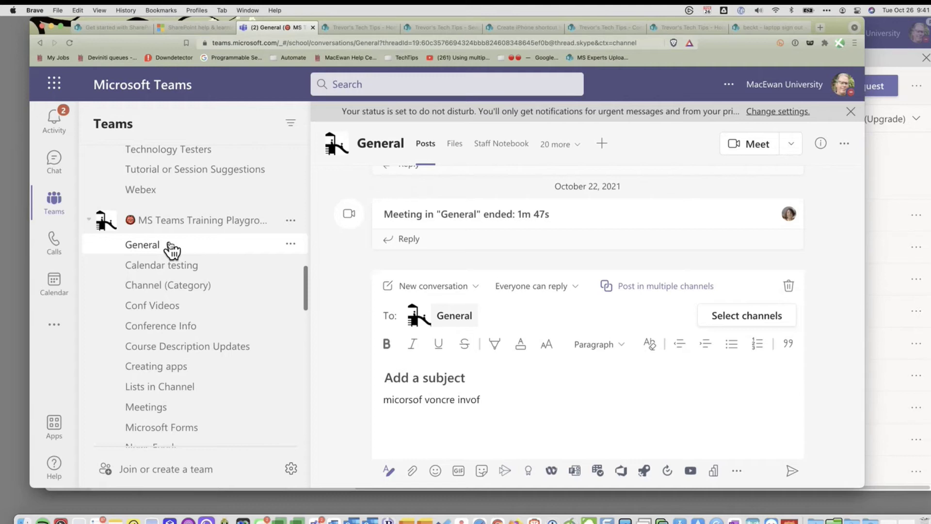
Step: Look through the team's Meetings and News Feeds channels and open the Microsoft Forms channel
click(176, 411)
scroll(231, 329, down, 2)
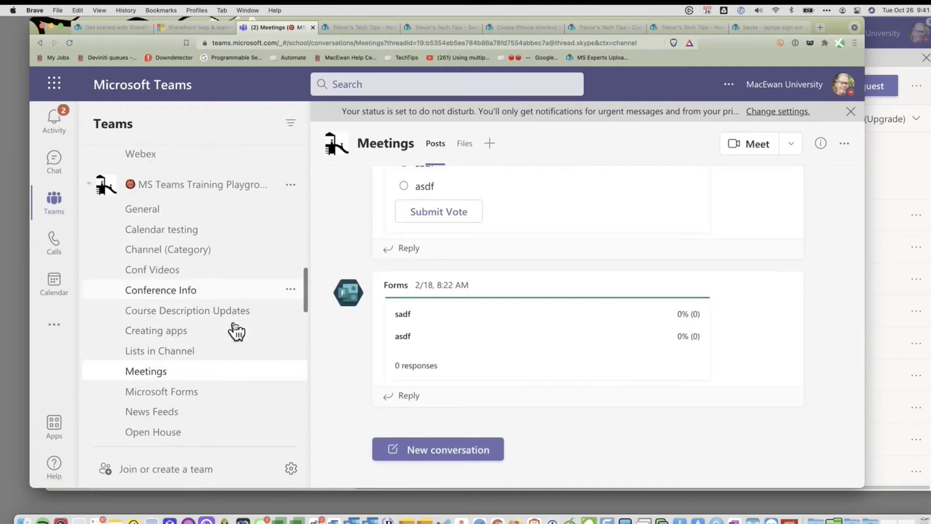
scroll(235, 328, down, 2)
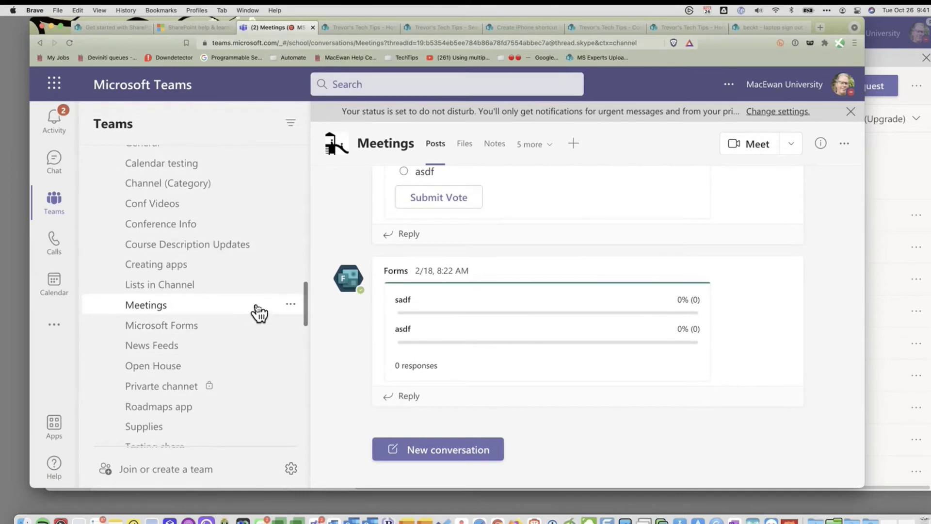
click(240, 330)
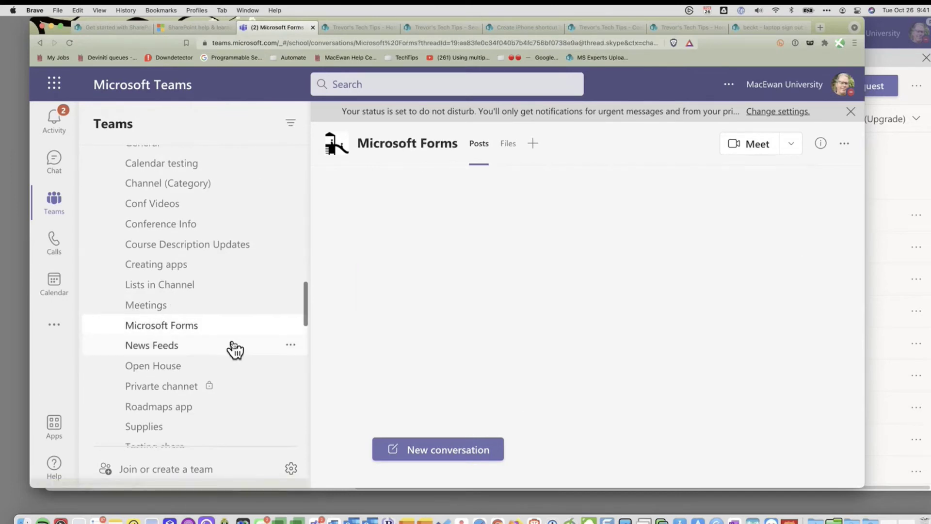
click(233, 345)
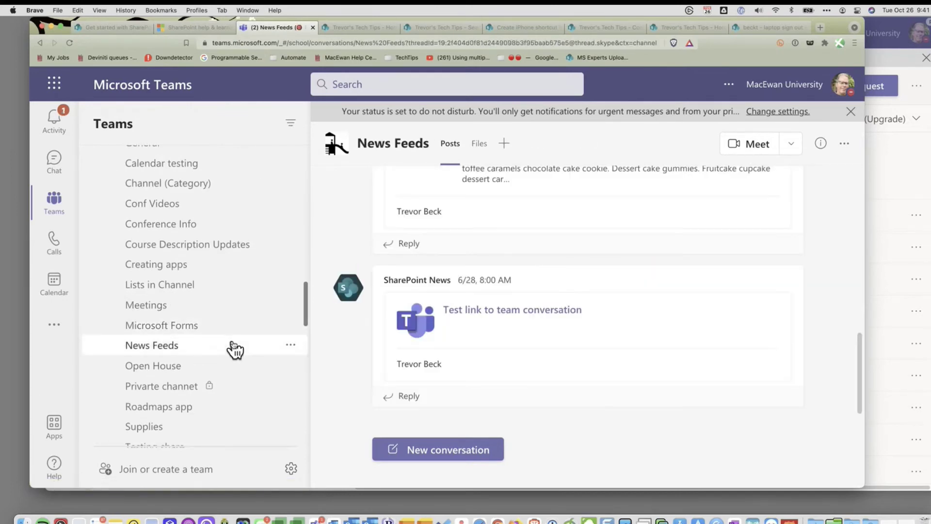
click(235, 331)
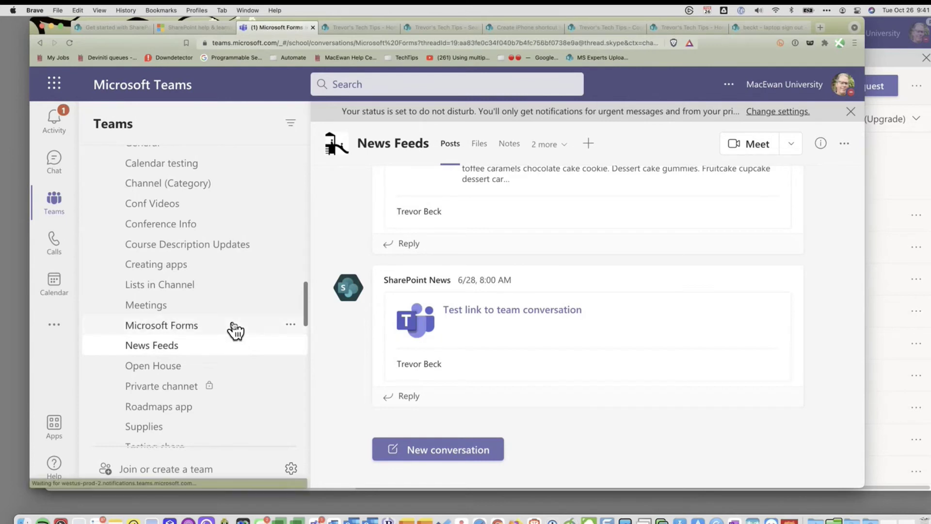
Step: Add the SharePoint News connector to the Microsoft Forms channel, check its configured entry and return to the channel
click(292, 327)
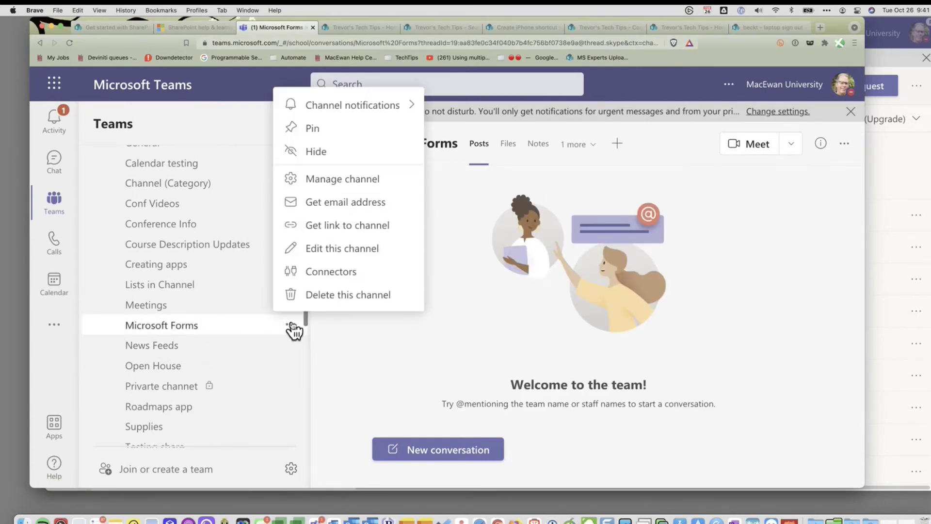
click(317, 273)
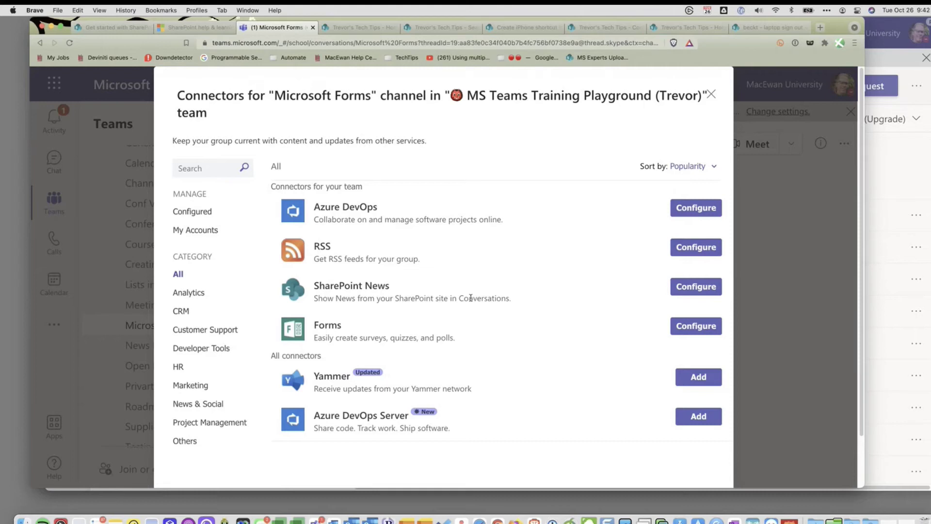
click(694, 290)
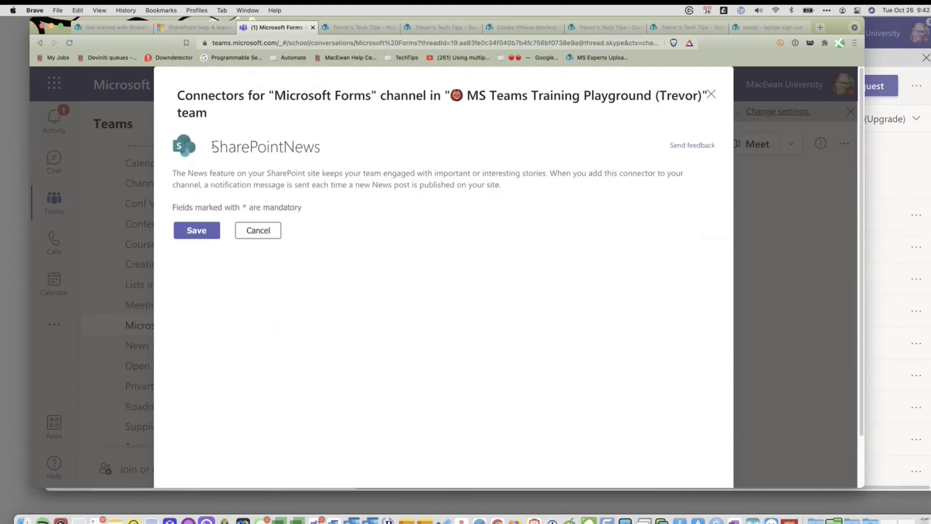
click(197, 230)
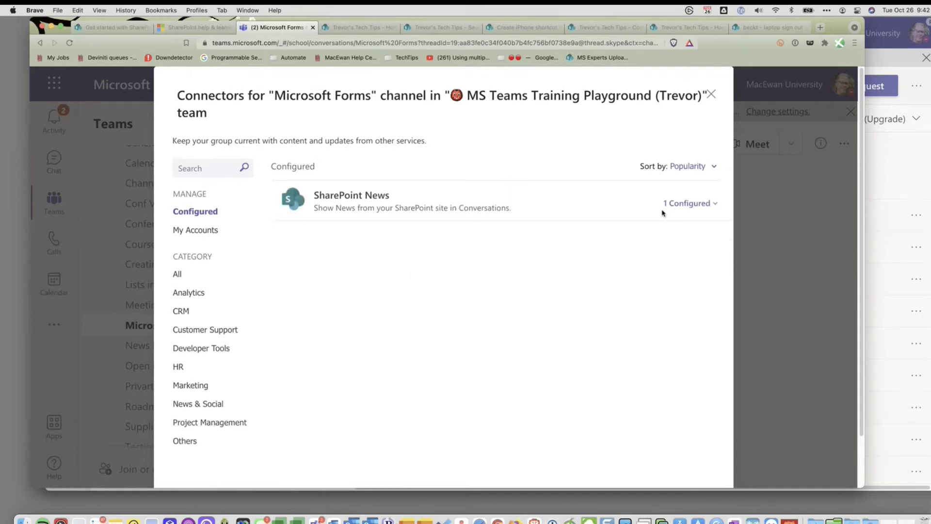
click(701, 206)
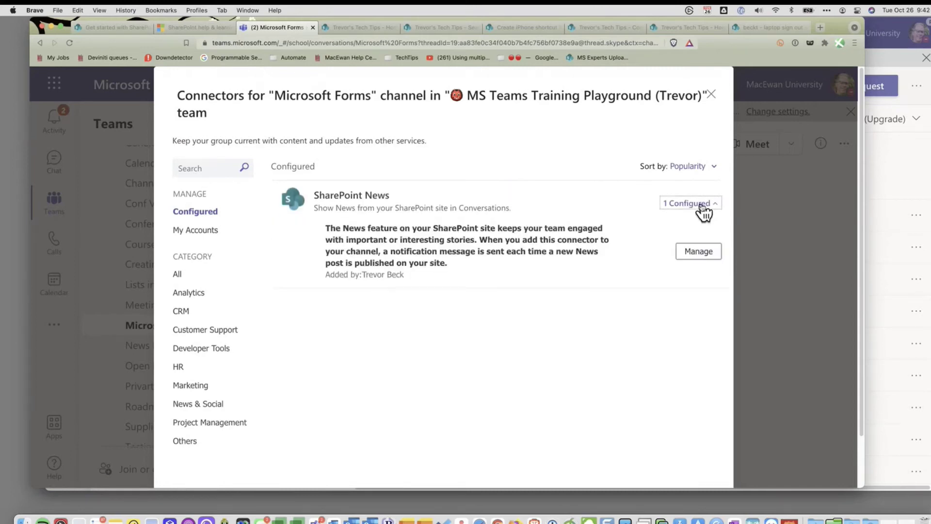
click(130, 324)
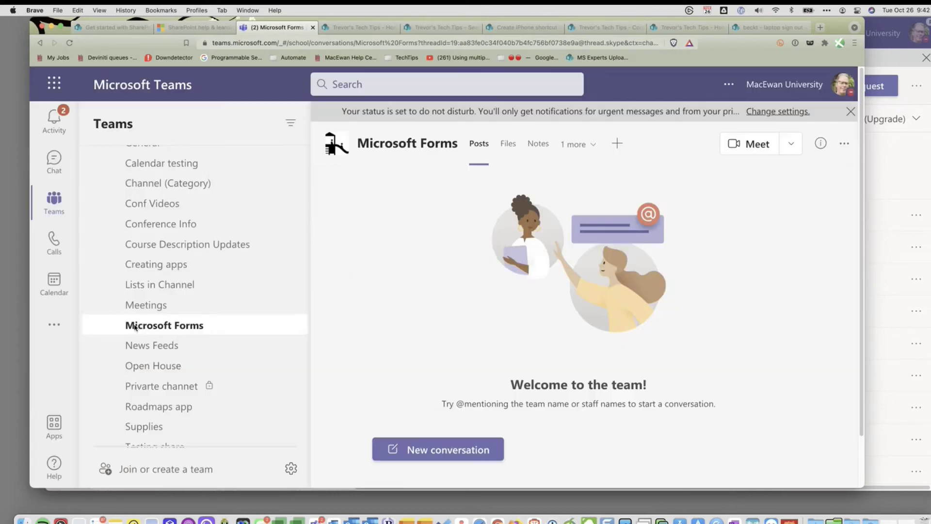
Step: Open the Microsoft Forms channel's files in SharePoint and go to the team site's Home page
click(514, 145)
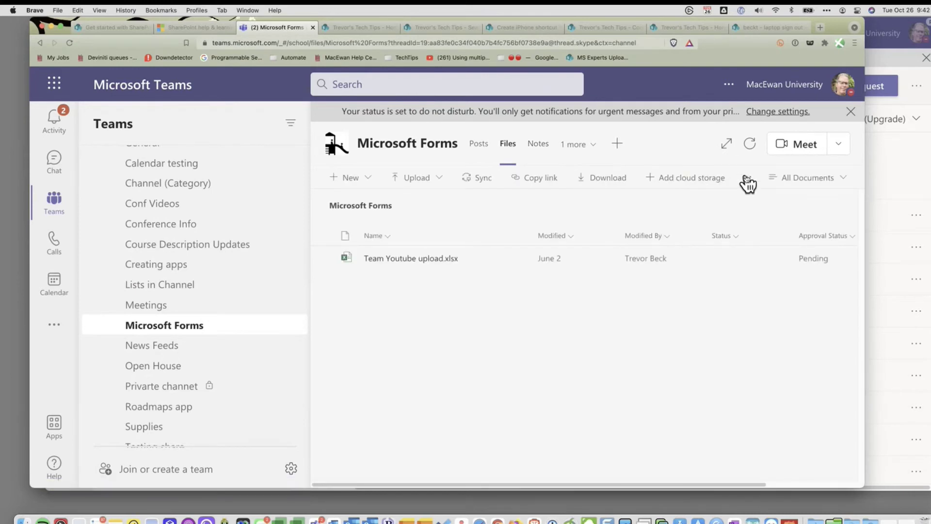
click(747, 178)
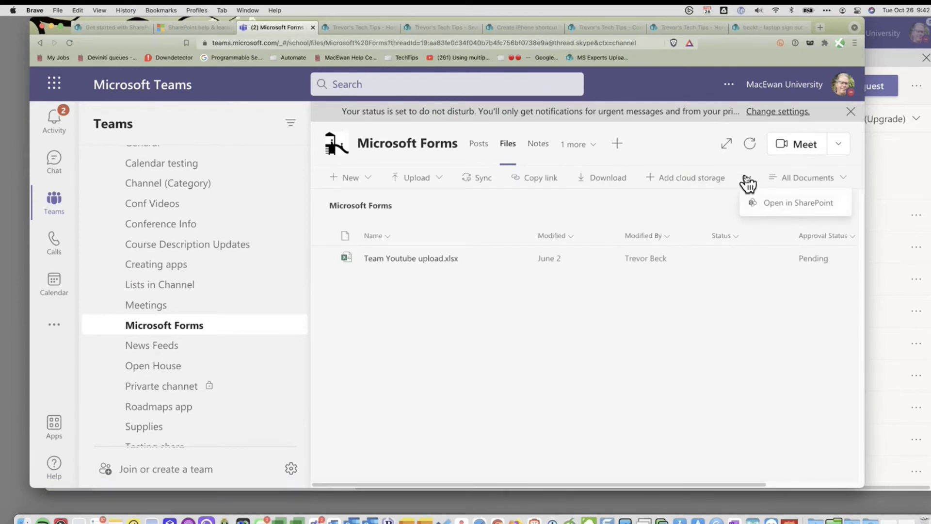
click(777, 203)
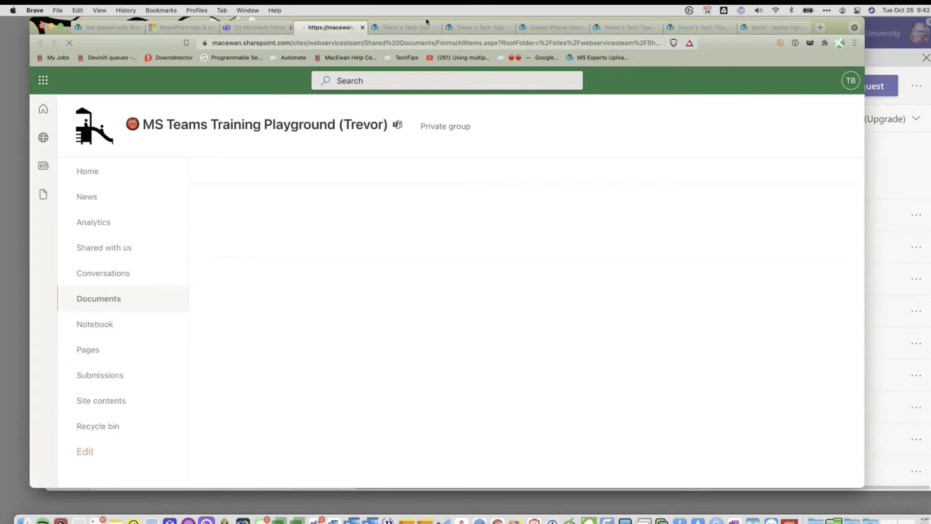
click(95, 181)
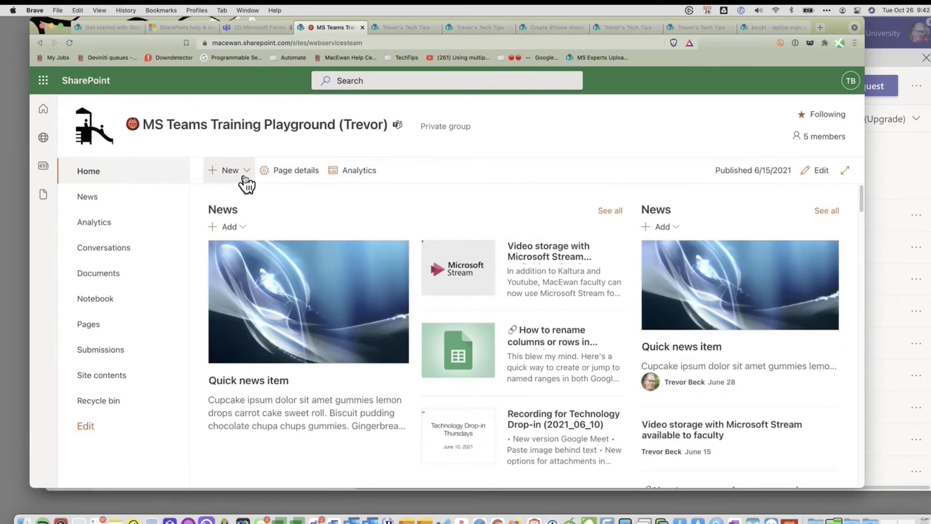
Step: Create a news post on the team site from the Blank template
click(245, 177)
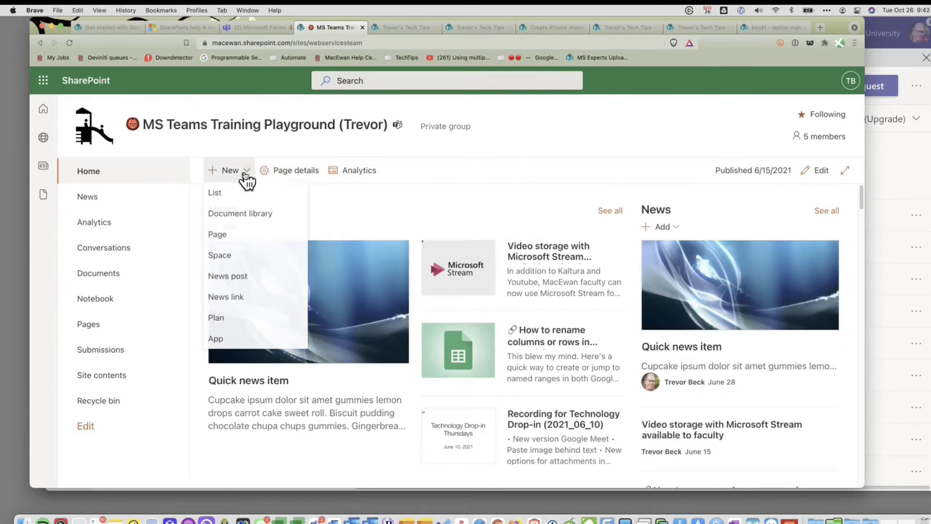
click(234, 281)
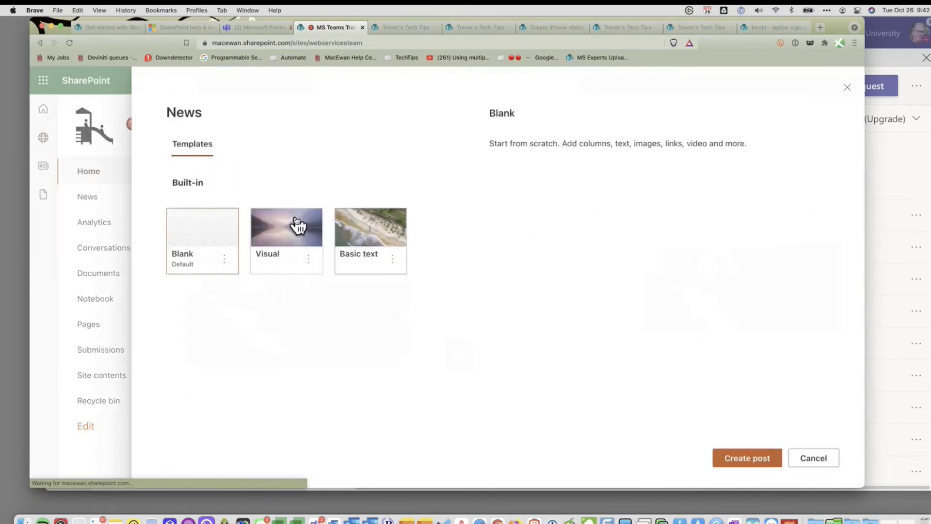
click(219, 251)
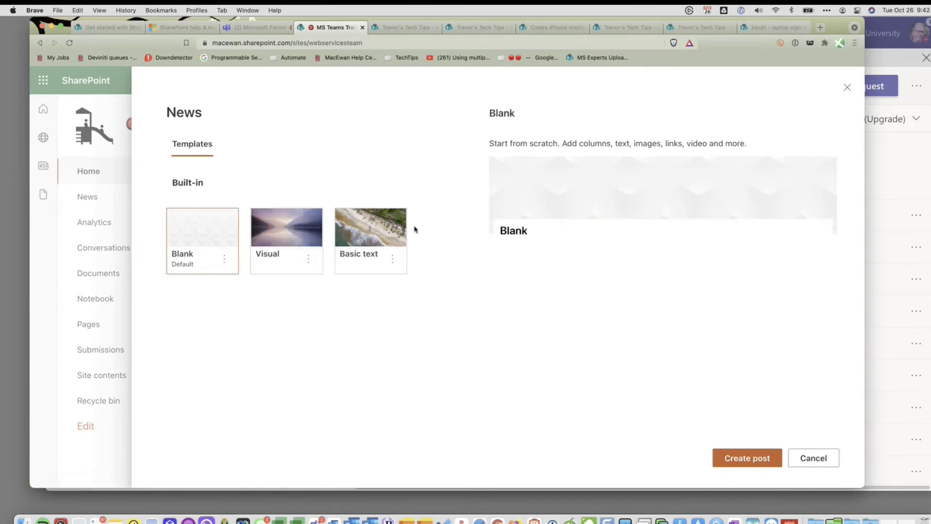
click(755, 459)
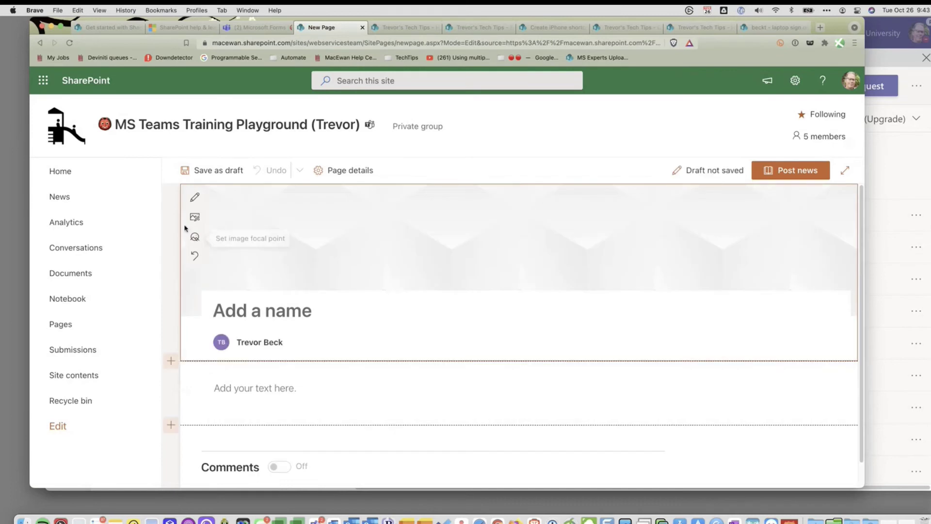
Step: Set the stock image of a gardener with a watering can as the title image and name the post "My new post"
click(196, 219)
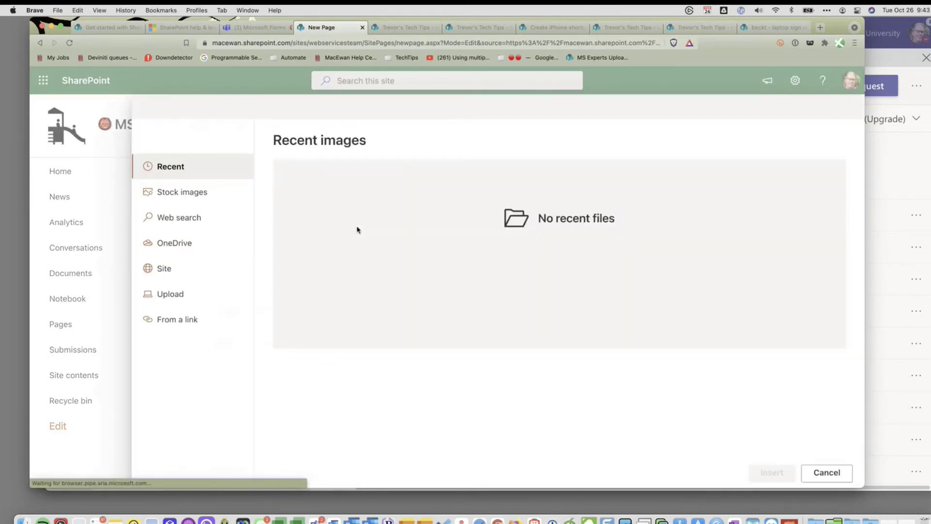
click(183, 199)
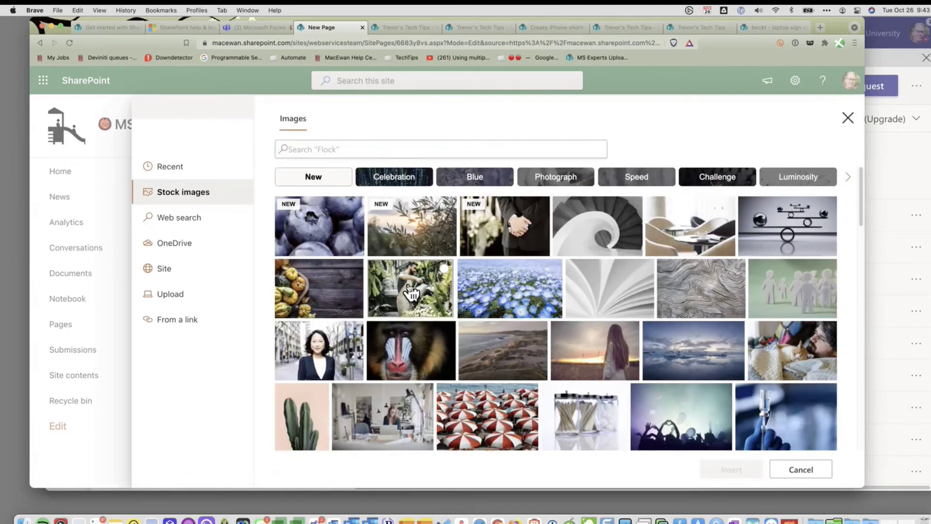
click(410, 287)
click(742, 473)
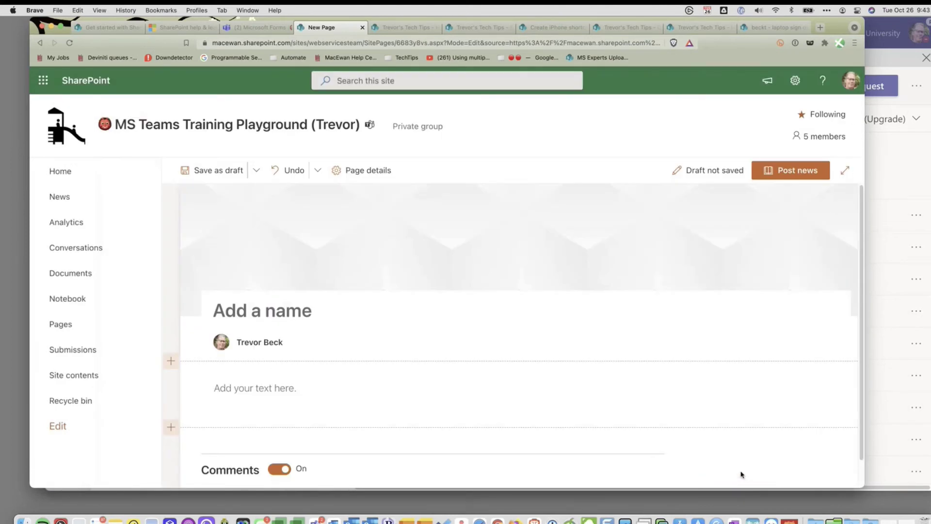
click(251, 311)
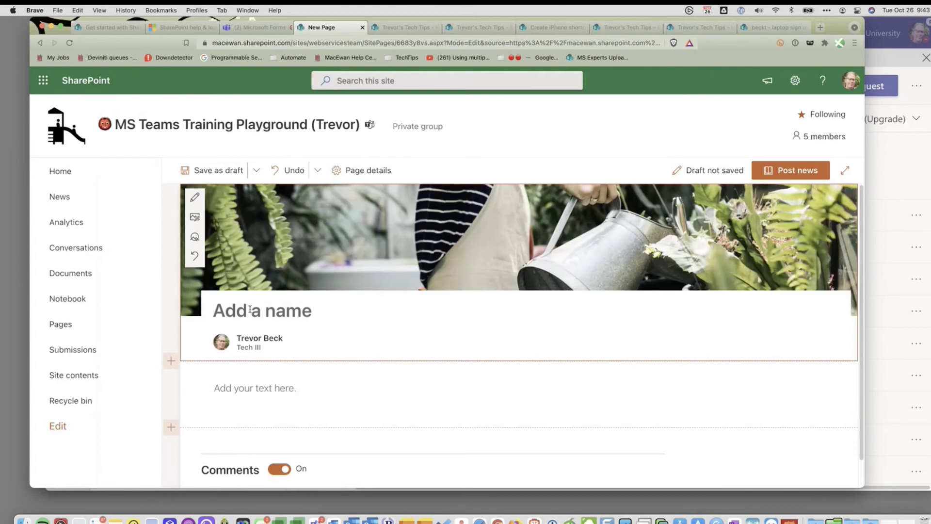
text(My new post)
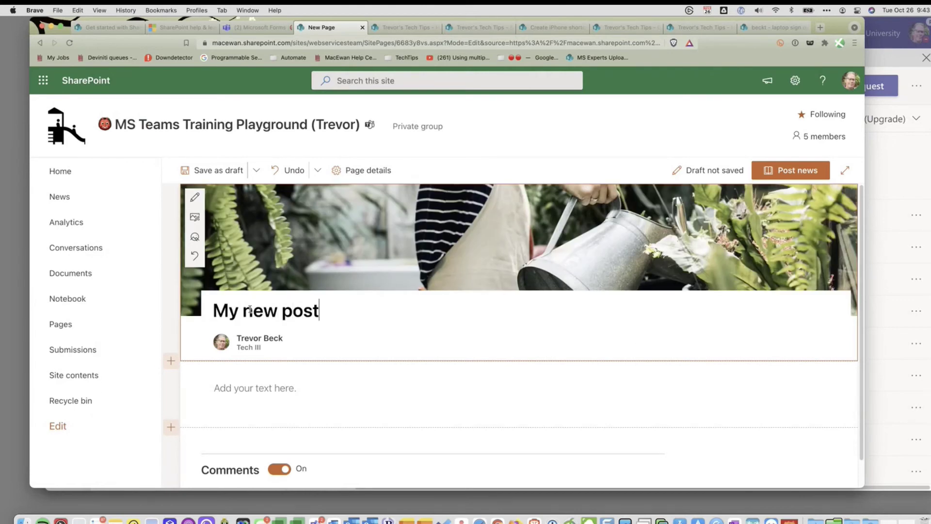
Step: Move the title image's focal point upward to the gardener's face and enter "lasfj" as body text
click(195, 238)
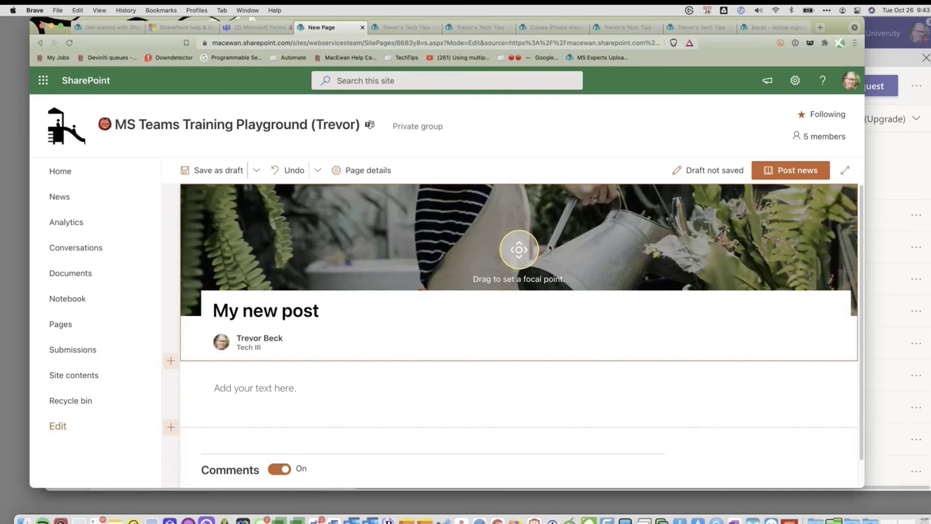
drag(520, 246, 520, 206)
click(306, 366)
text(lasfj)
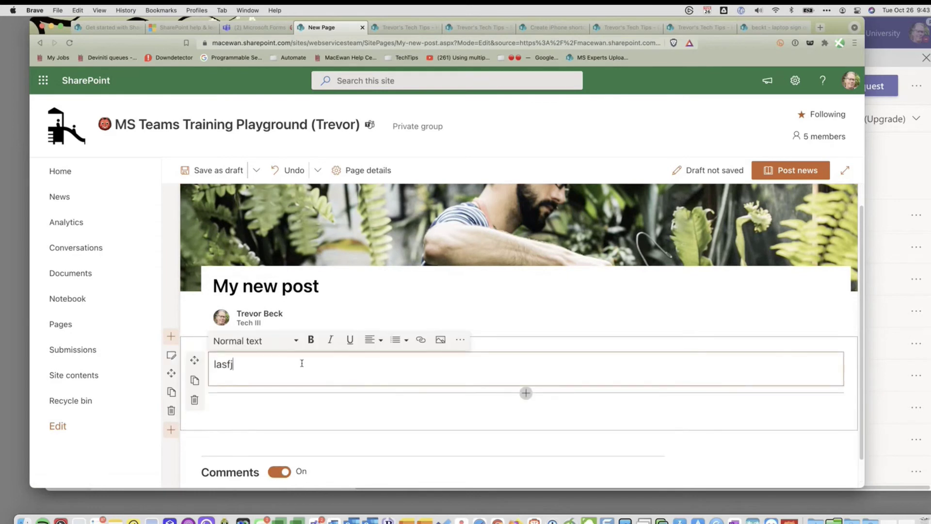
Step: Complete the body text as "lasfjlsajf ;lsaj;fljs alfd", retitle the post "My new post - please ignore" and publish it as news
text(lsajf ;lsaj;fljs alfd)
scroll(340, 388, down, 2)
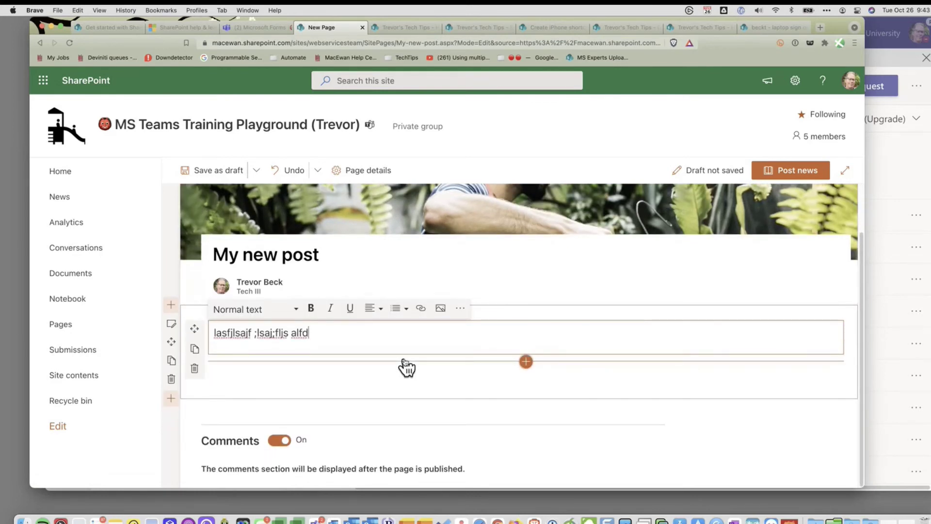
click(336, 248)
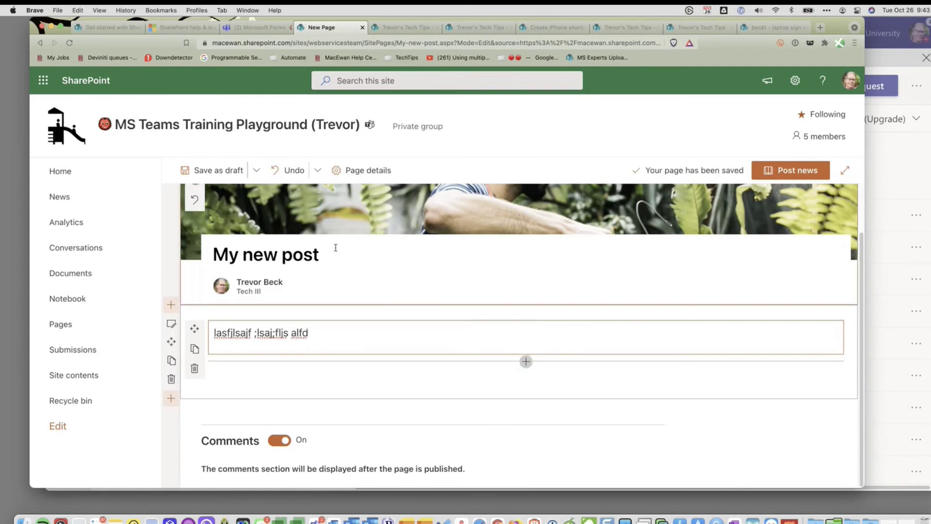
text(- please ignore)
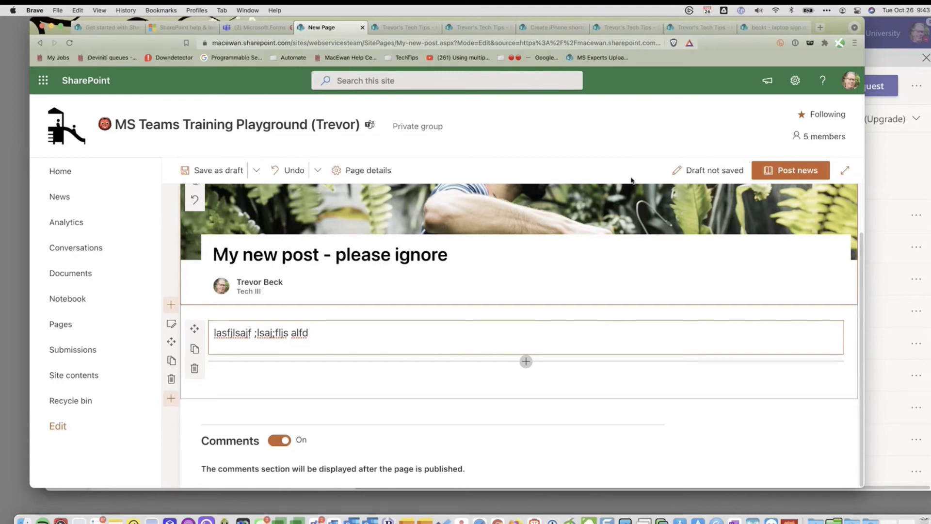
click(778, 172)
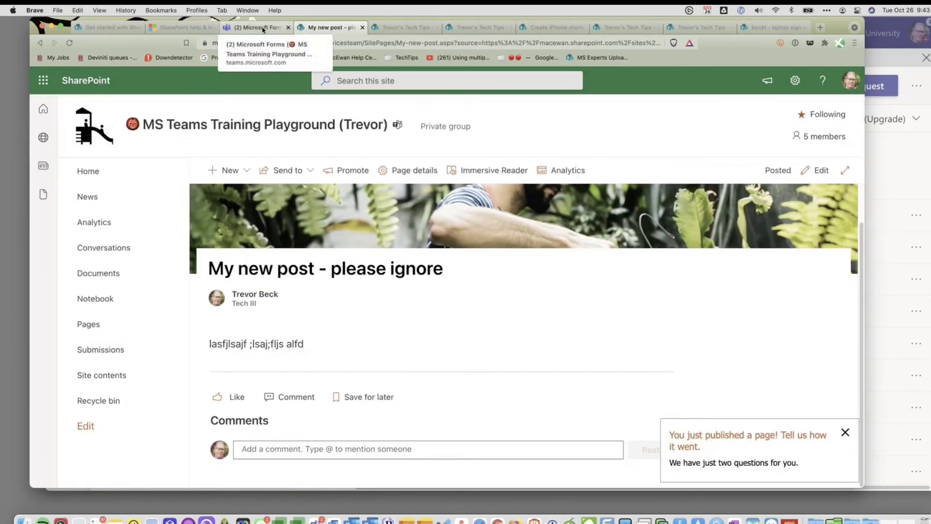
Step: Switch to Teams and check the Microsoft Forms channel's posts and the activity feed for the published SharePoint news
click(257, 28)
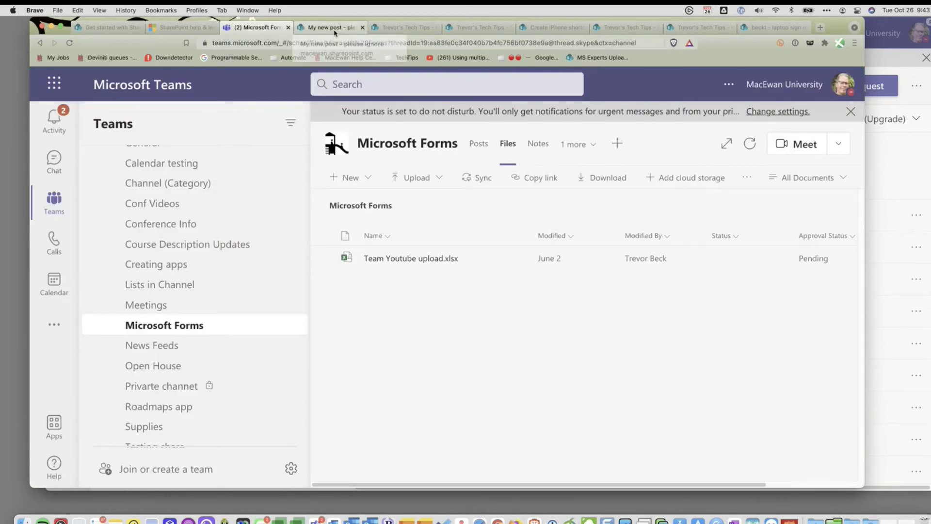
click(205, 335)
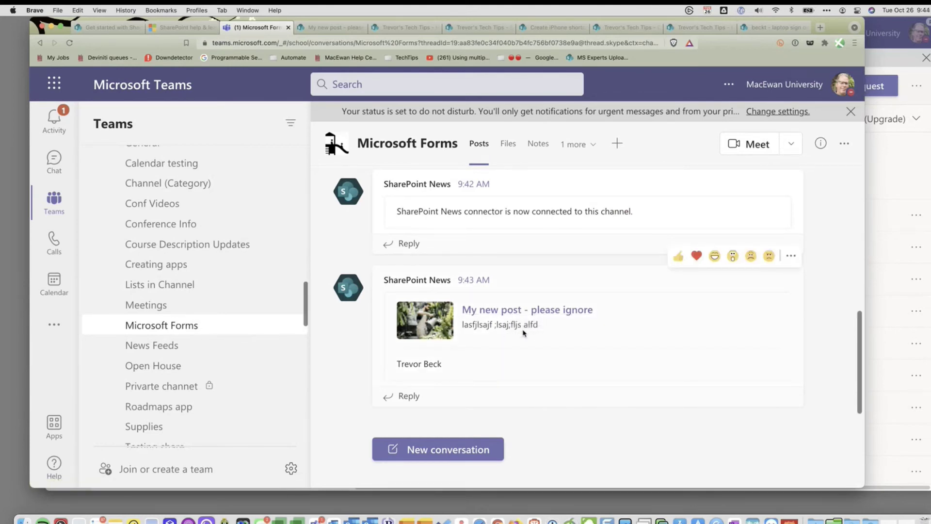
click(55, 121)
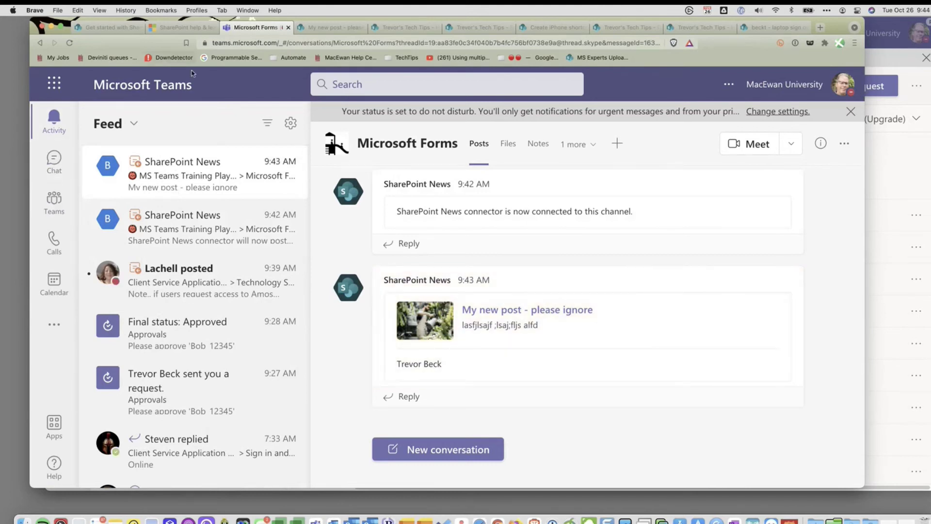
click(54, 201)
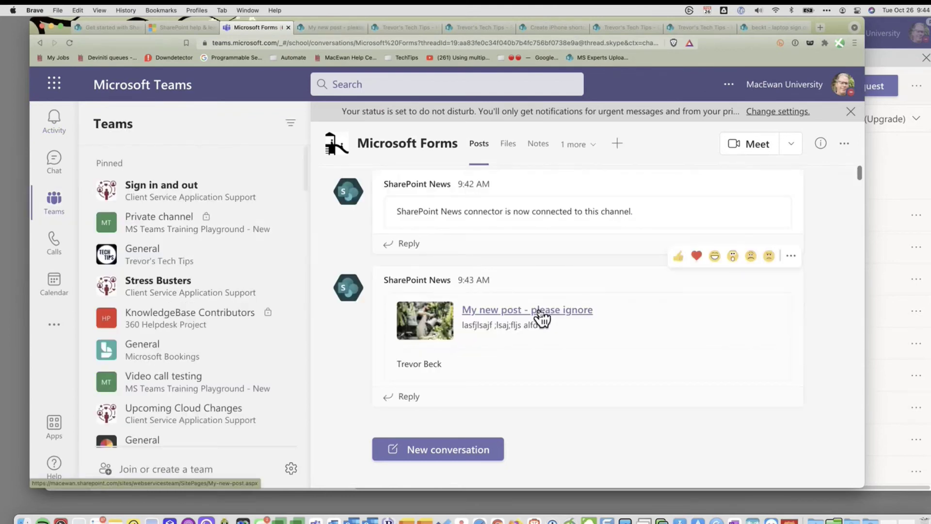
Step: Open the news post from its channel message, and reopen it from the team site's Home page
click(540, 312)
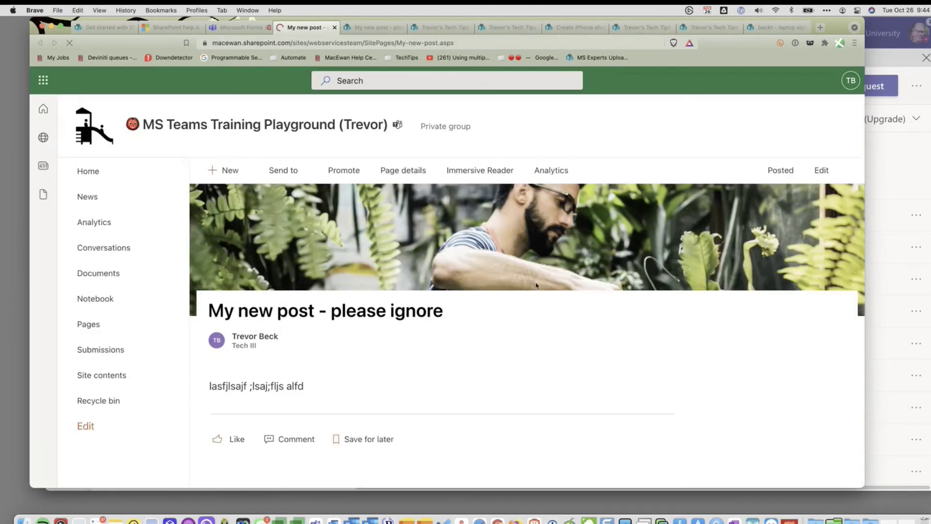
click(89, 175)
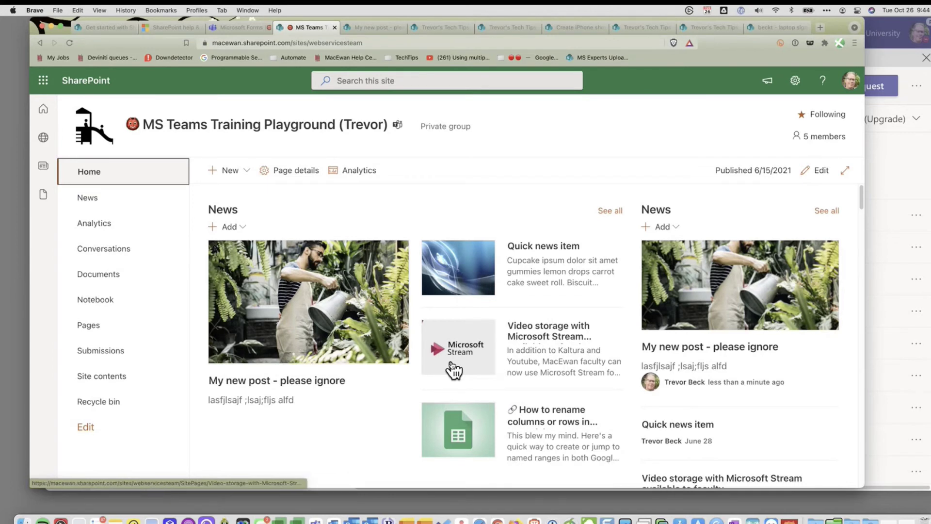
click(323, 382)
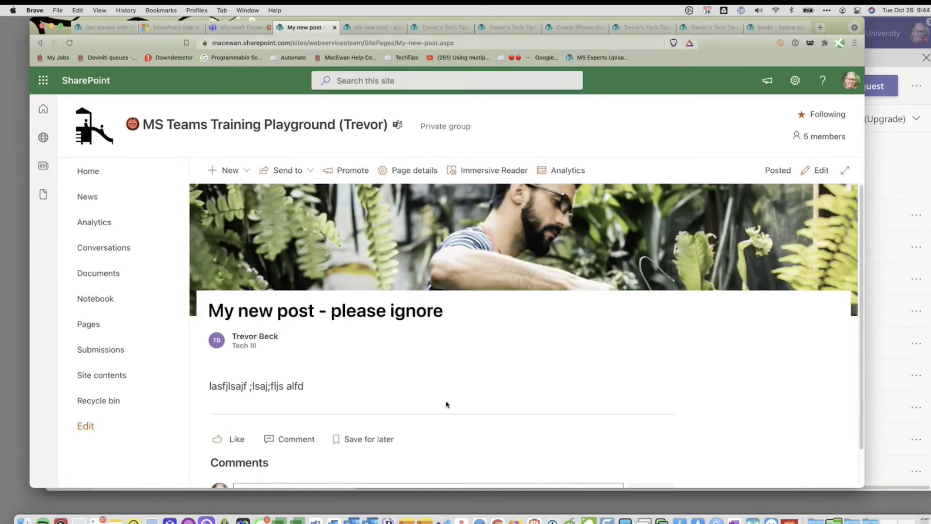
Step: Edit the news post and add a Document library web part in a new section below the body text
click(822, 171)
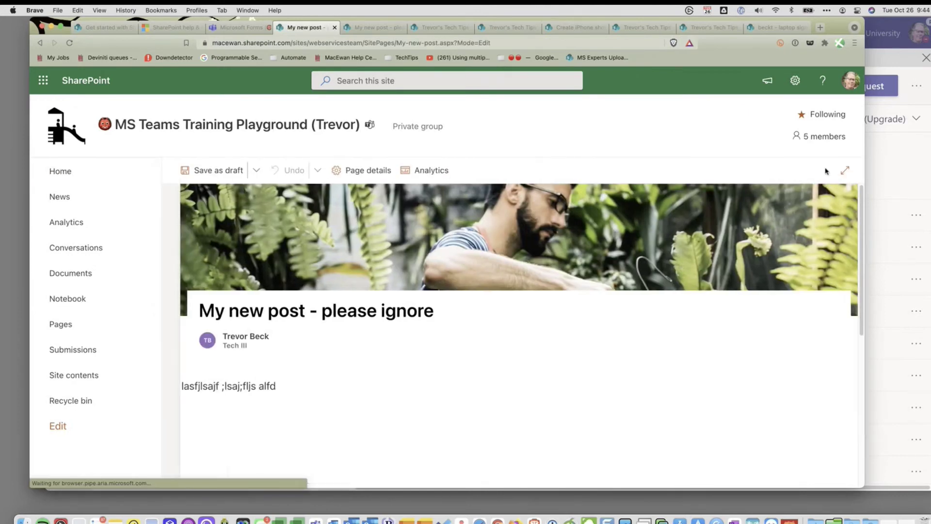
click(467, 365)
text(lasfjlsajf ;lsaj;fljs alfd)
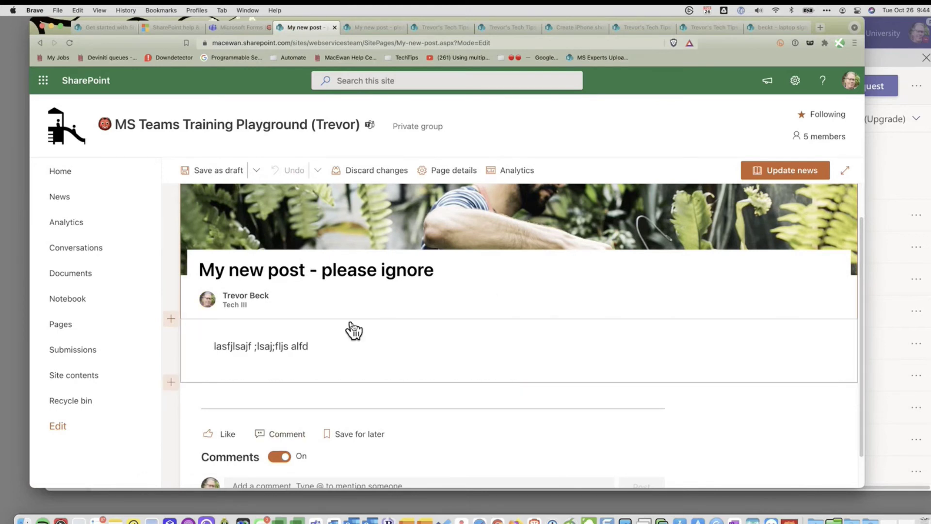
click(529, 389)
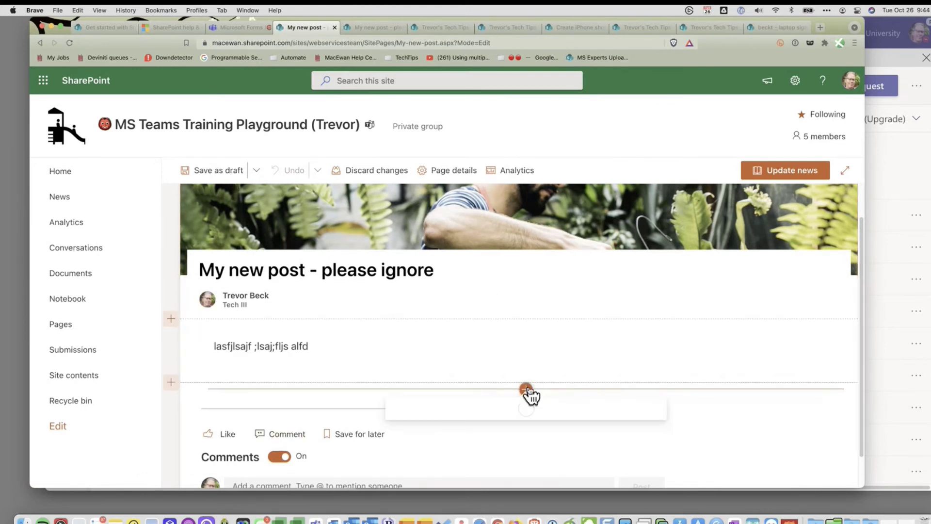
scroll(484, 328, down, 1)
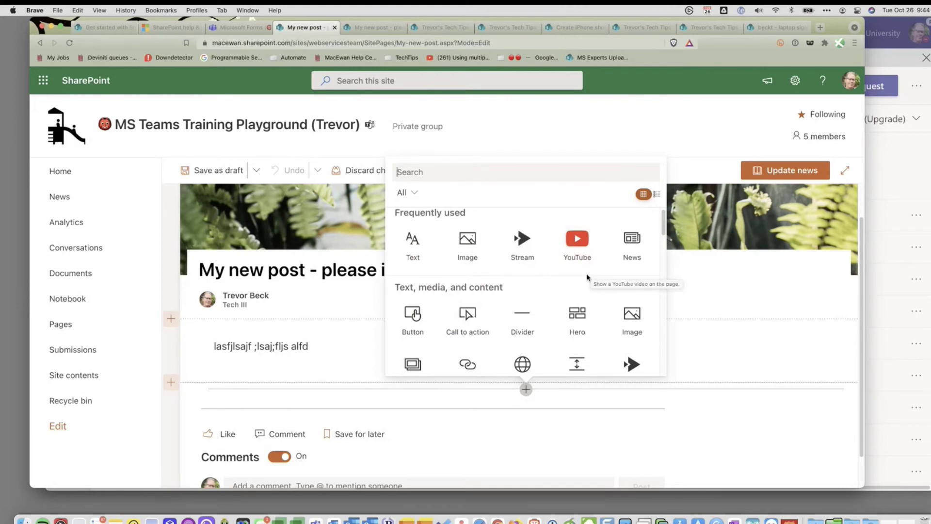
scroll(618, 273, down, 1)
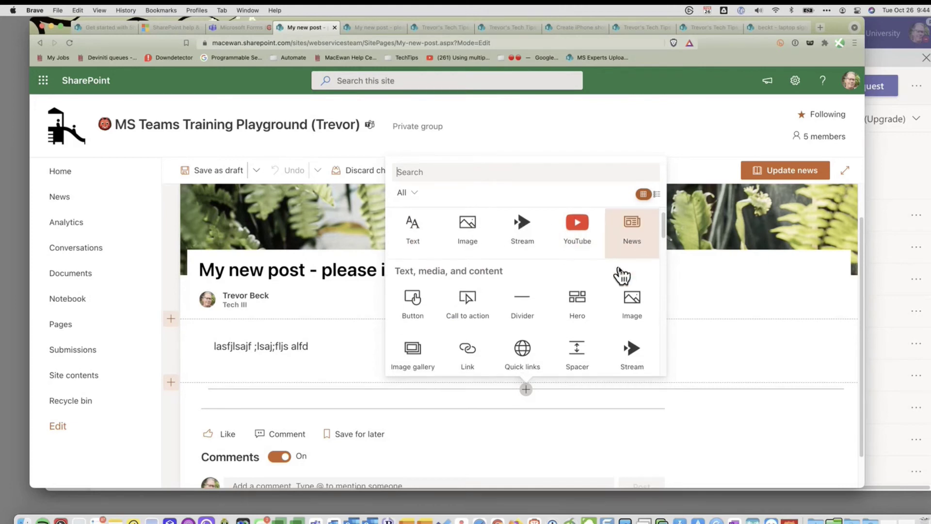
scroll(572, 307, down, 3)
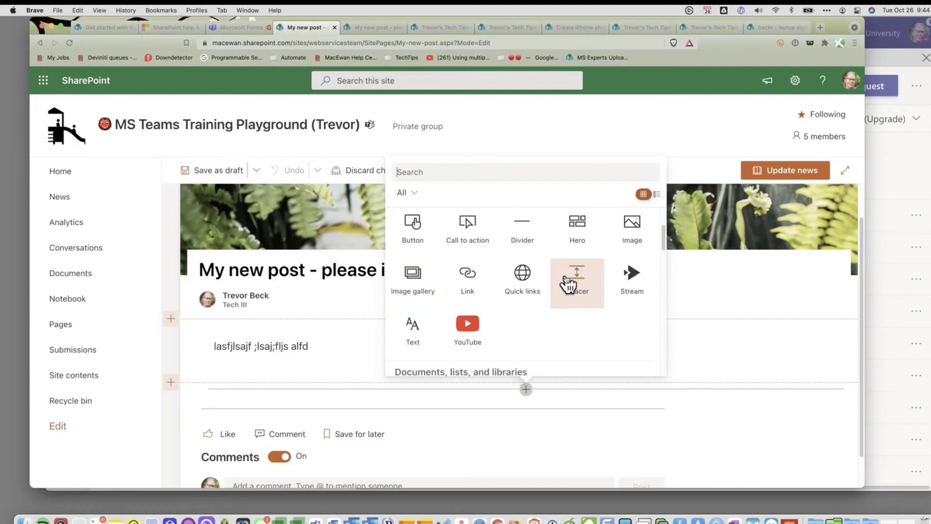
scroll(578, 280, down, 3)
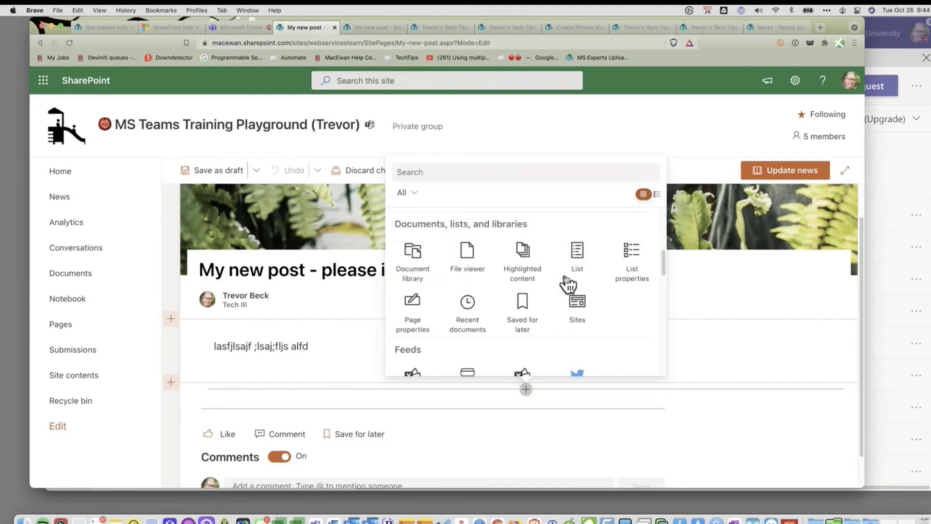
click(414, 266)
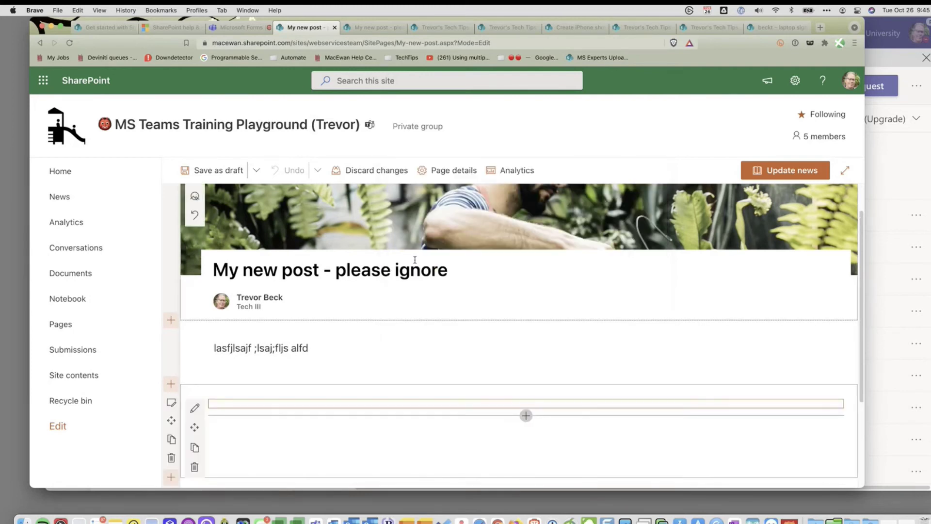
Step: Set the web part to show the Form Templates library, update the published news post and review the page
scroll(618, 300, down, 3)
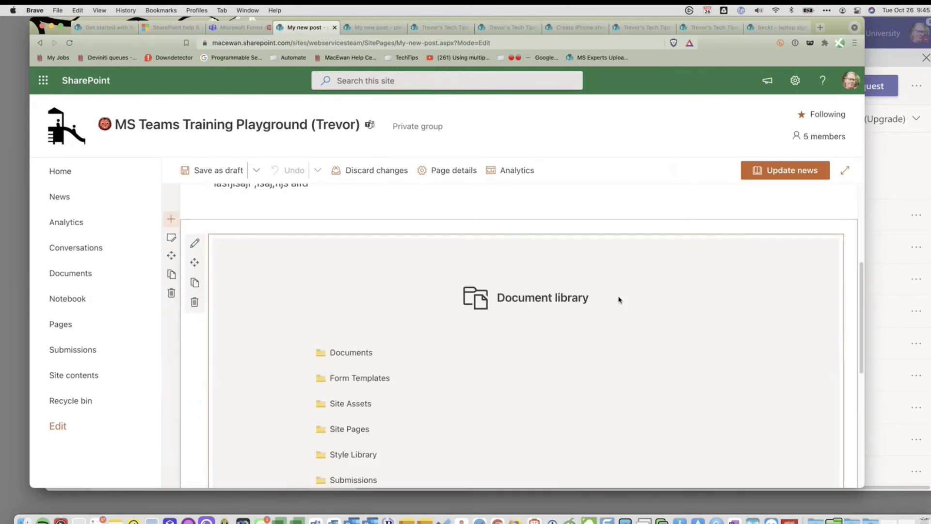
scroll(461, 327, down, 3)
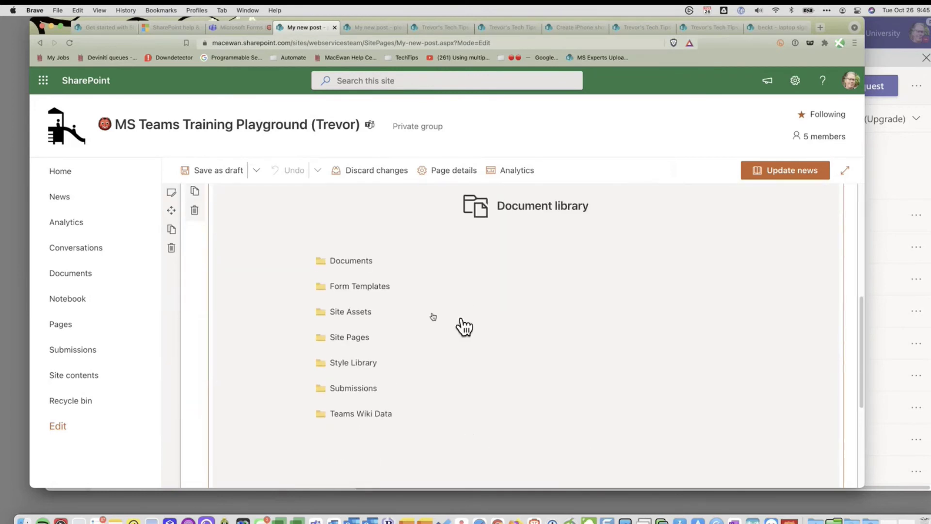
click(374, 291)
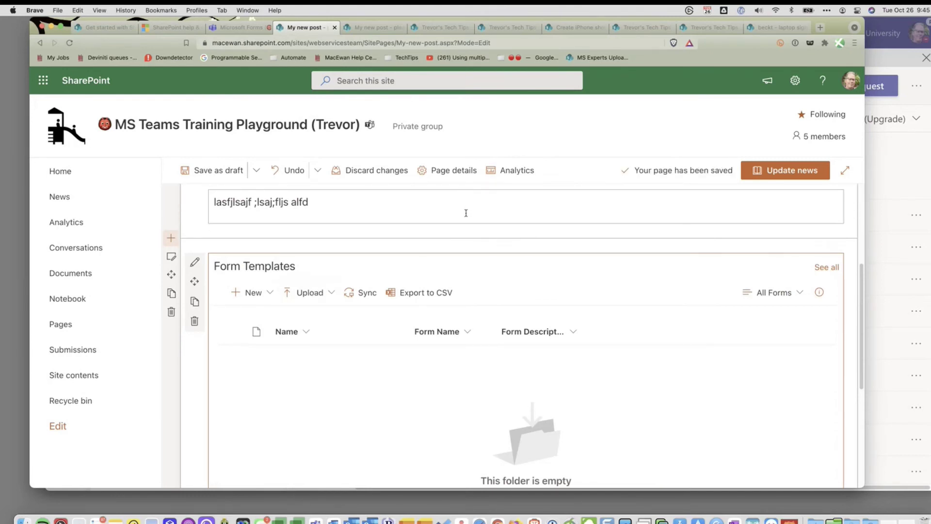
scroll(536, 380, down, 3)
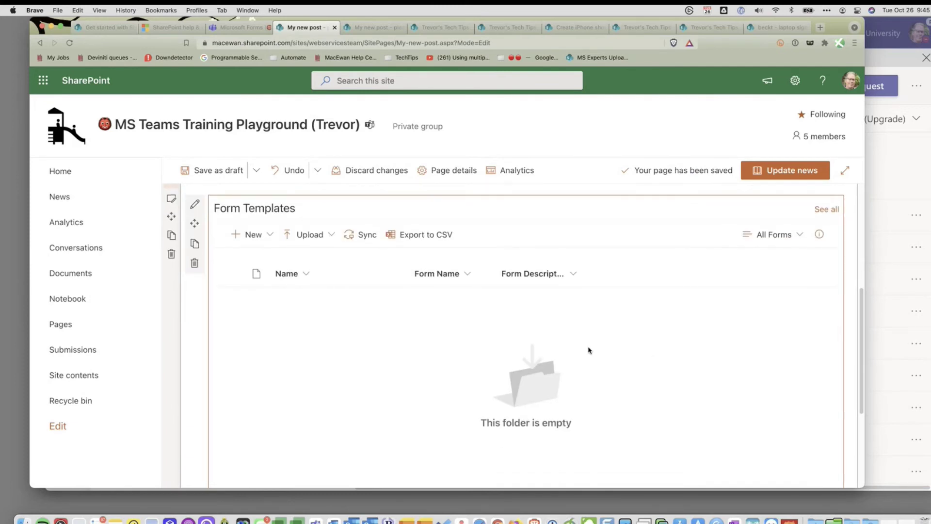
click(773, 178)
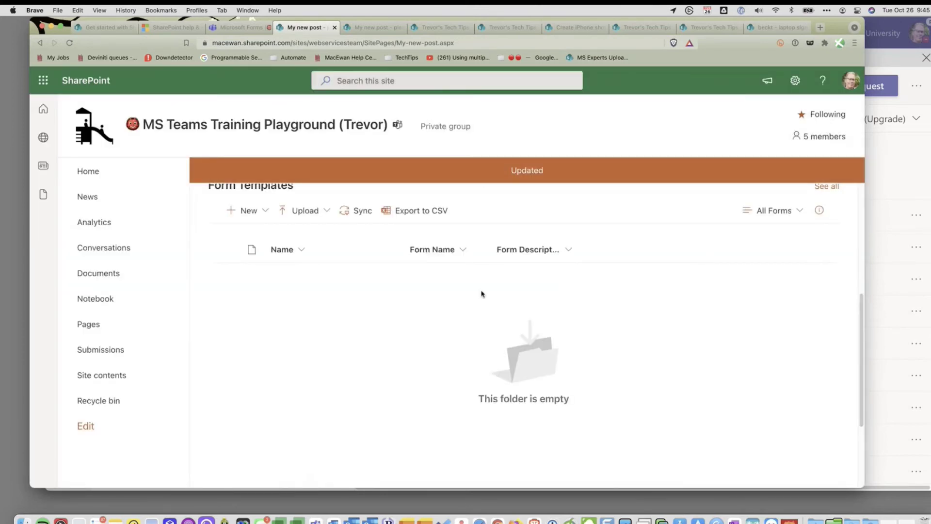
scroll(485, 310, up, 5)
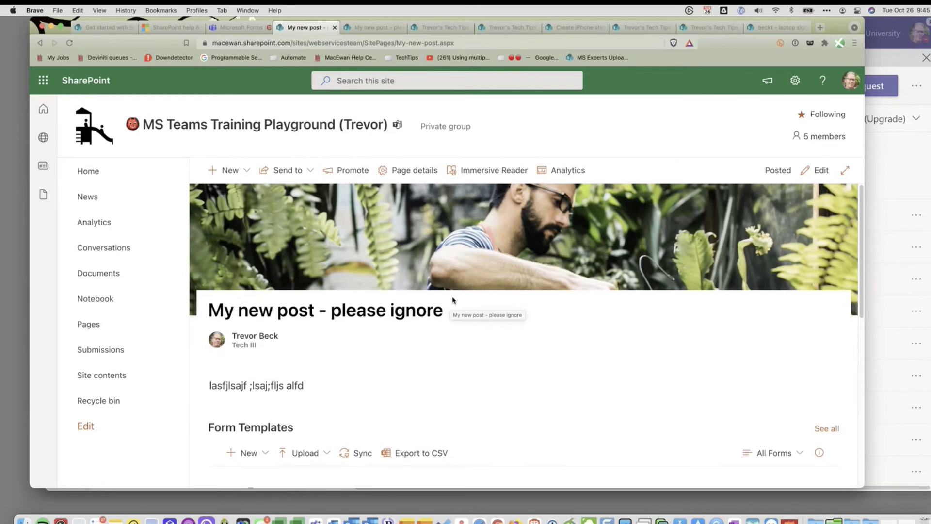
scroll(451, 303, down, 4)
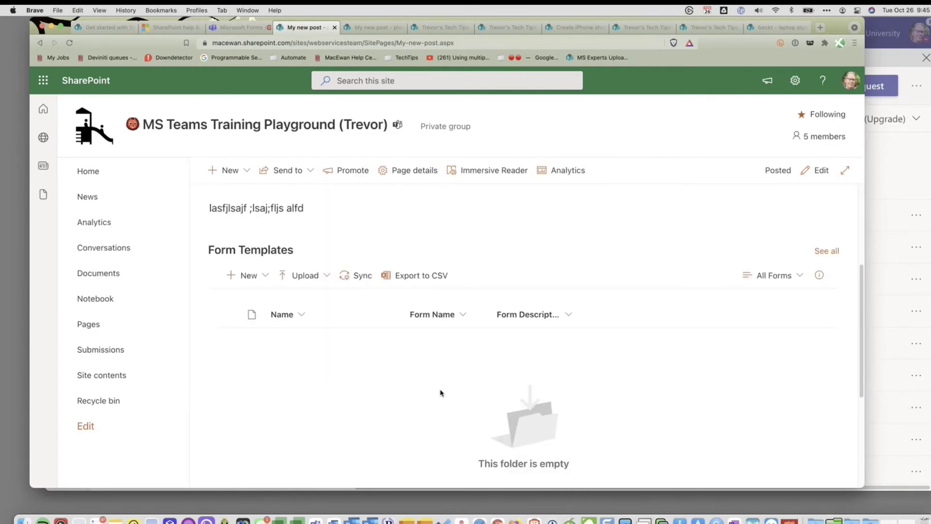
scroll(439, 391, down, 1)
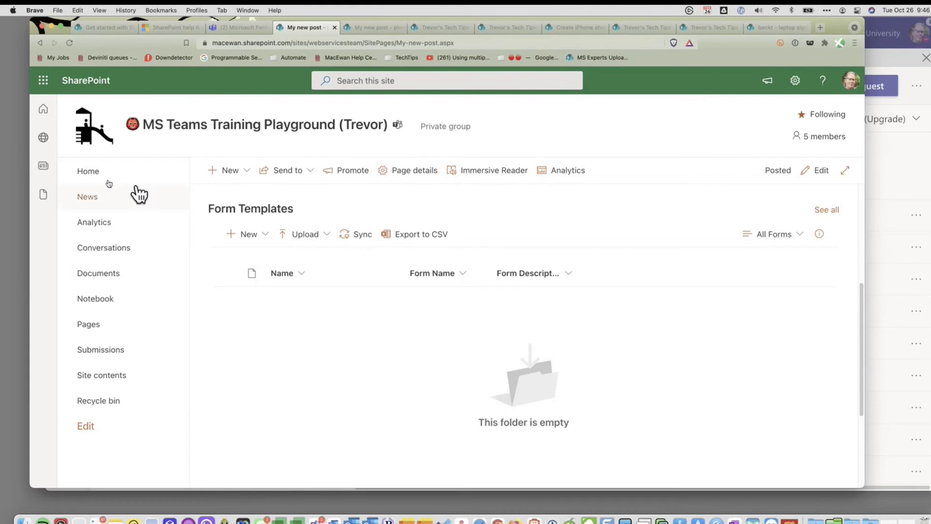
Step: Return to the team site's Home page and open its Documents library
click(89, 180)
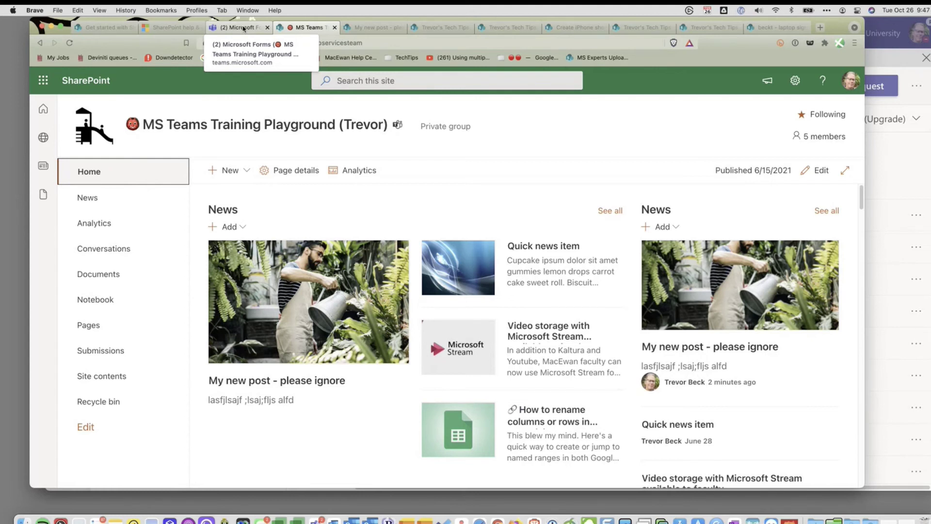
click(123, 290)
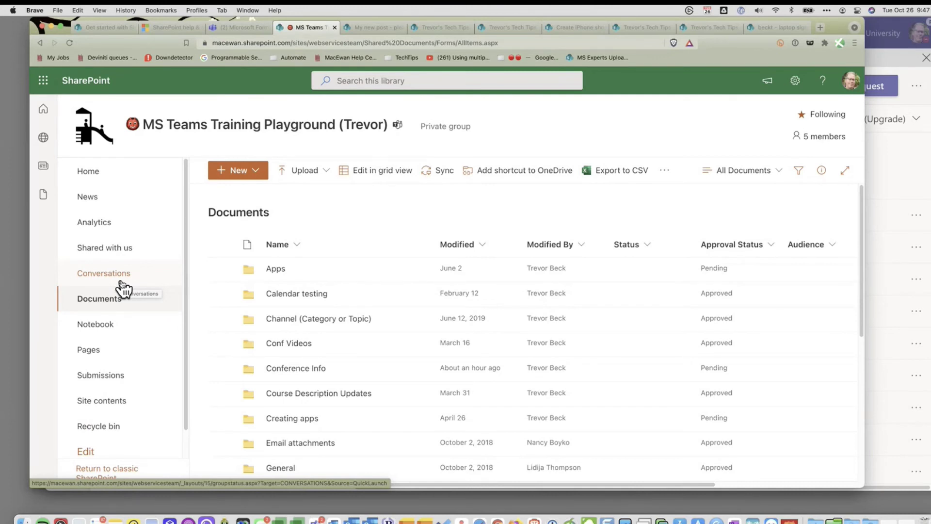
Step: Go to the Tech Tips site and look through its settings options, Site contents and Conference Recordings
click(460, 32)
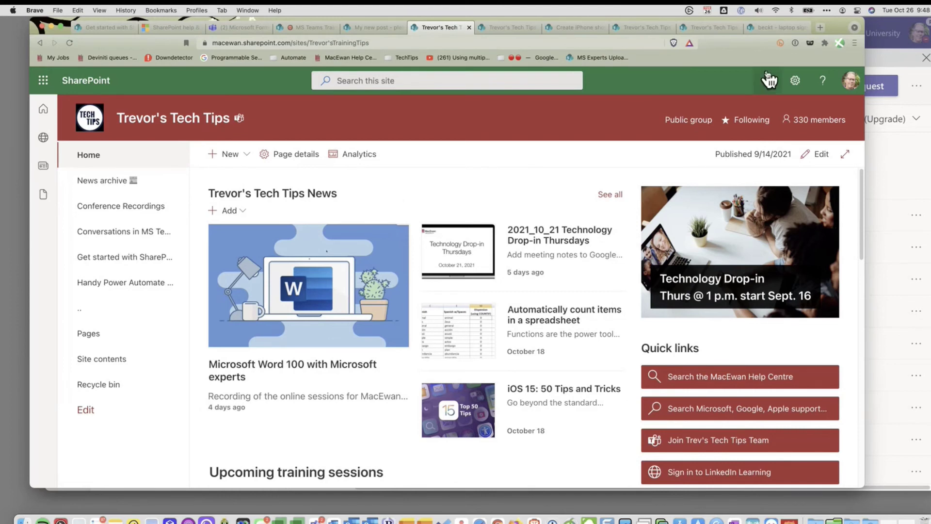
click(795, 83)
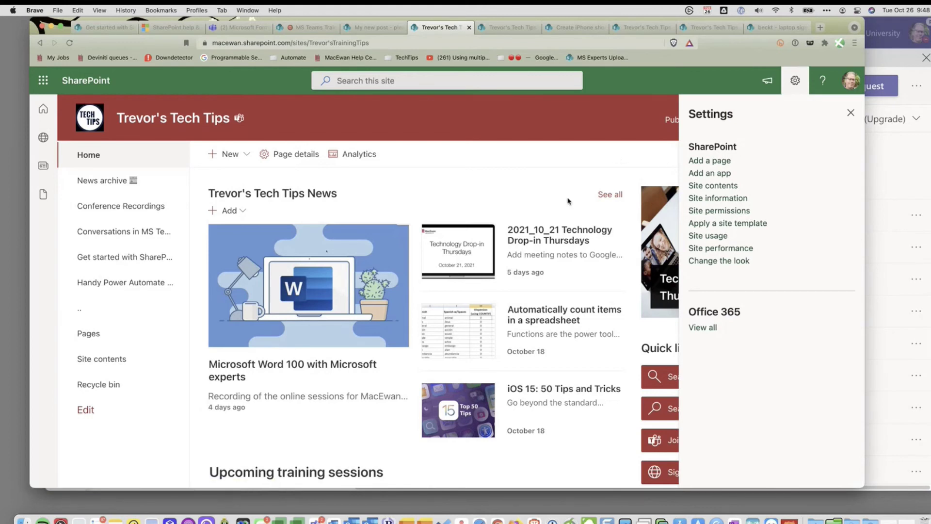
click(90, 361)
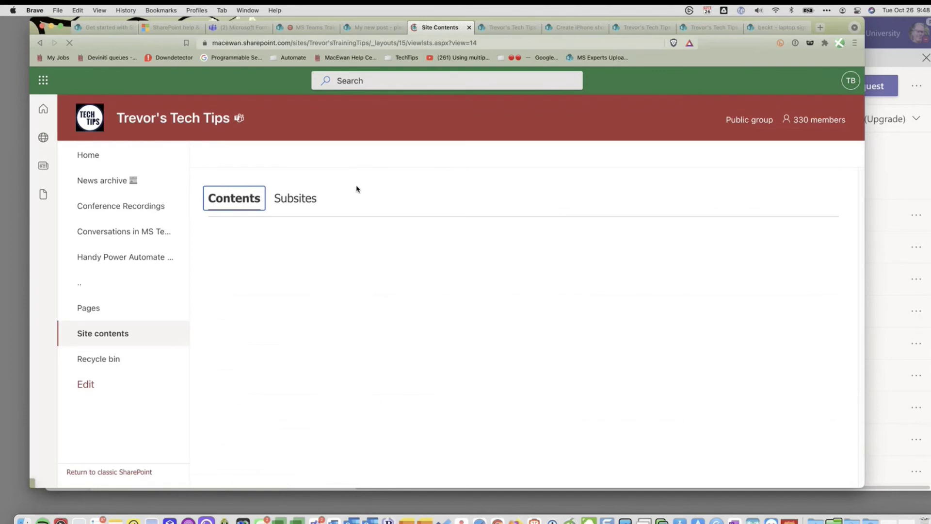
click(116, 209)
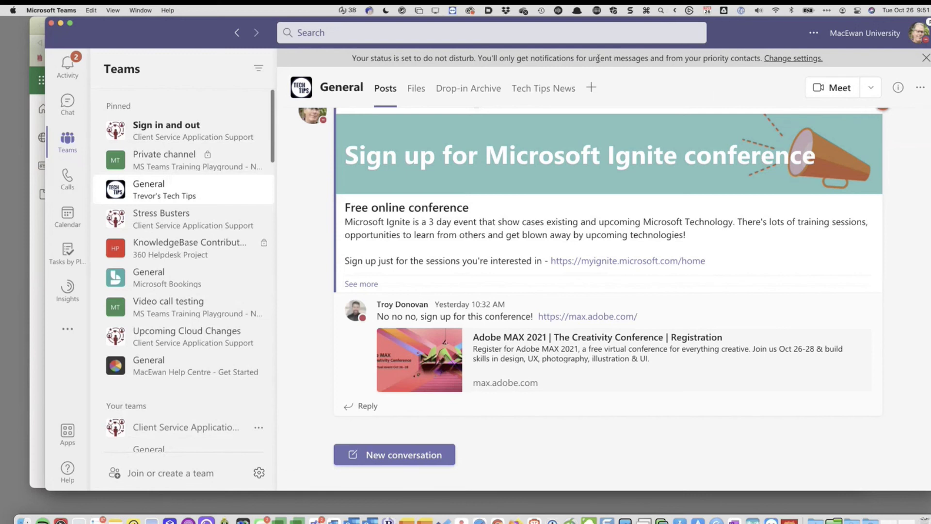
Step: In the Teams desktop app, view the Tech Tips News page in the Tech Tips team's General channel
click(562, 95)
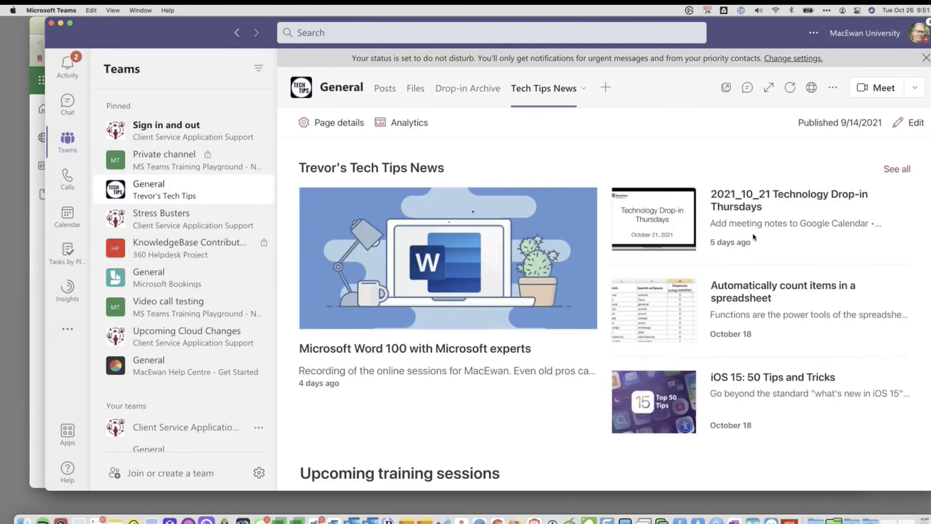
scroll(754, 237, down, 5)
scroll(754, 240, down, 5)
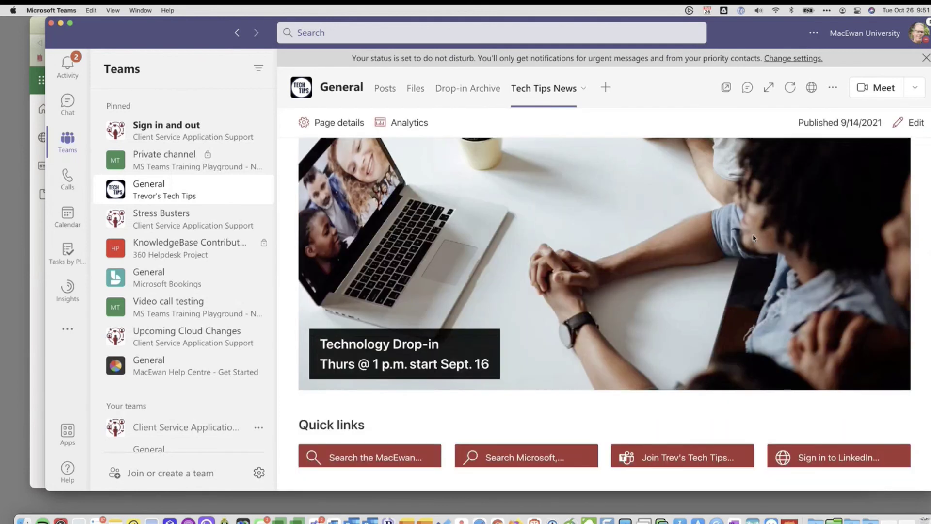
Step: Open the Links/Homepage page of the Technology Support channel and look through its quick links and Google Sheet links
scroll(747, 251, down, 2)
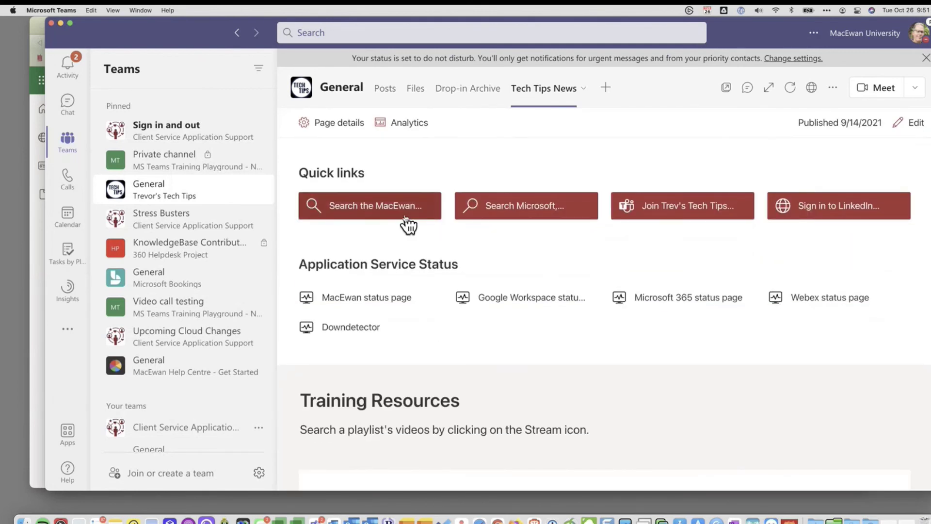
scroll(208, 204, down, 8)
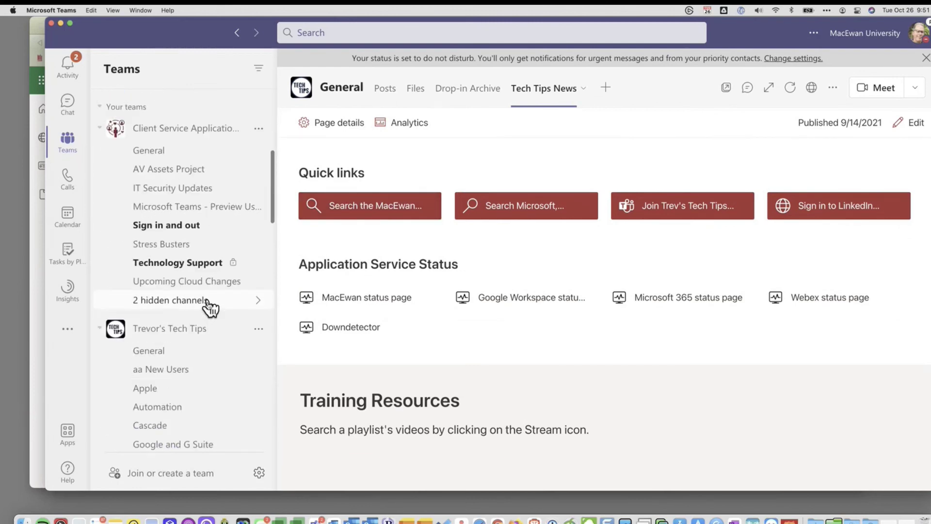
click(200, 266)
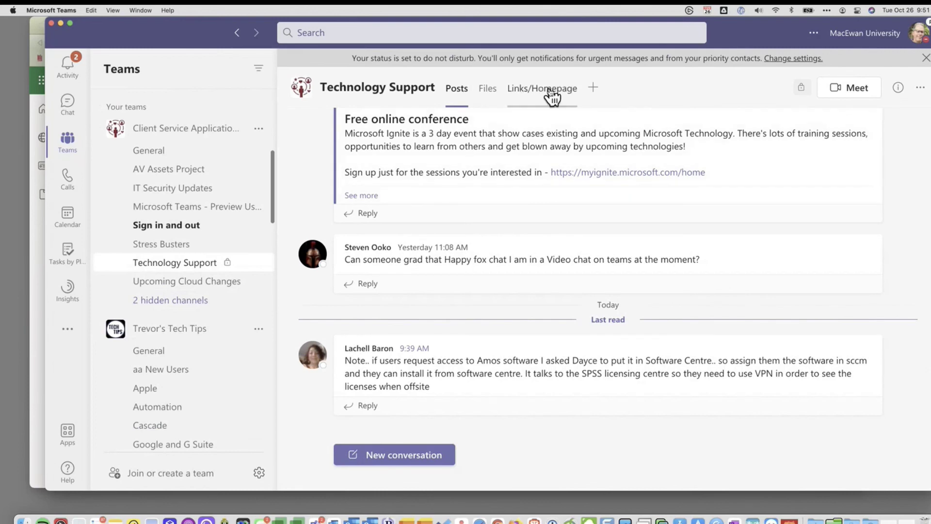
click(547, 89)
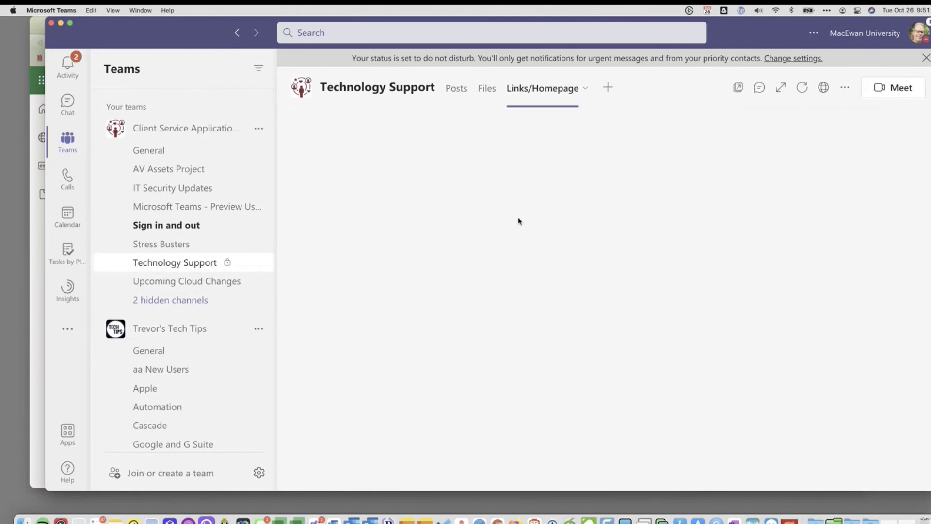
scroll(699, 247, down, 5)
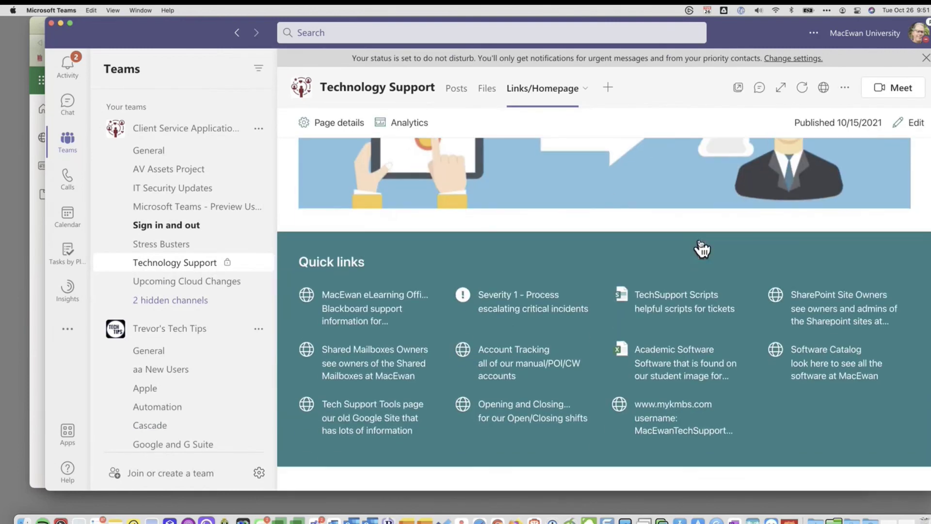
scroll(678, 300, down, 1)
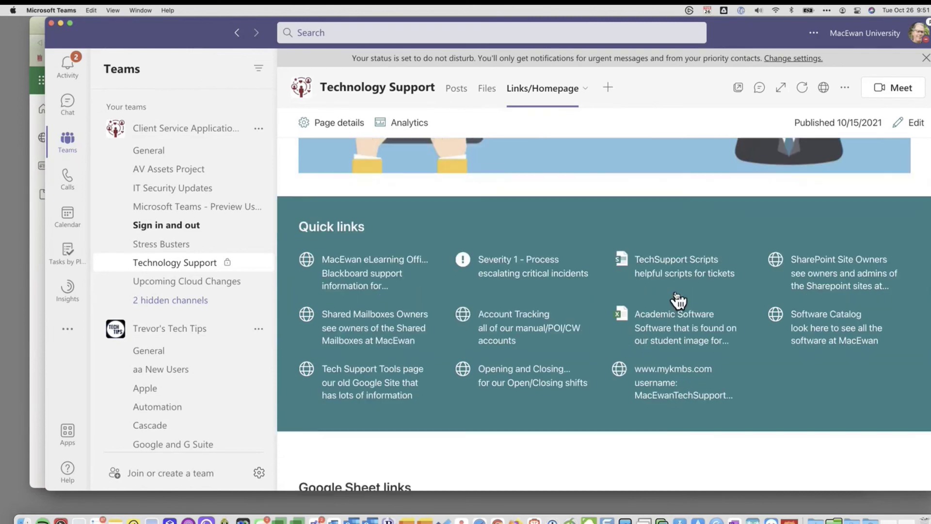
scroll(679, 300, down, 4)
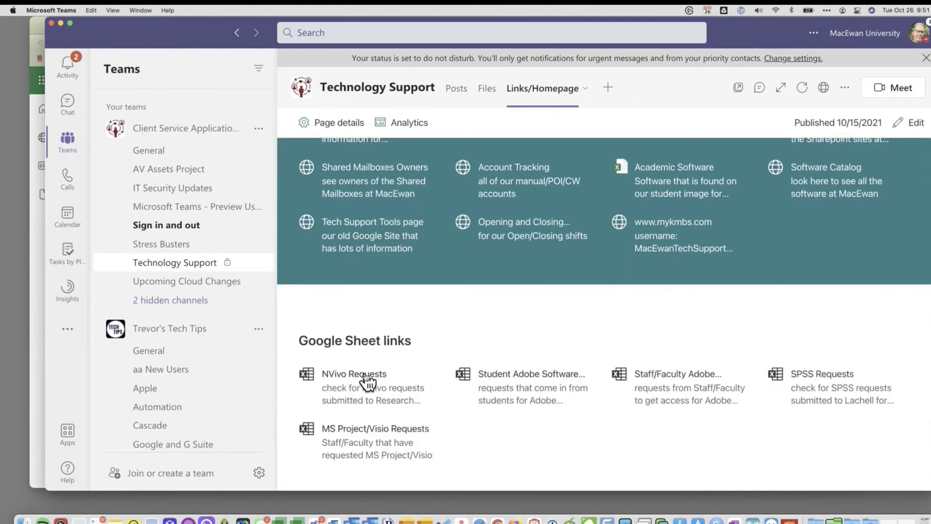
scroll(593, 293, up, 7)
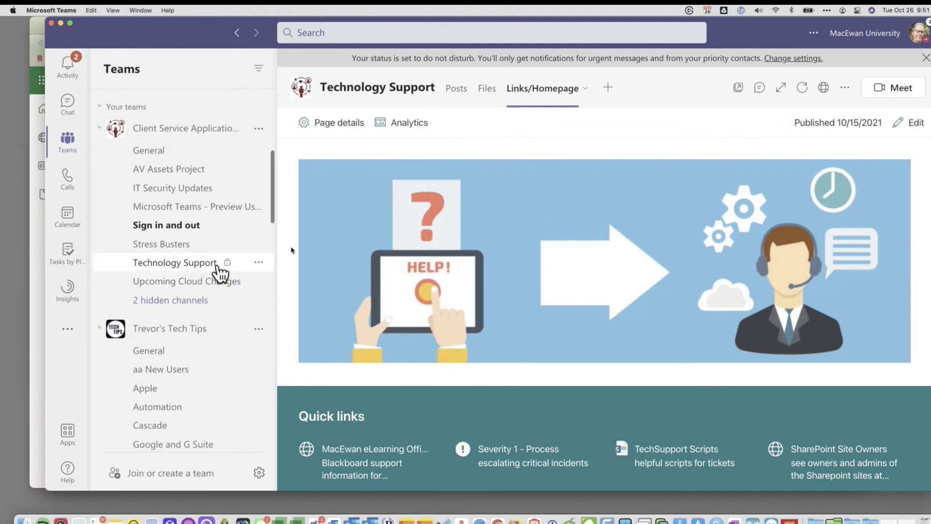
scroll(555, 237, down, 5)
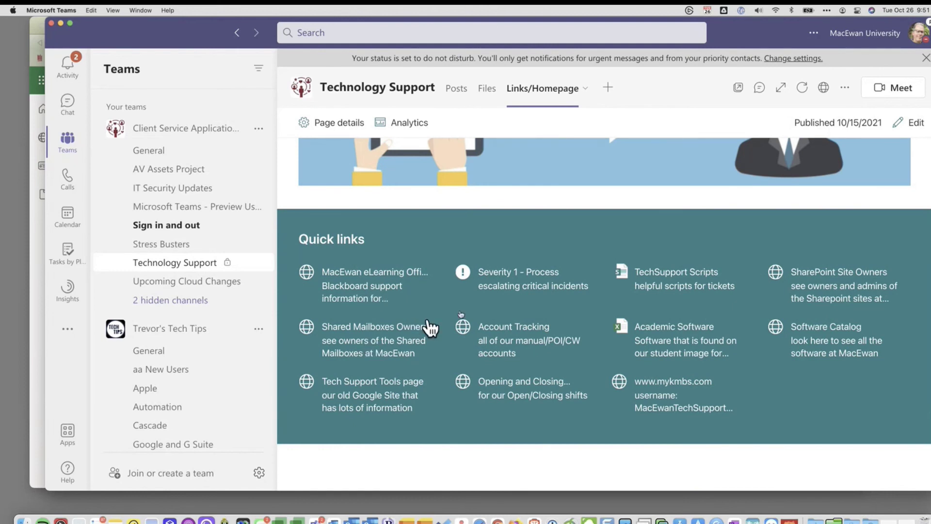
scroll(592, 306, up, 5)
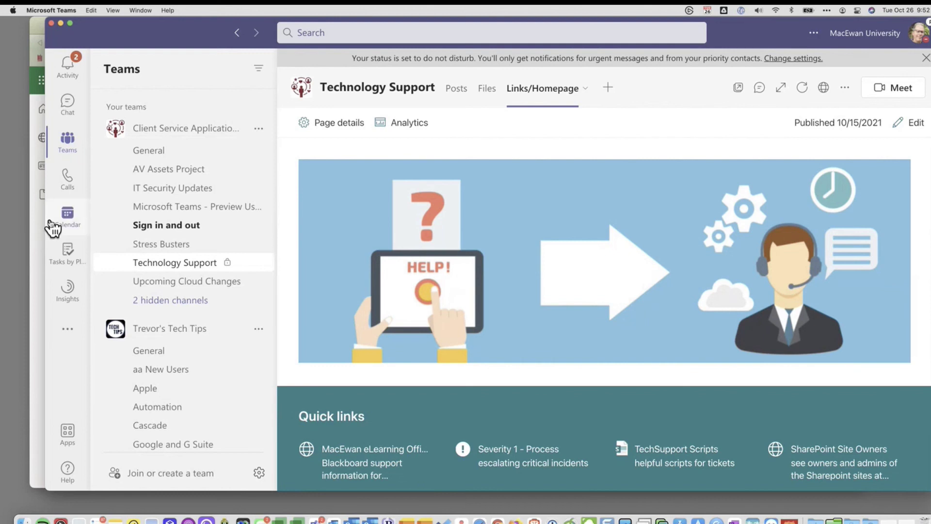
Step: Switch to the Brave browser, view the beckt - laptop sign out list and check an available Windows laptop's comments
click(40, 241)
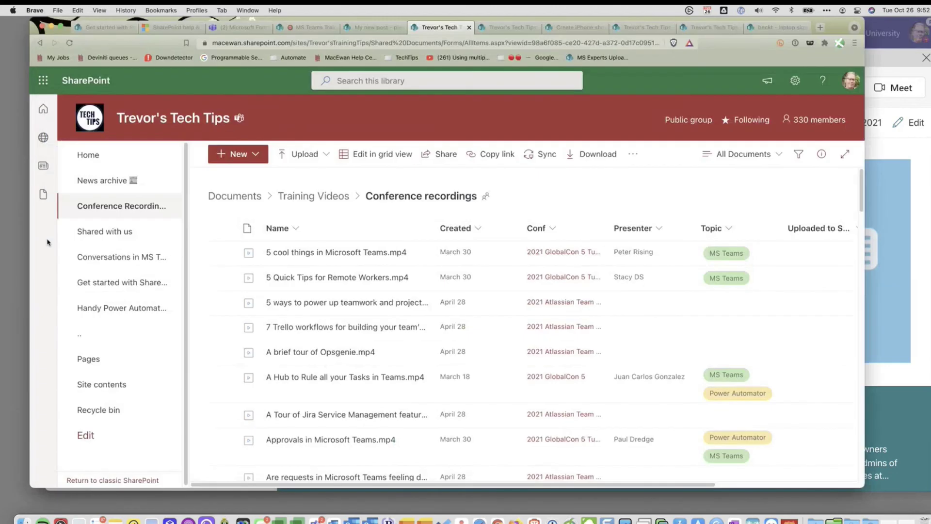
click(776, 28)
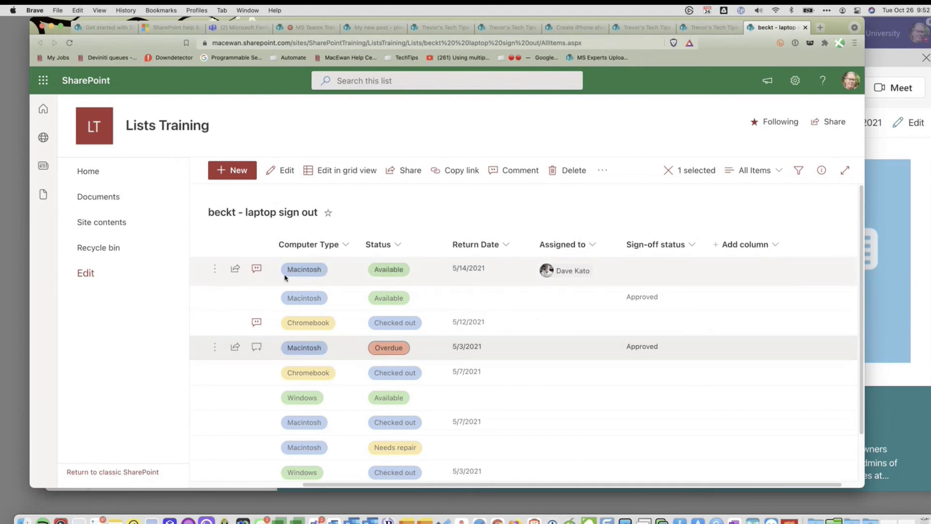
scroll(412, 318, down, 2)
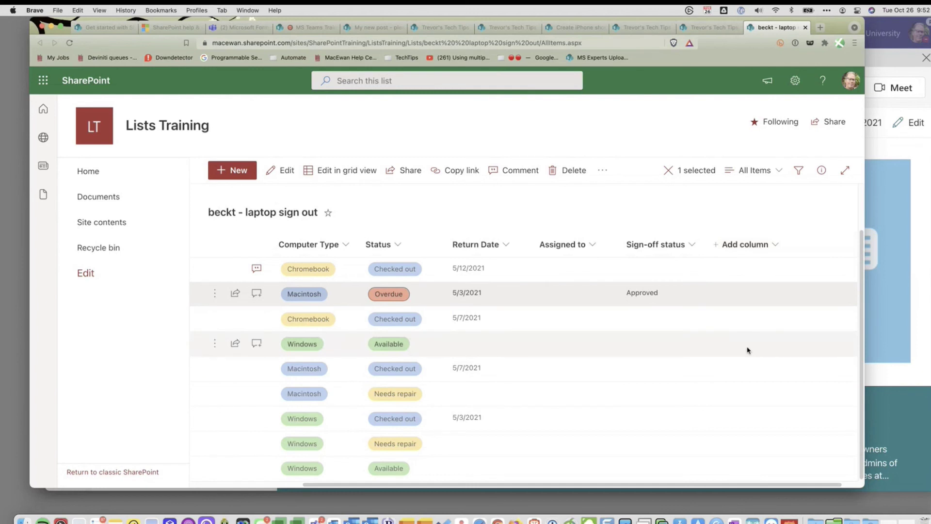
click(257, 345)
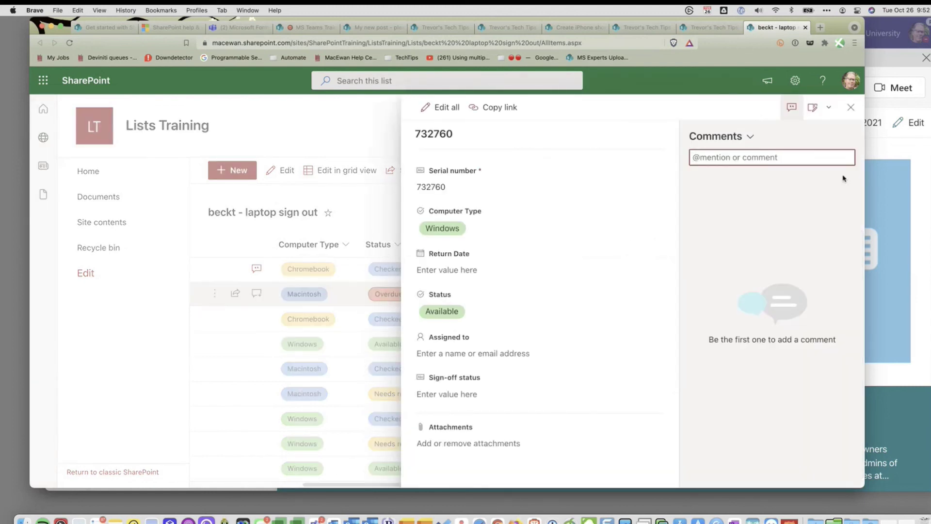
click(849, 109)
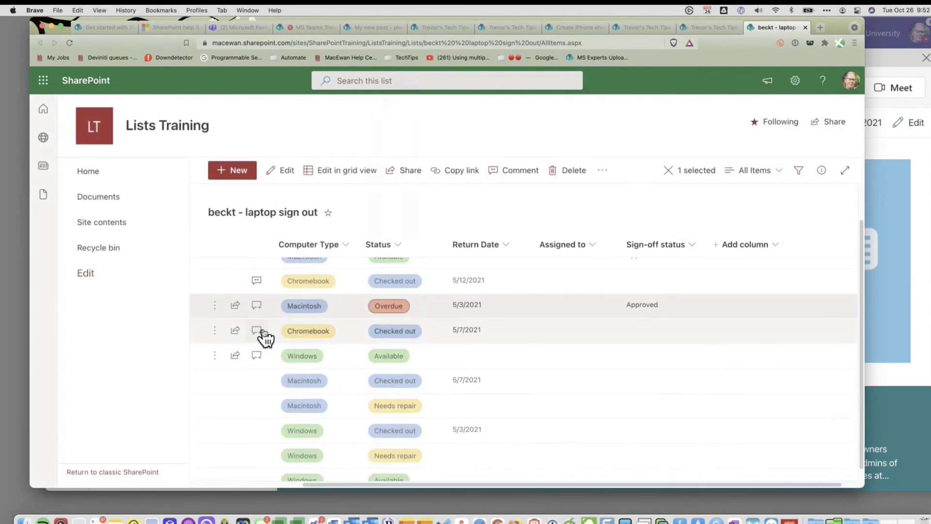
scroll(266, 338, up, 2)
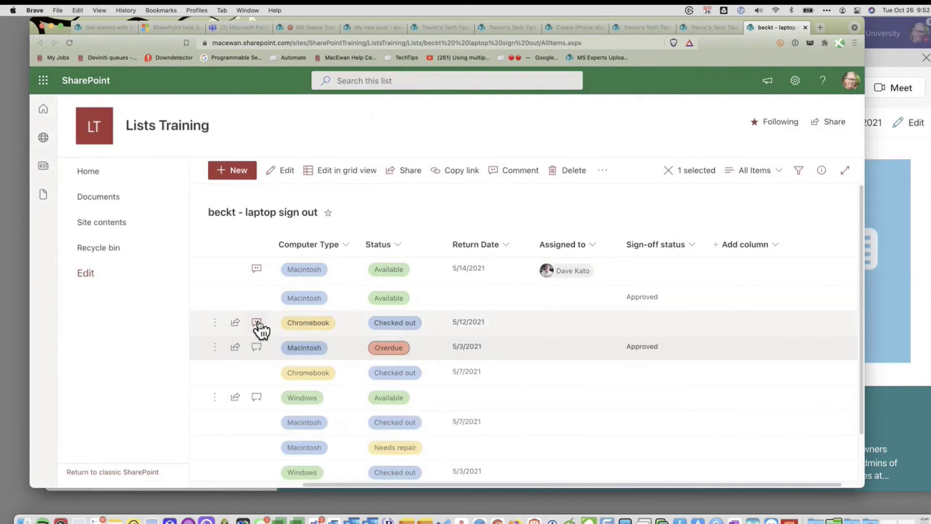
click(256, 322)
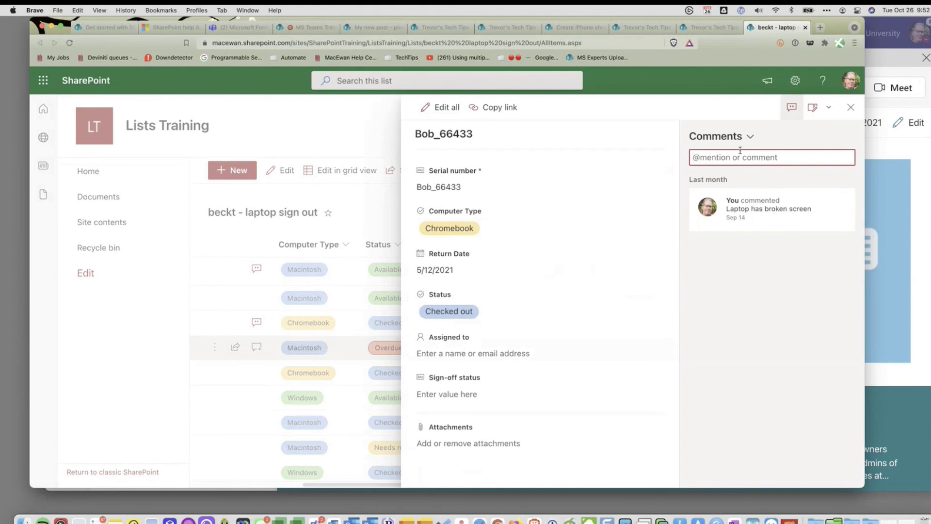
text(Yes, that)
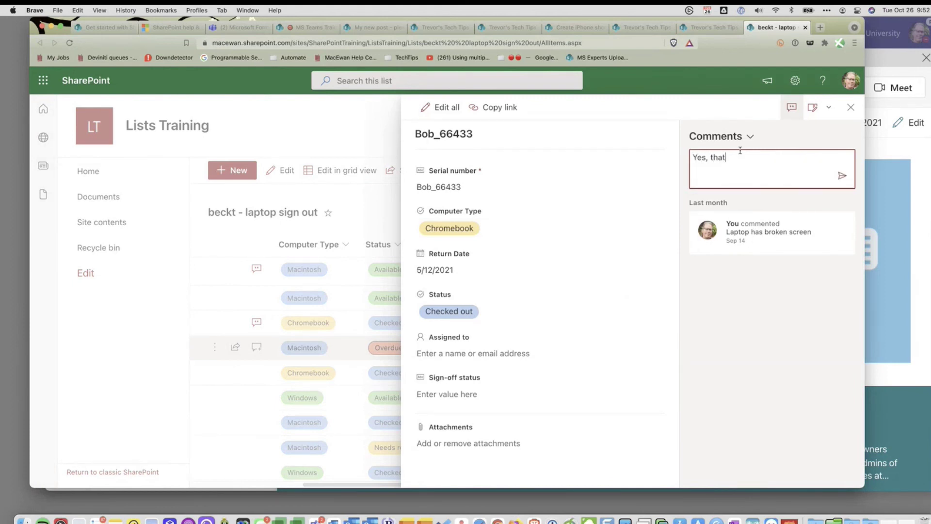
text('s true. Talk to @Nik)
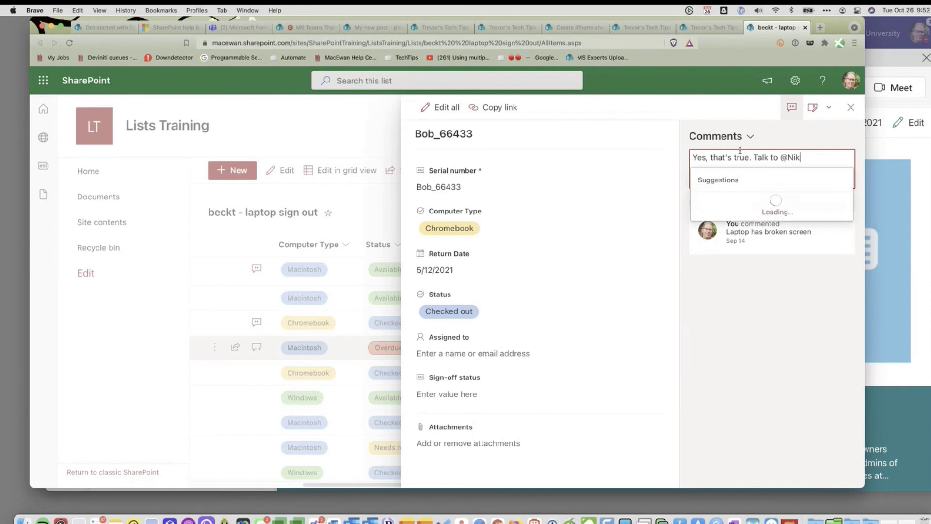
key(Return)
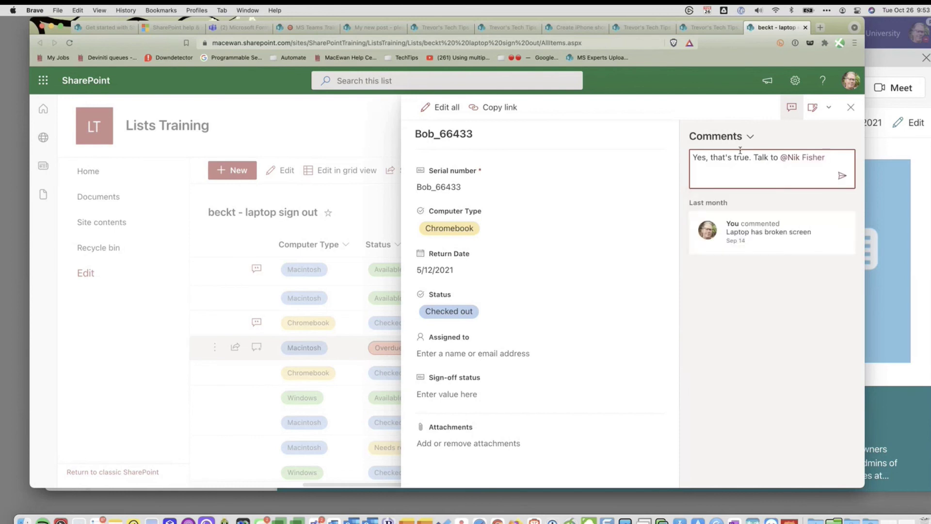
click(842, 176)
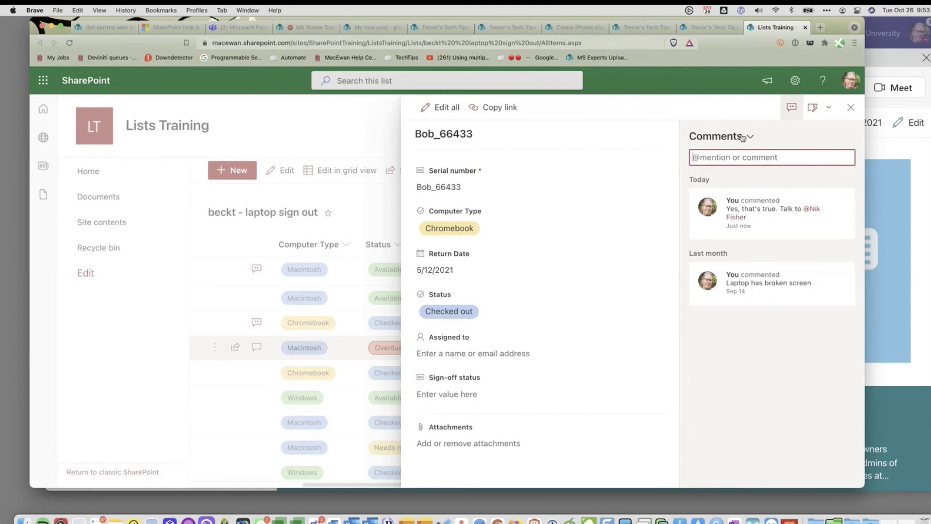
click(851, 107)
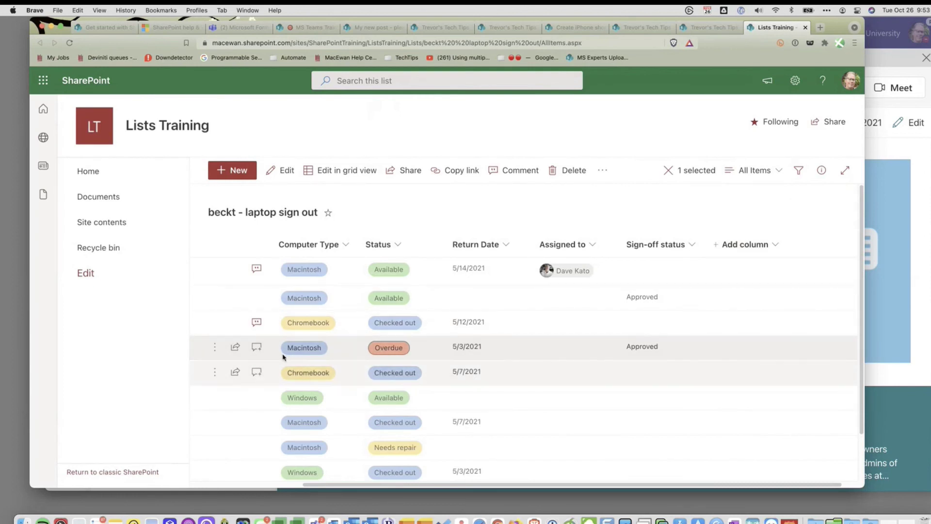
Step: Review the comment thread on the Chromebook with return date 5/12/2021 again and close its details
click(258, 333)
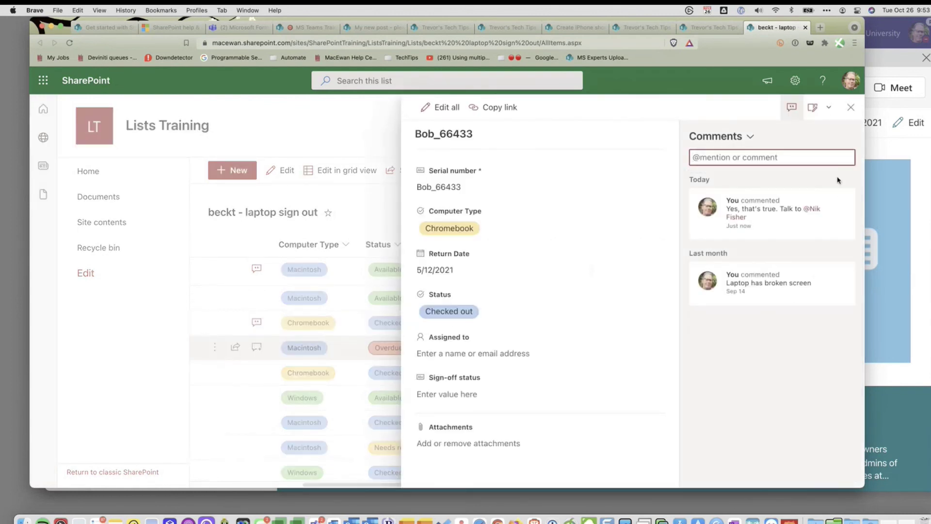
mouse_move(839, 273)
click(851, 107)
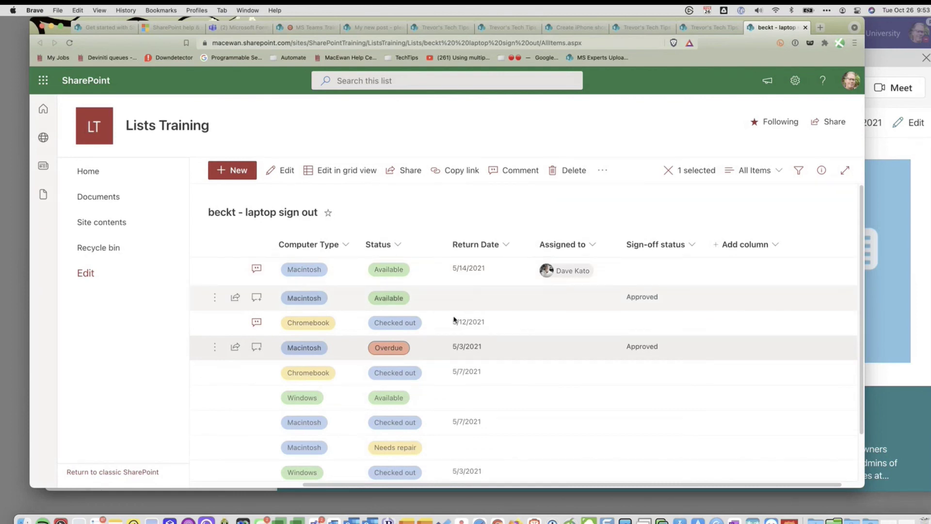
Step: Look through the overdue Macintosh's automation options, including the Return Date reminder, and view the assigned person's contact card in the list
click(593, 173)
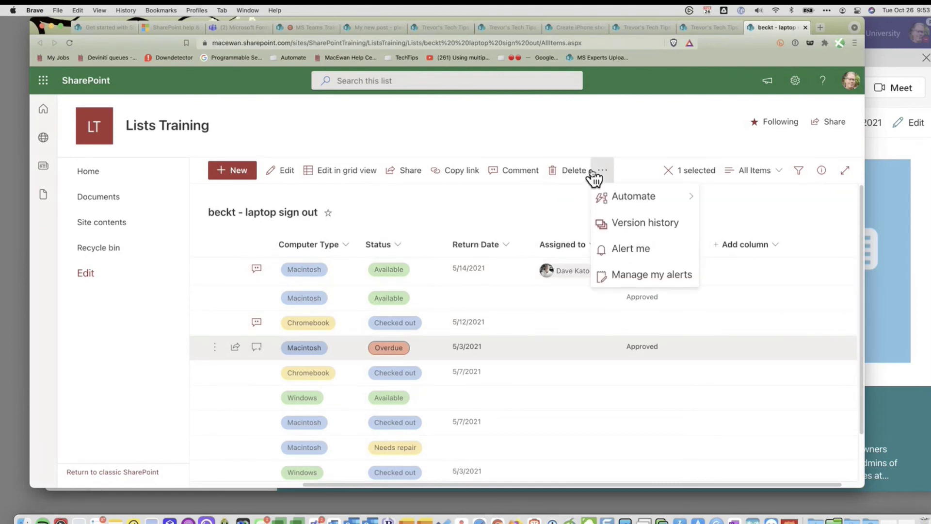
mouse_move(645, 205)
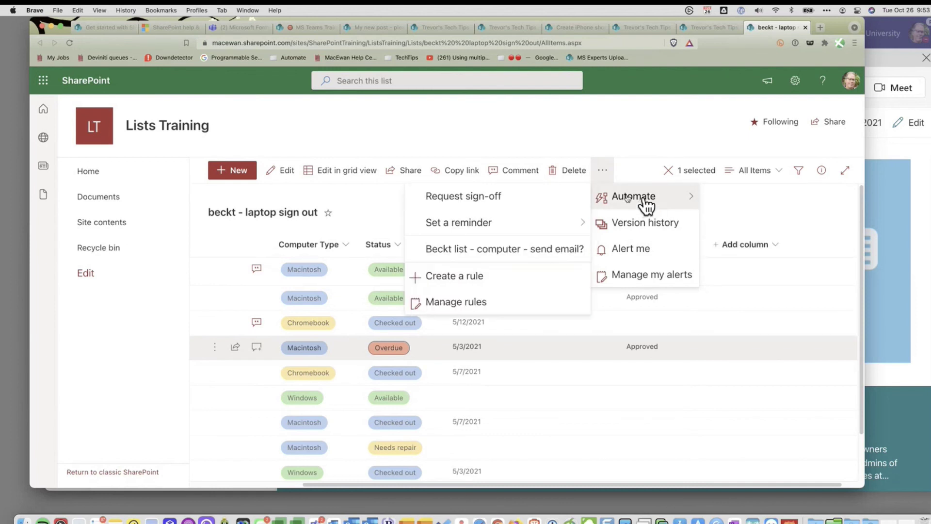
mouse_move(505, 229)
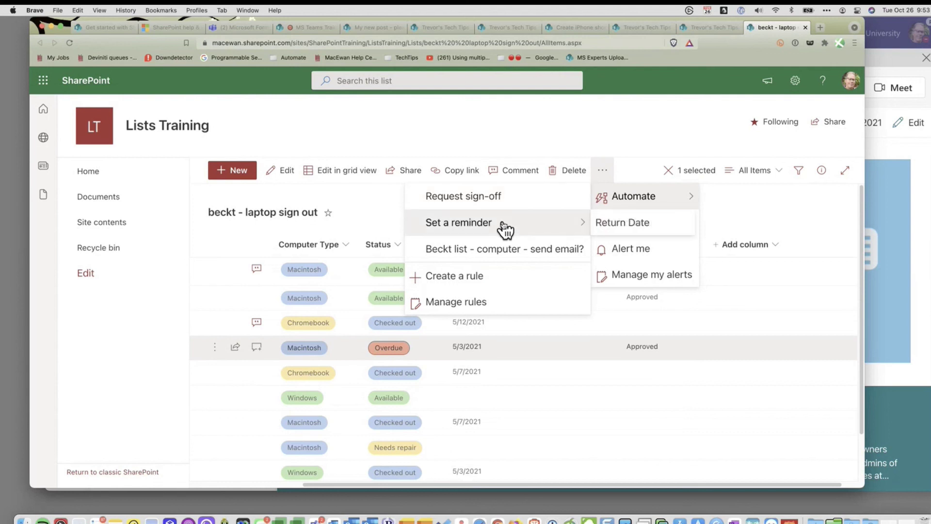
click(574, 420)
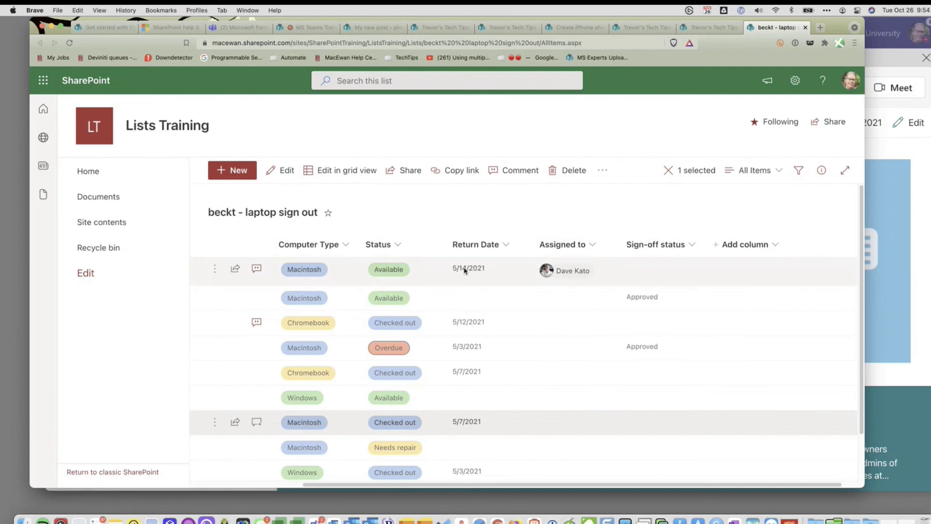
mouse_move(566, 277)
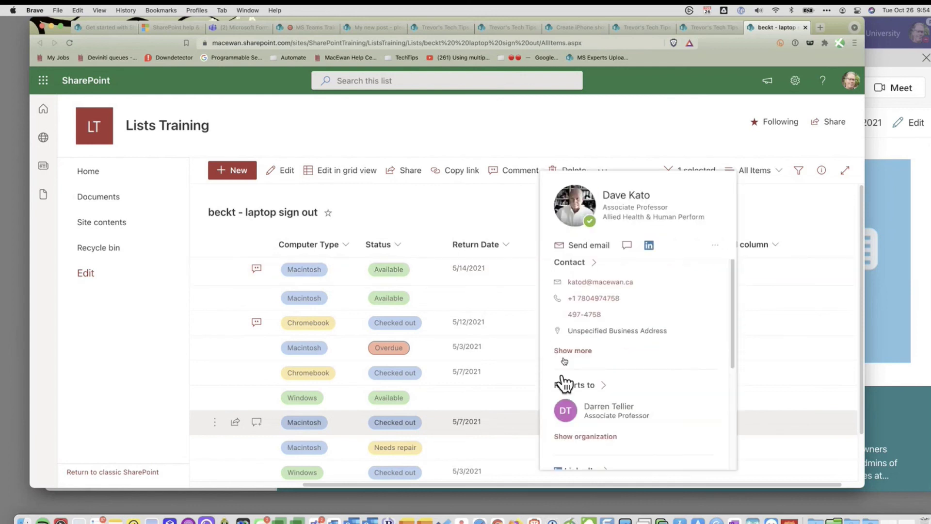
click(493, 204)
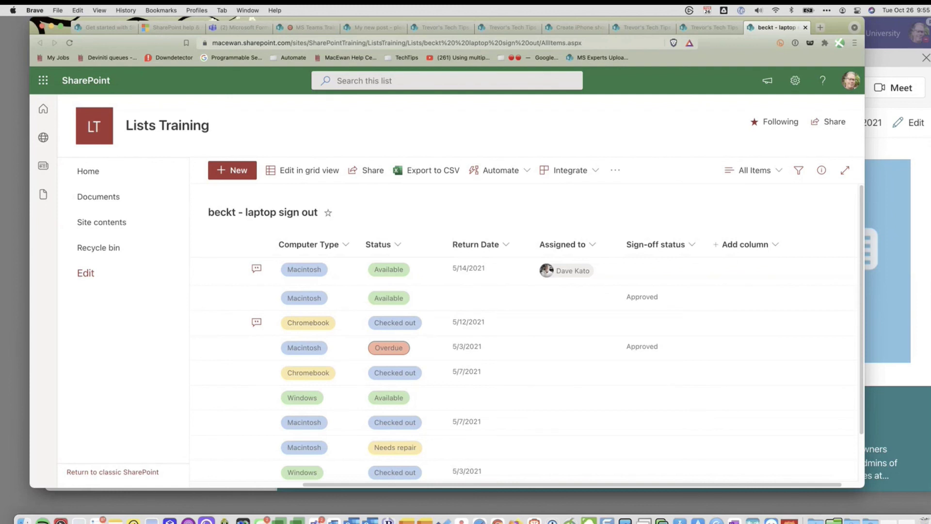
key(super+Tab)
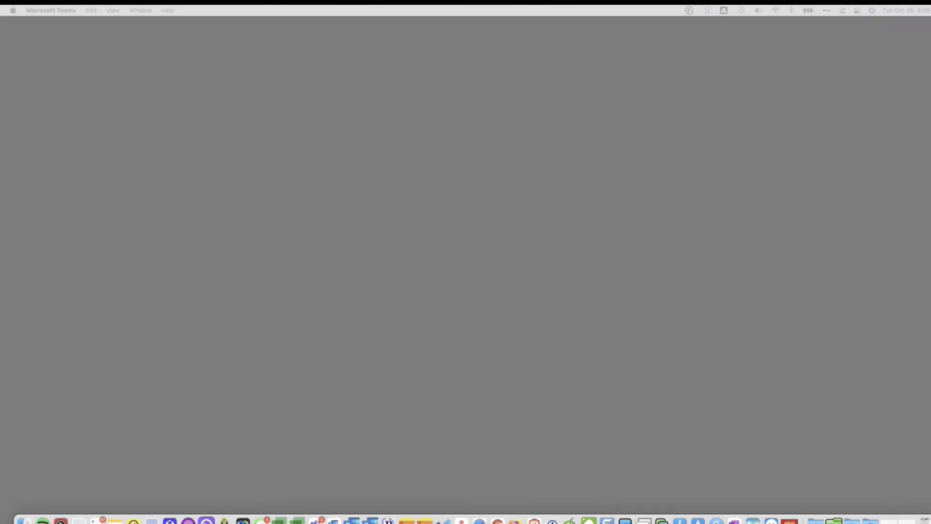
click(534, 522)
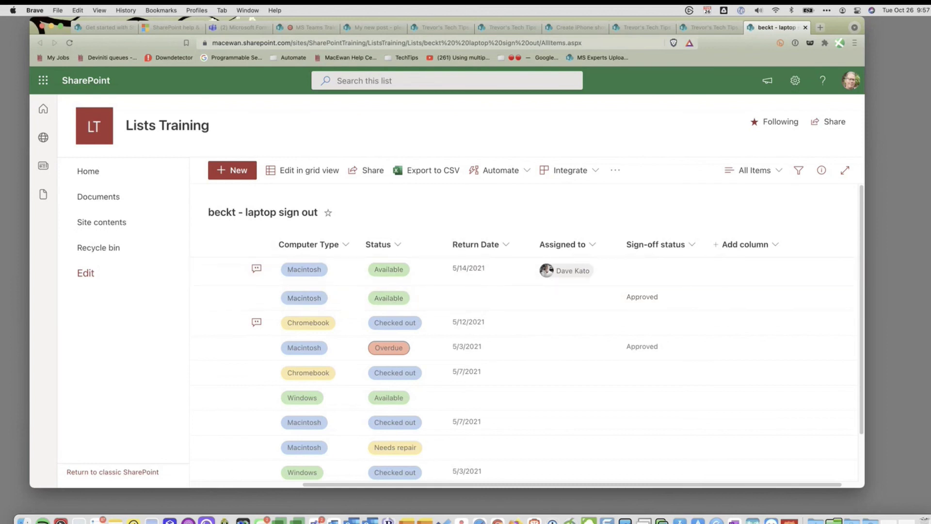
key(super+Tab)
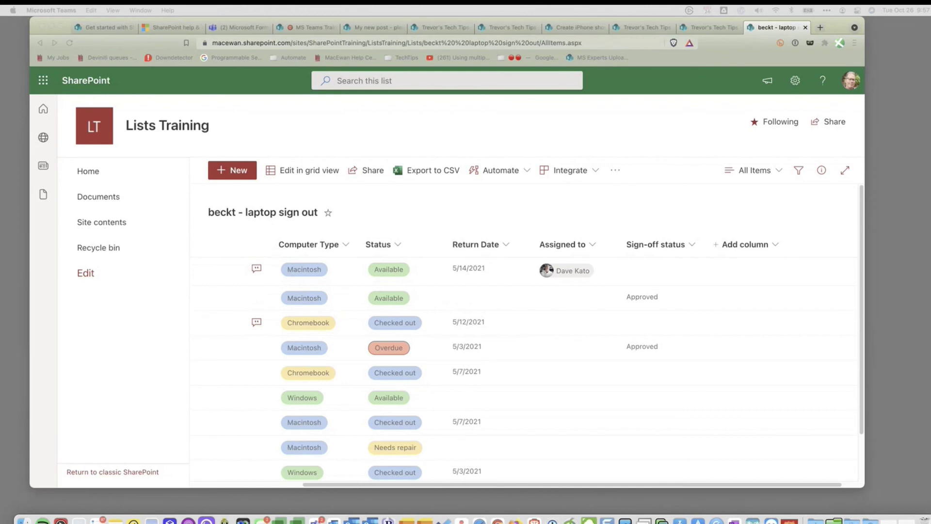